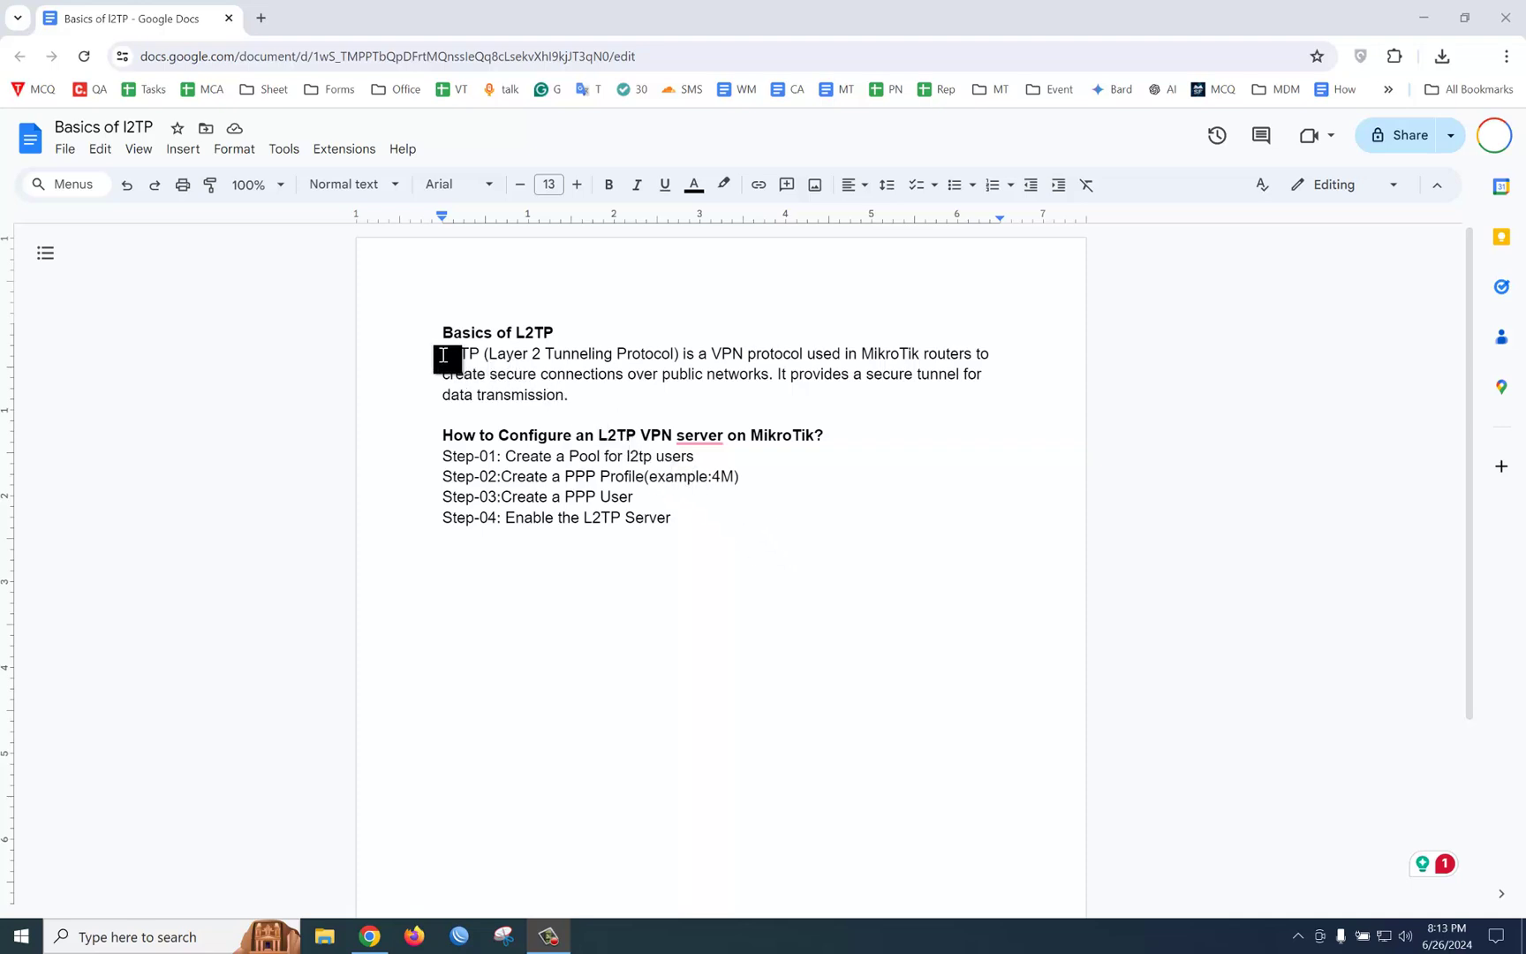
# Step: Highlight the L2TP paragraph's opening sentence, then shrink the notes window and move it left
pyautogui.moveTo(444, 354); pyautogui.dragTo(777, 381)
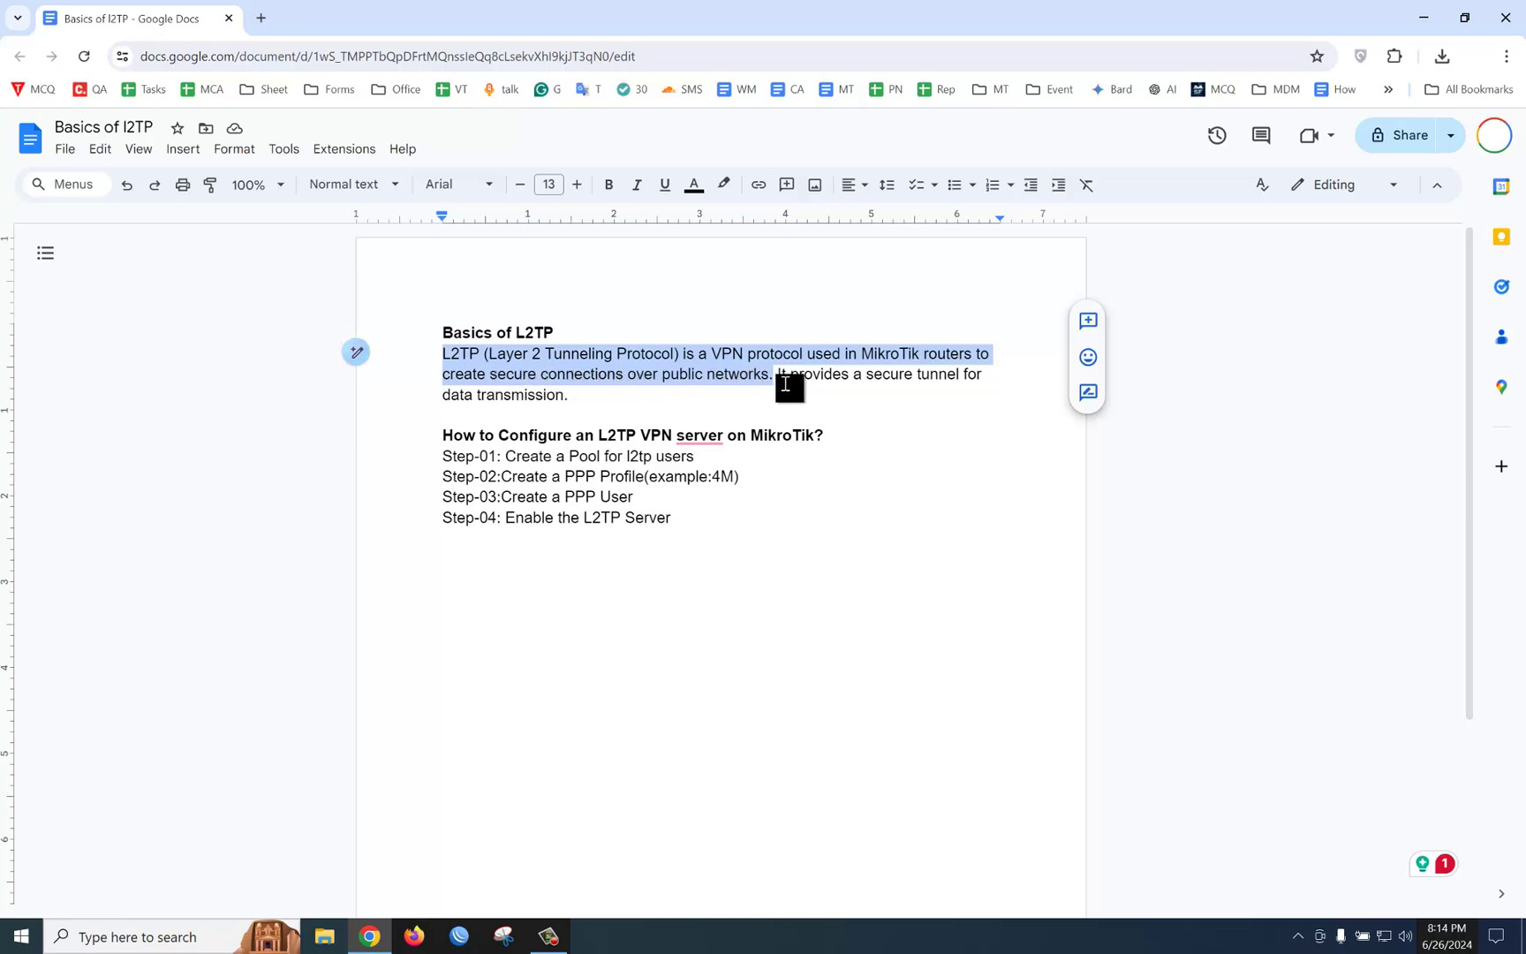
pyautogui.click(782, 381)
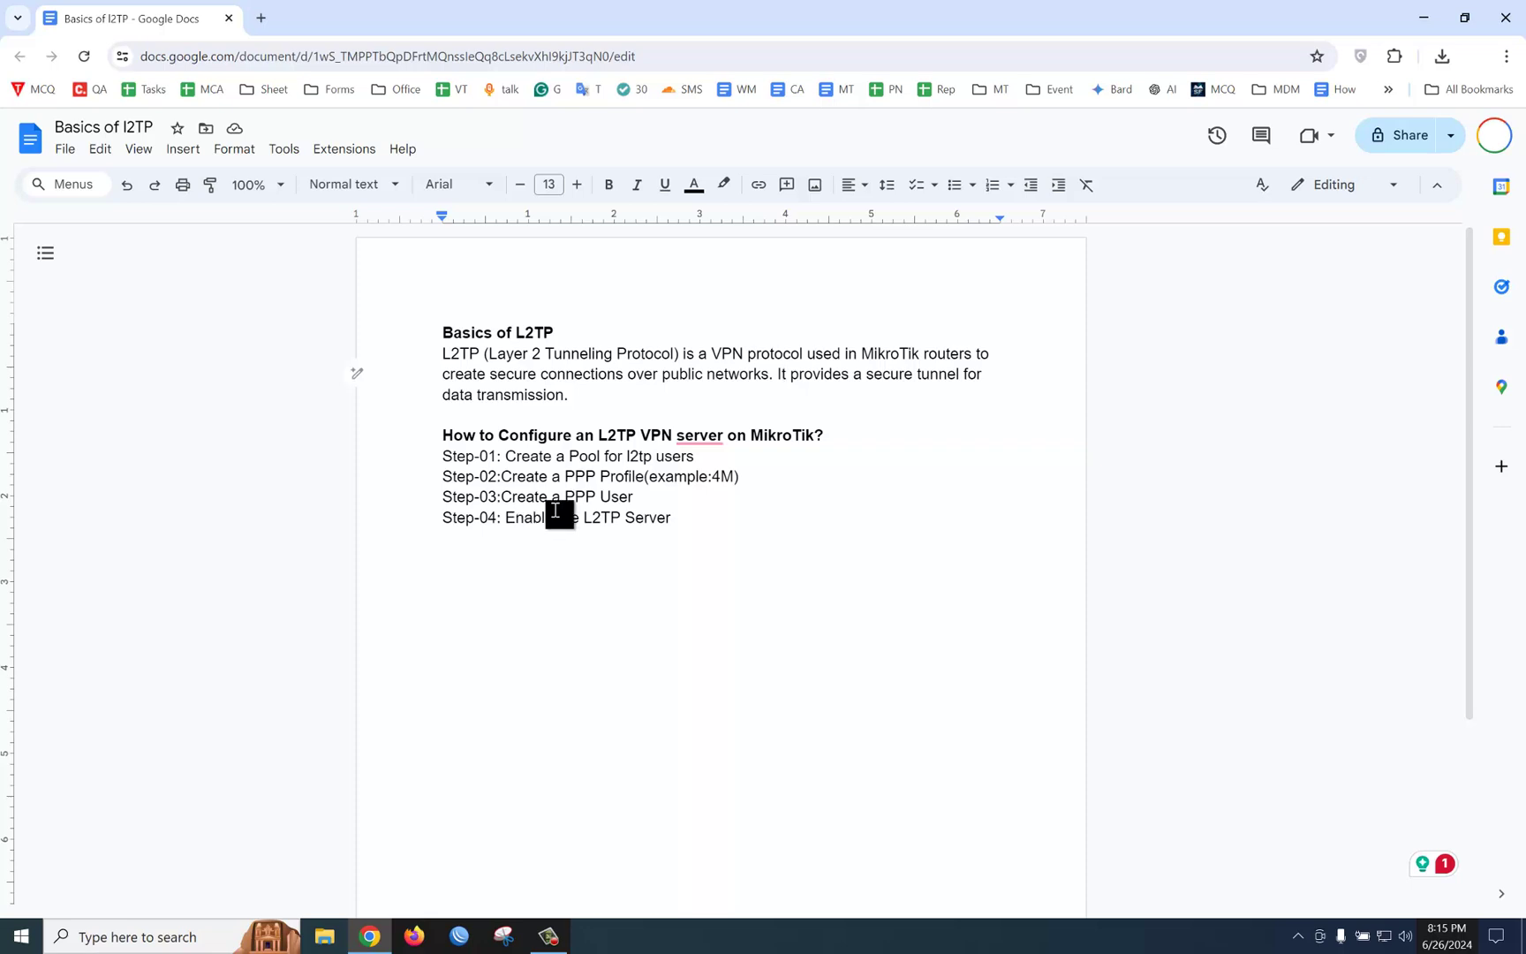
pyautogui.click(1465, 17)
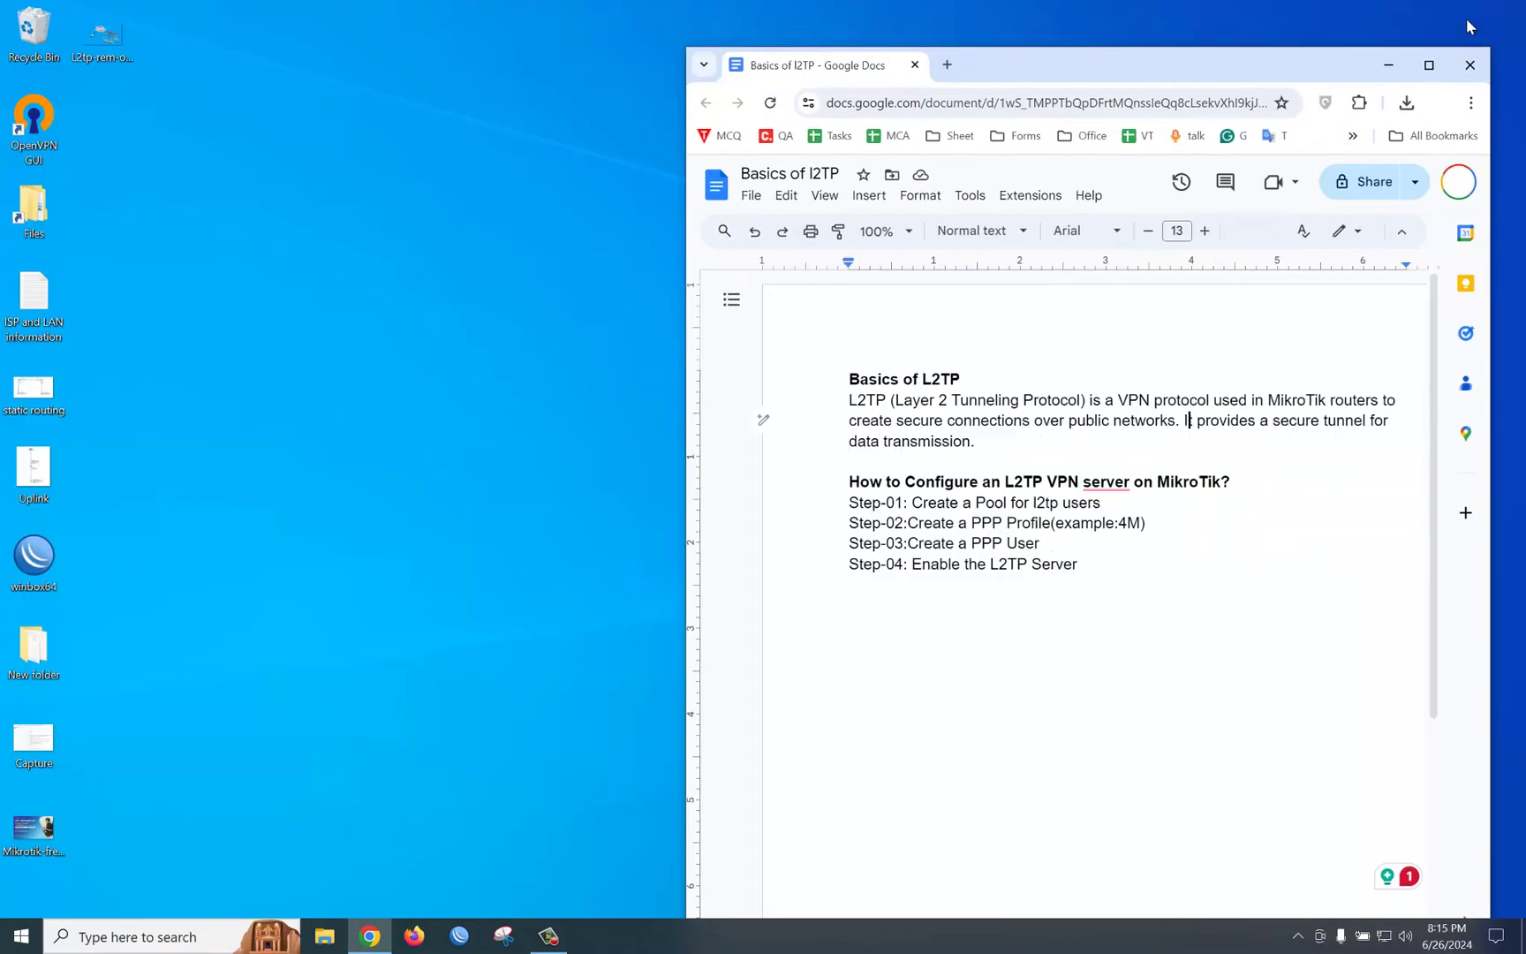
pyautogui.moveTo(1060, 68); pyautogui.dragTo(365, 23)
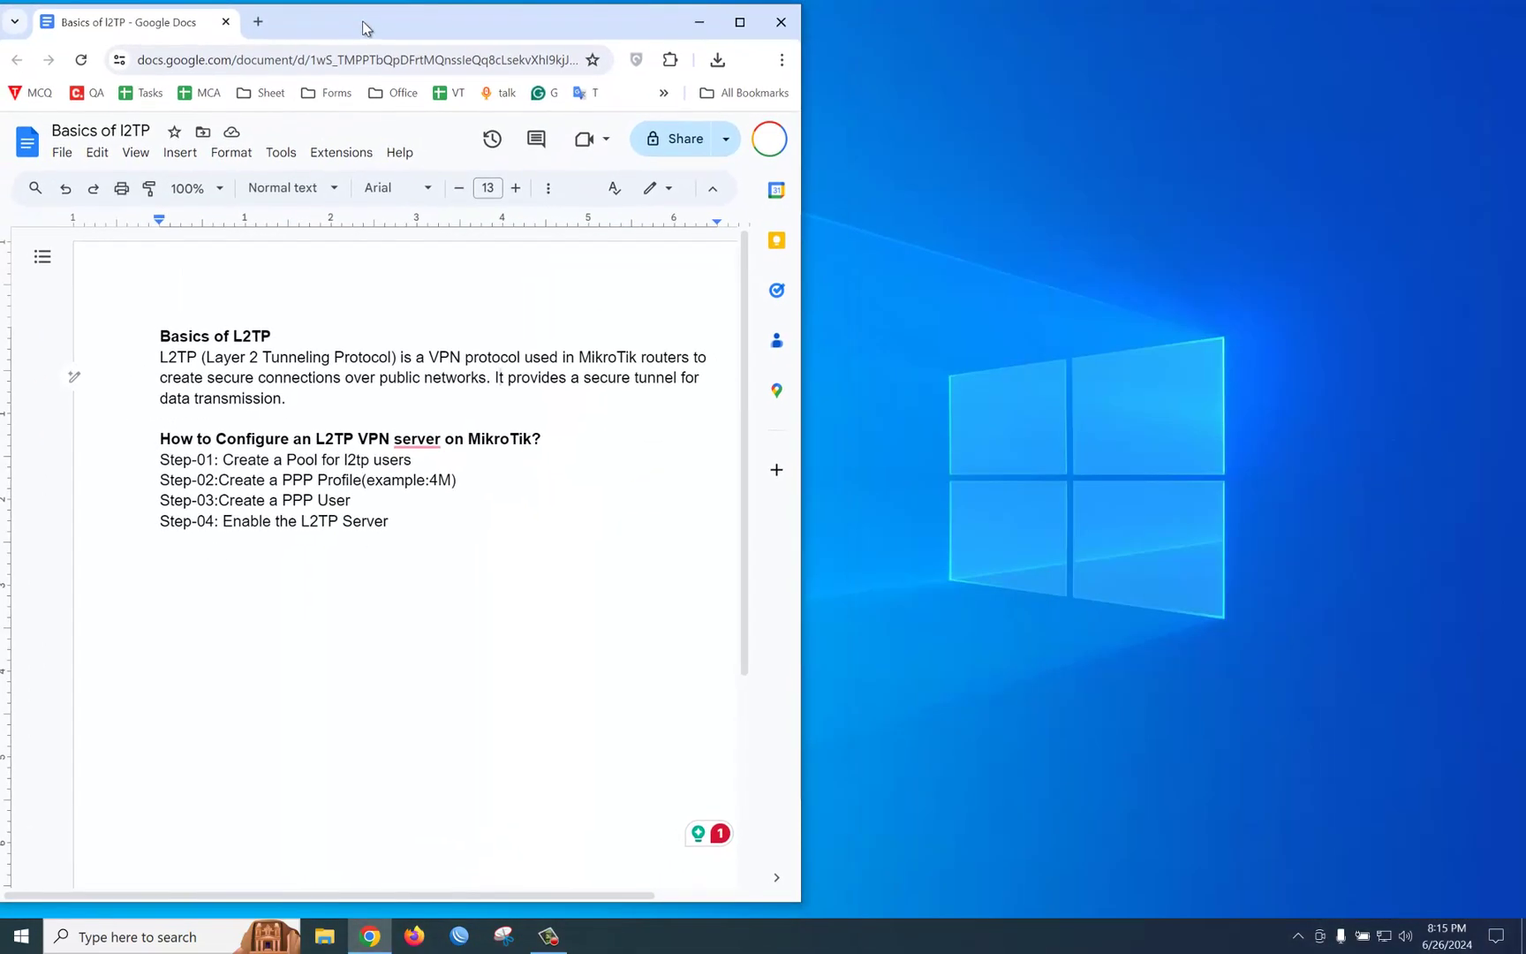
# Step: Launch WinBox, place its login window on the right and connect to the router
pyautogui.click(458, 936)
pyautogui.moveTo(269, 35); pyautogui.dragTo(989, 63)
pyautogui.click(1254, 194)
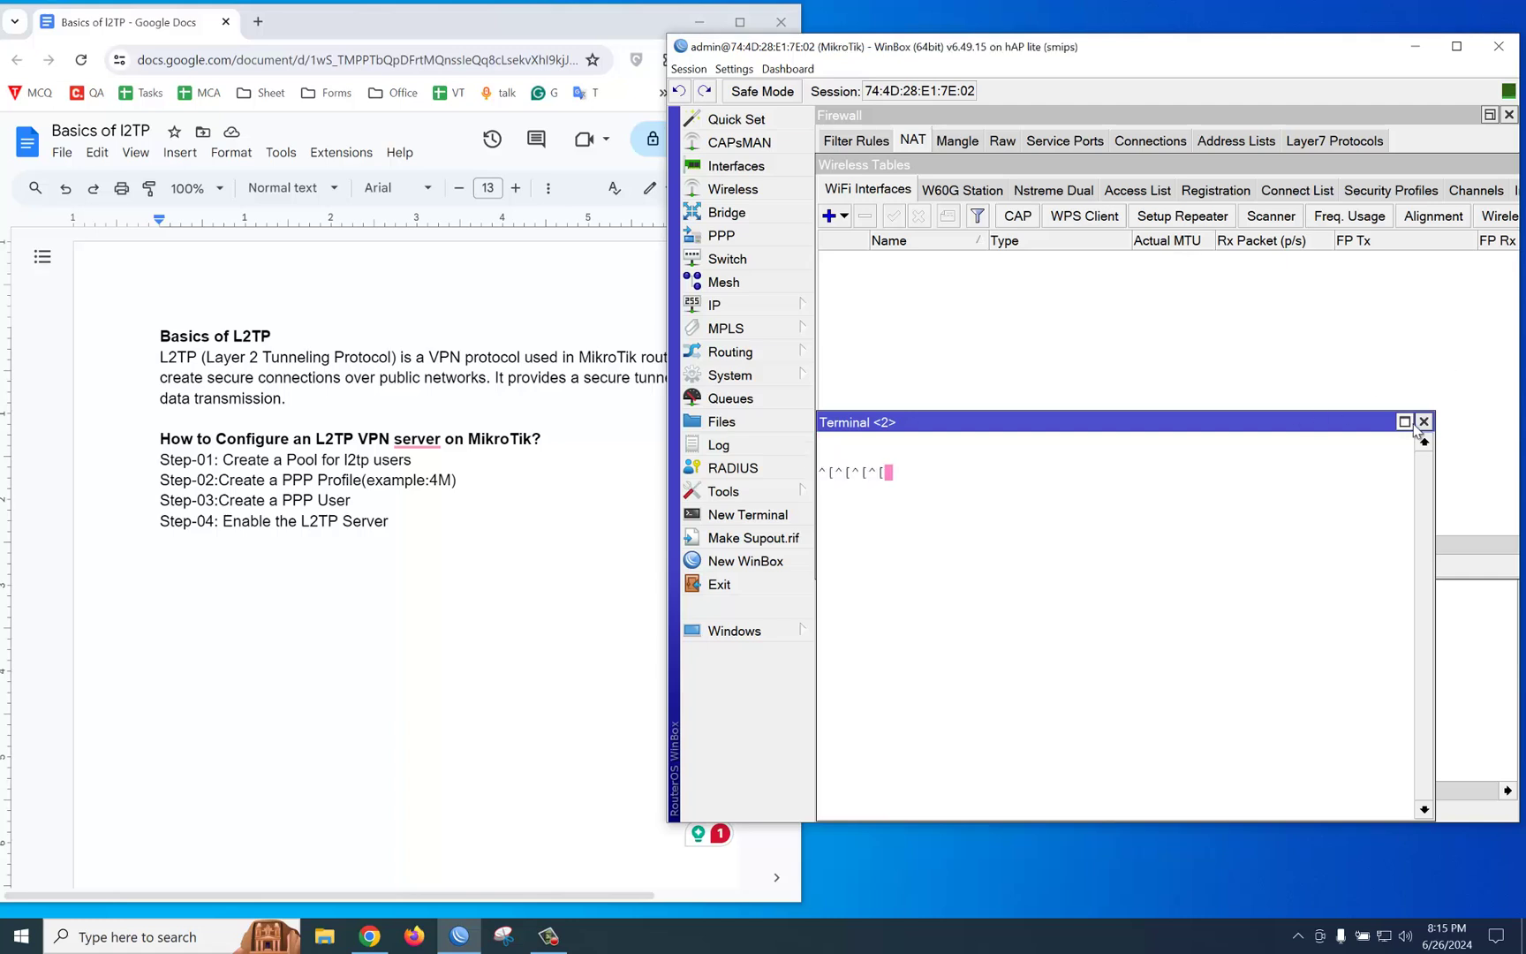
# Step: Close the leftover Terminal, Firewall, Wireless and Bridge windows
pyautogui.click(1424, 422)
pyautogui.click(1494, 170)
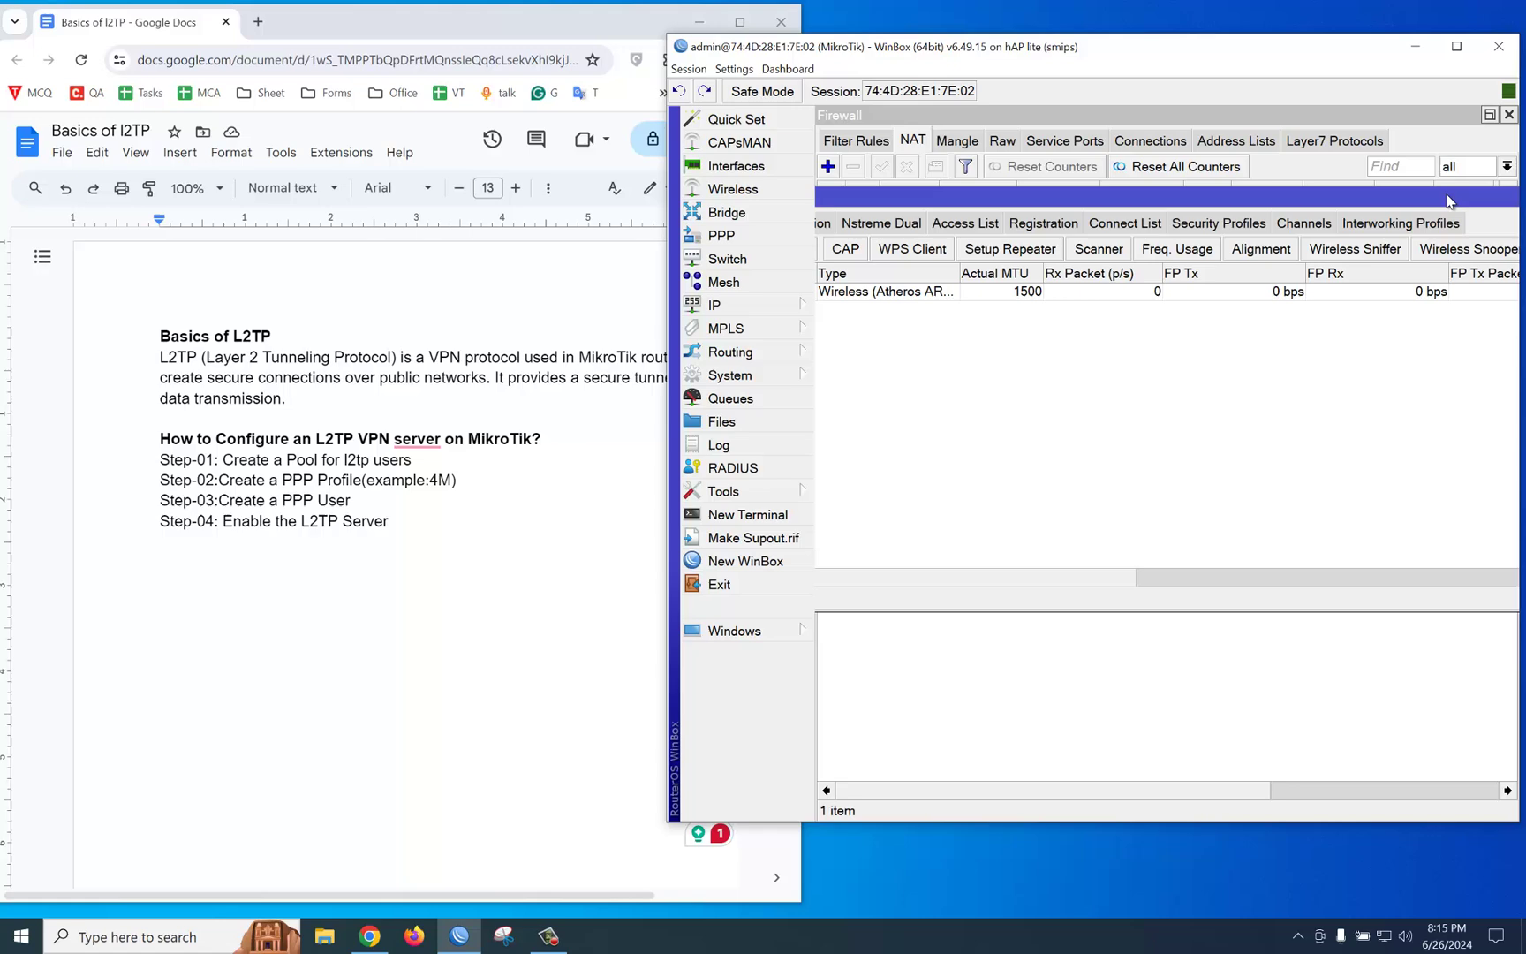
pyautogui.click(1509, 116)
pyautogui.click(1509, 116)
pyautogui.click(1509, 116)
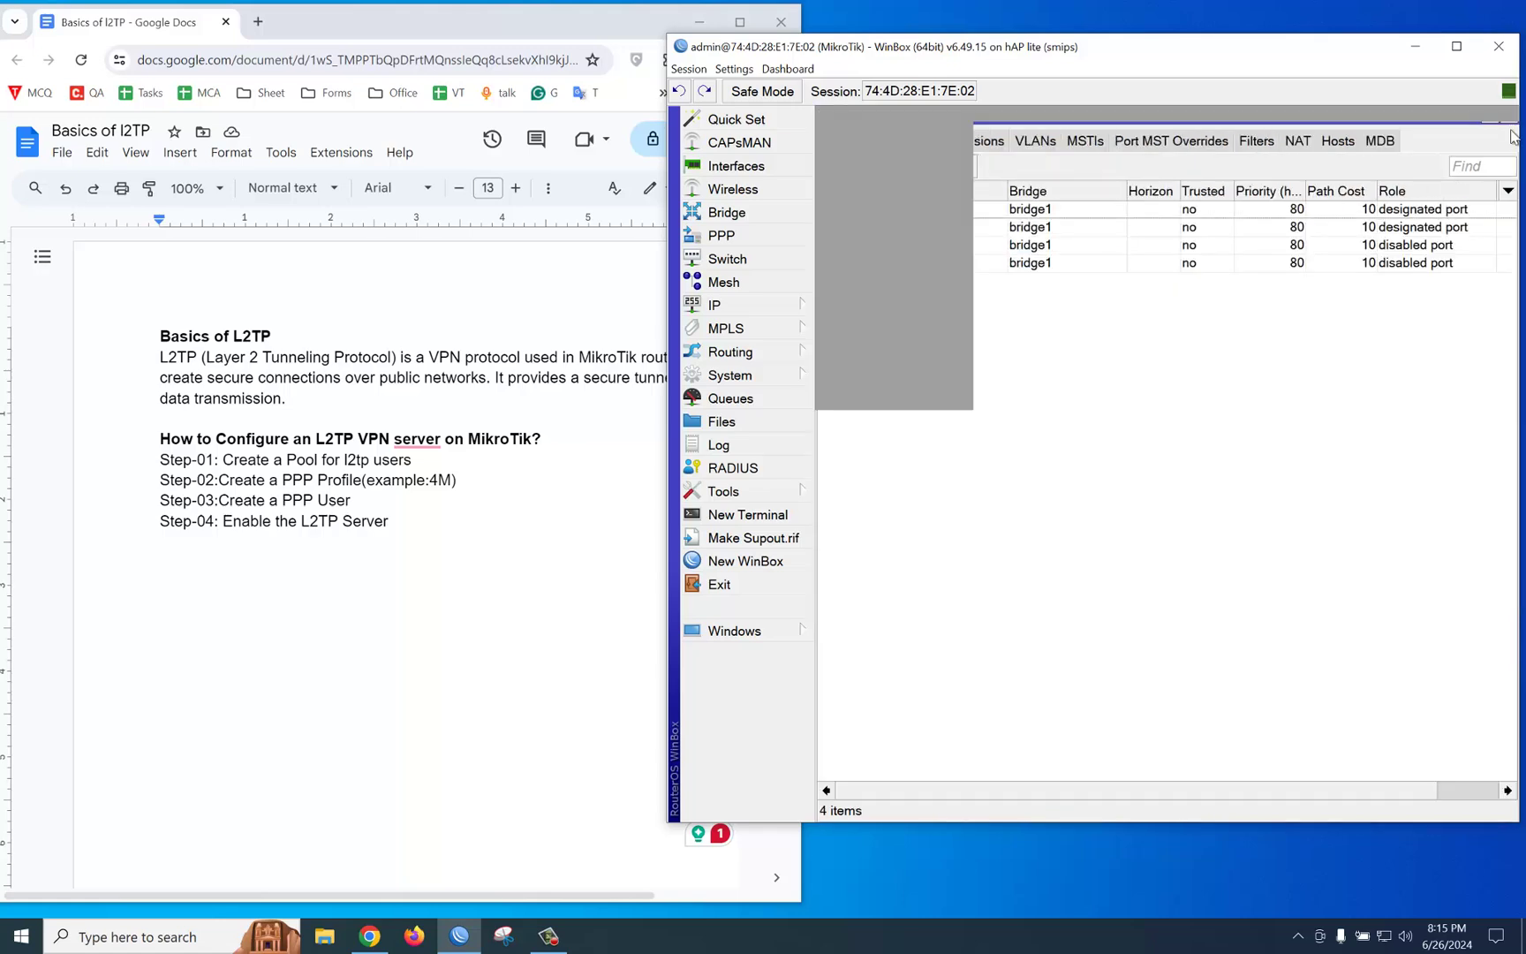
pyautogui.click(1509, 116)
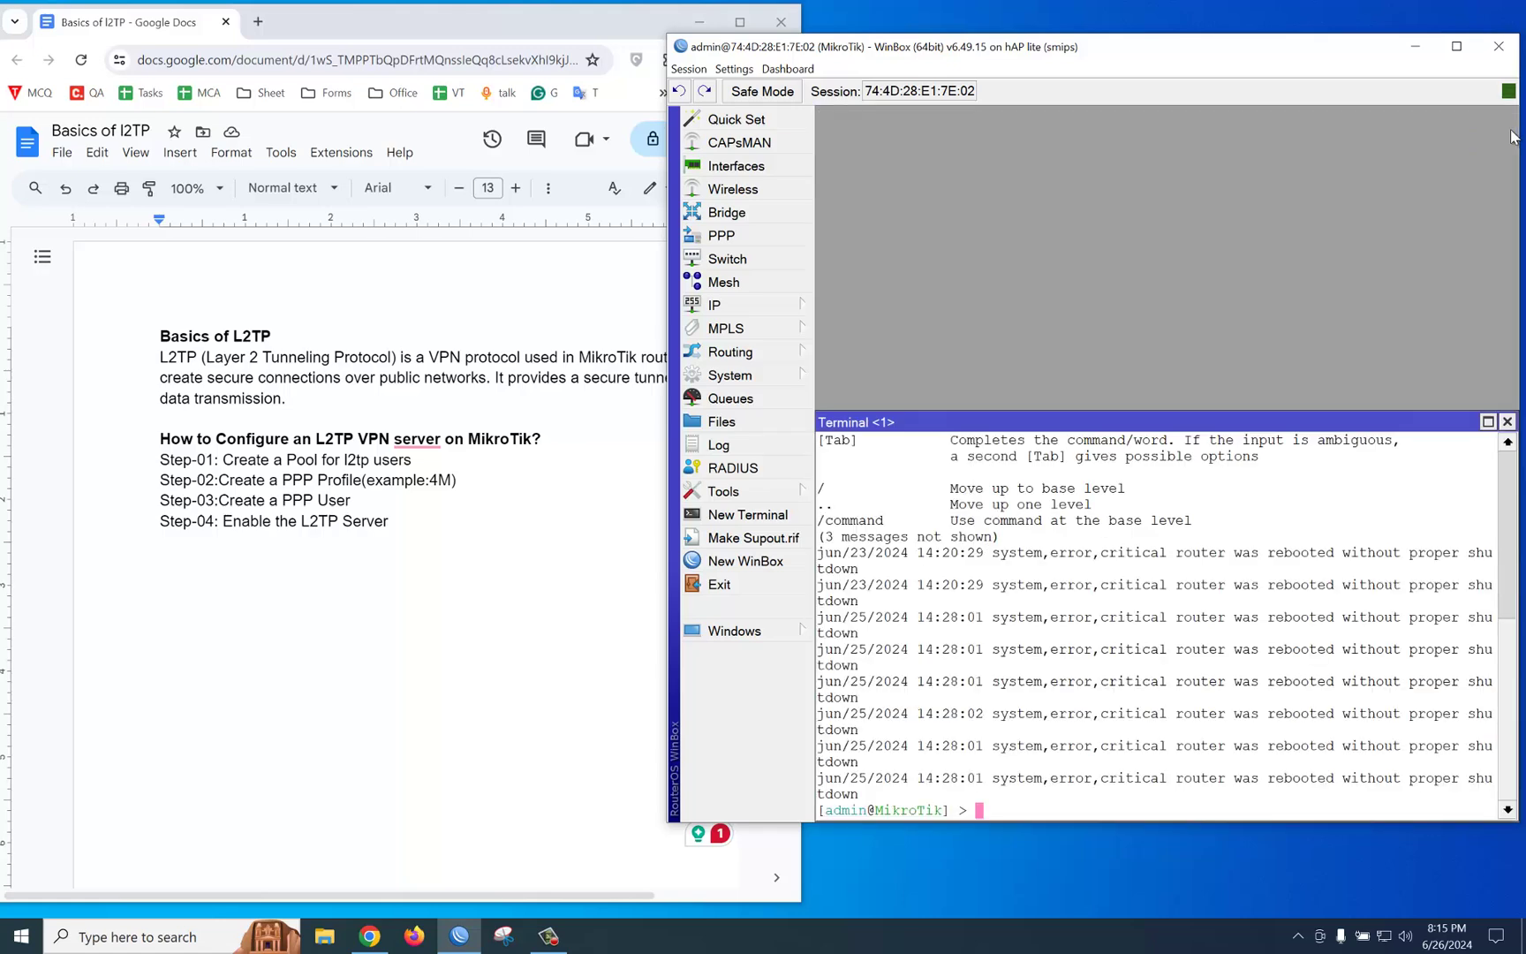
pyautogui.click(1507, 421)
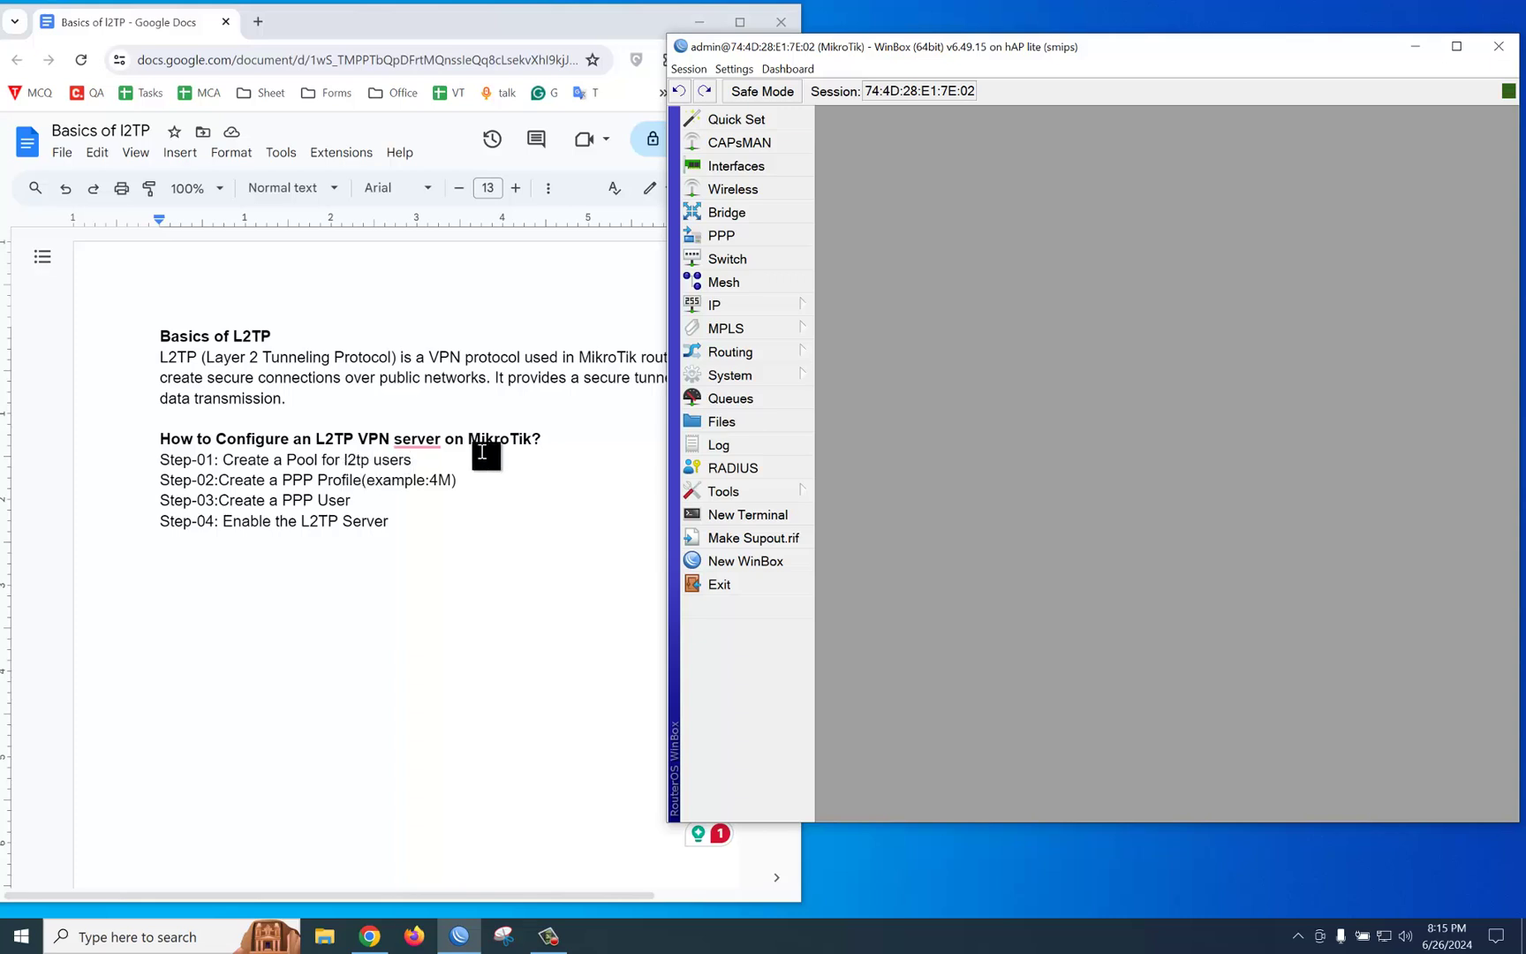
# Step: Check the router's IP addresses and pick out the 192.168.0.1/24 LAN address
pyautogui.click(730, 307)
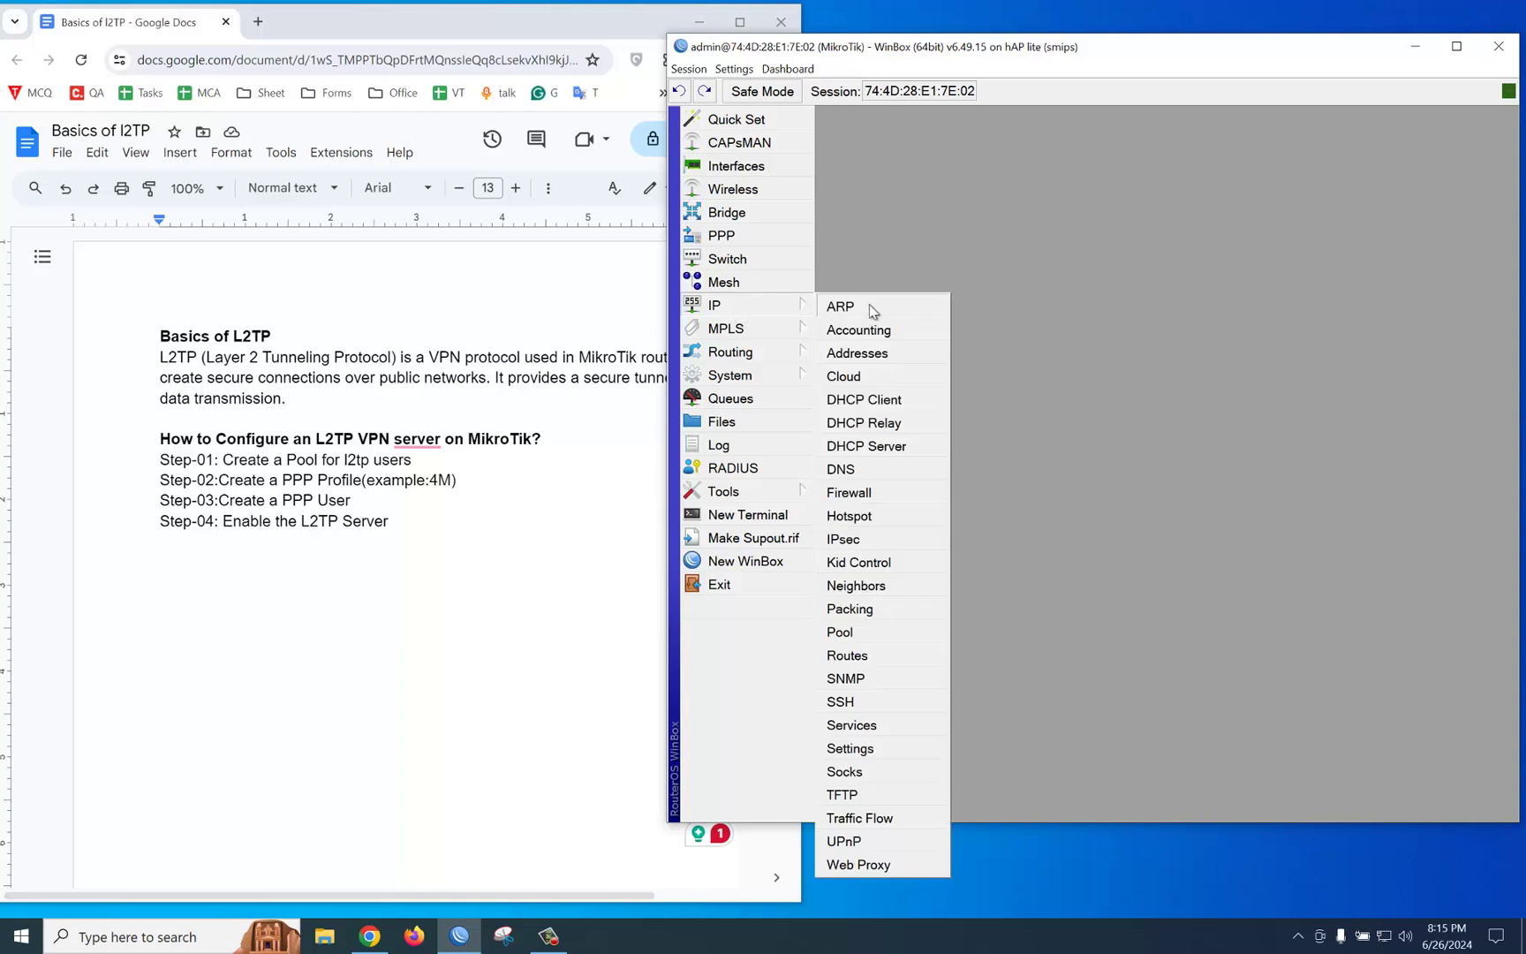
pyautogui.click(861, 350)
pyautogui.click(1004, 346)
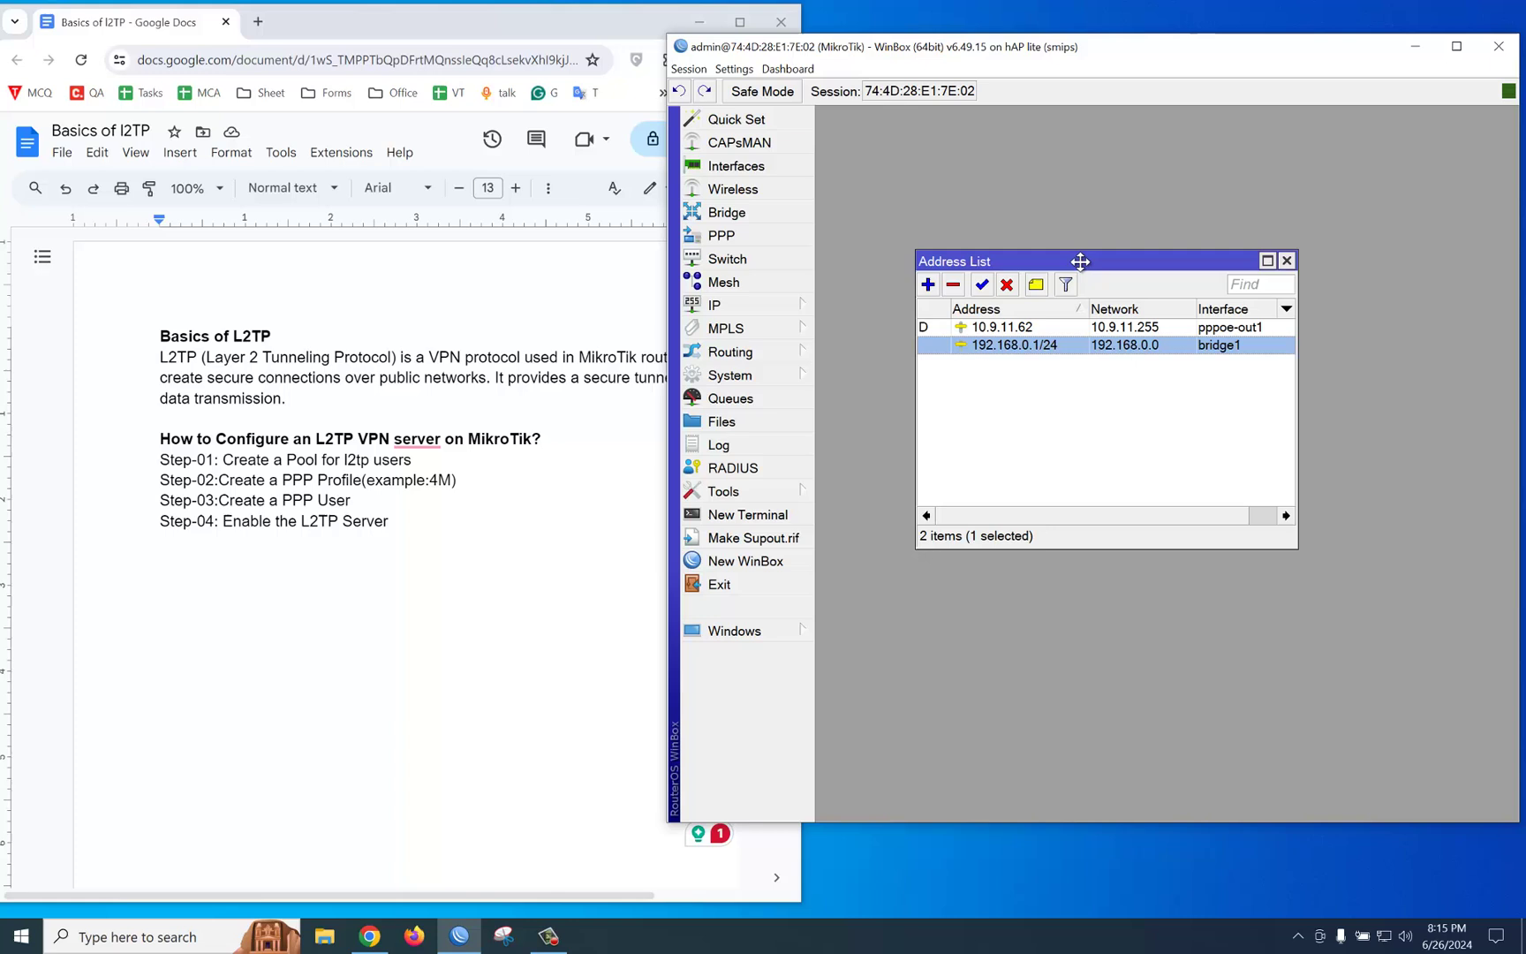
pyautogui.moveTo(1078, 258); pyautogui.dragTo(1013, 131)
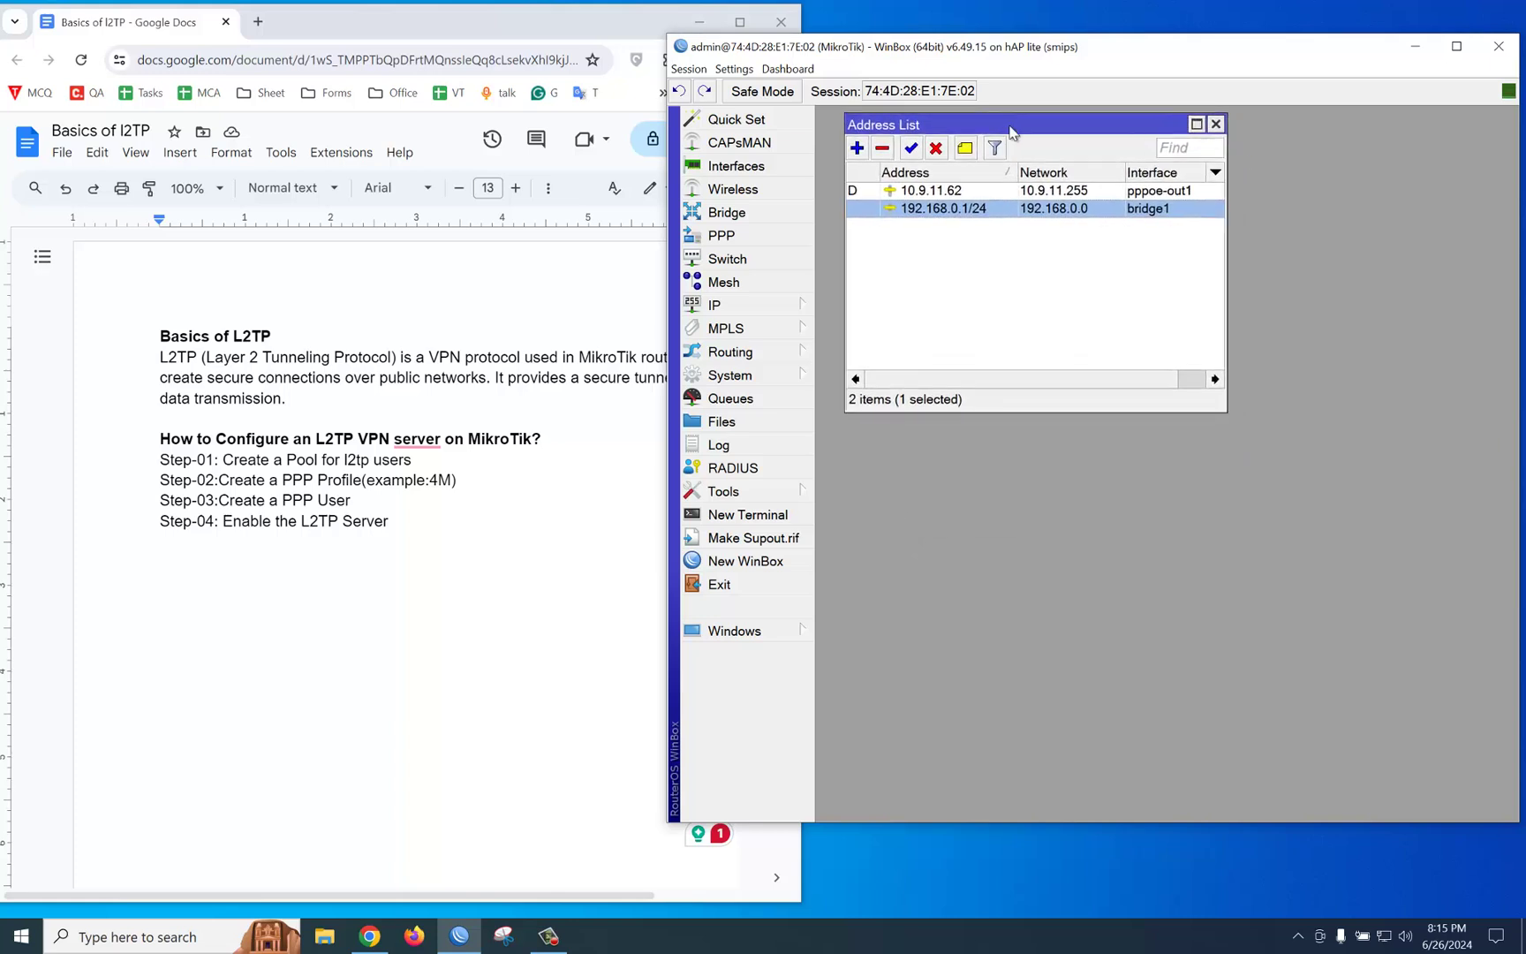
# Step: Add a new IP pool named 'l2tp users' with range 192.168.0.10-192.168.0.20
pyautogui.click(720, 307)
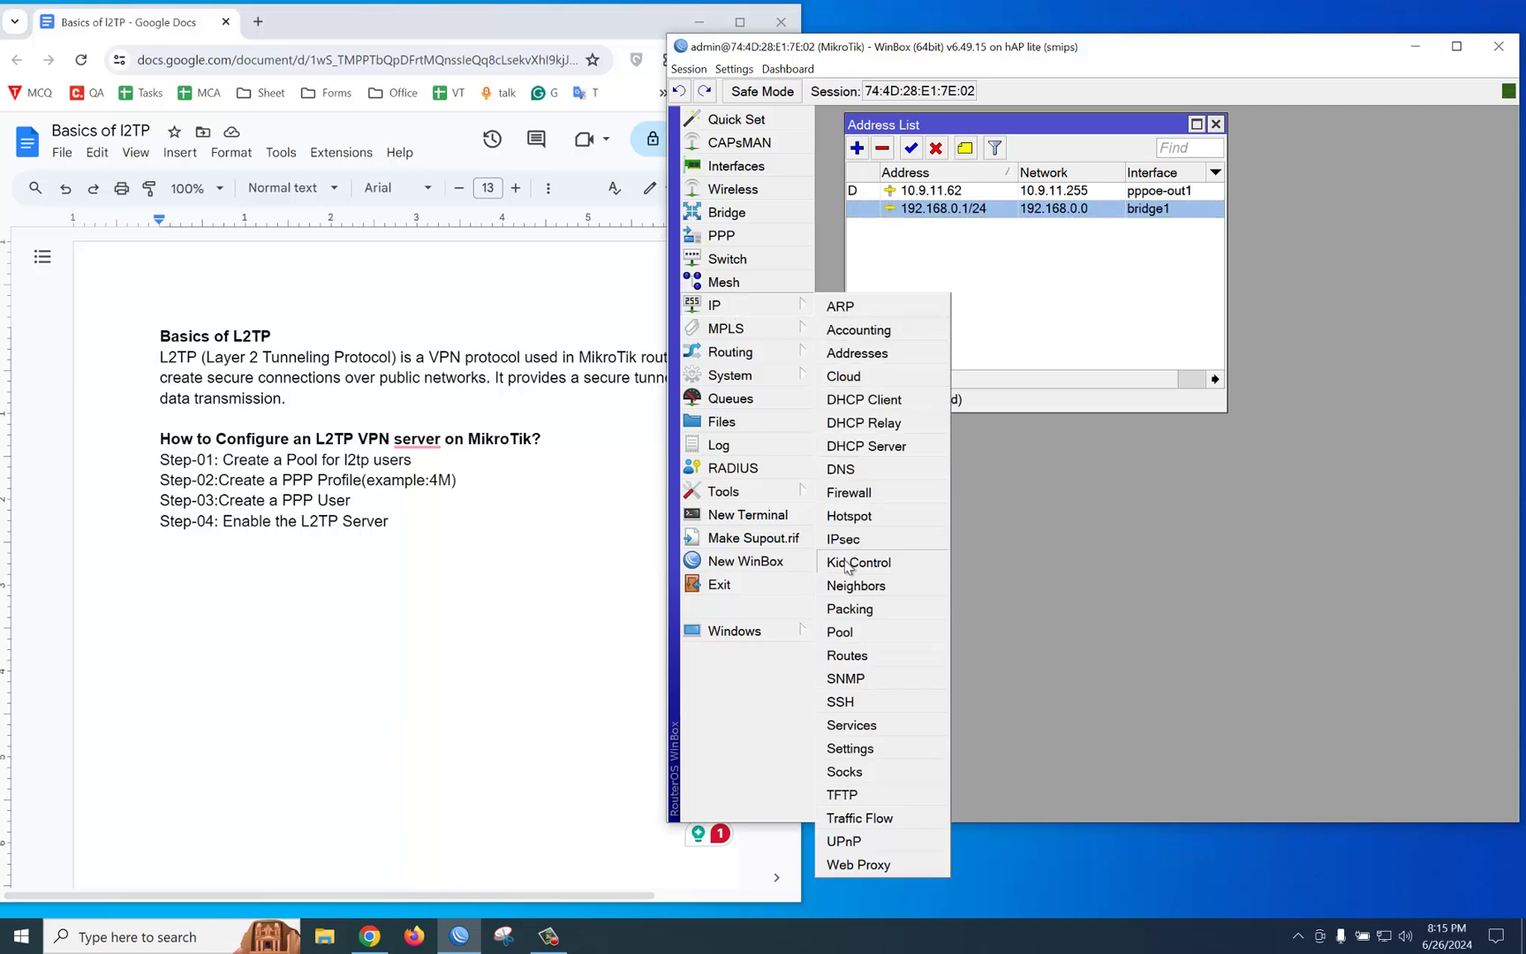
pyautogui.click(855, 633)
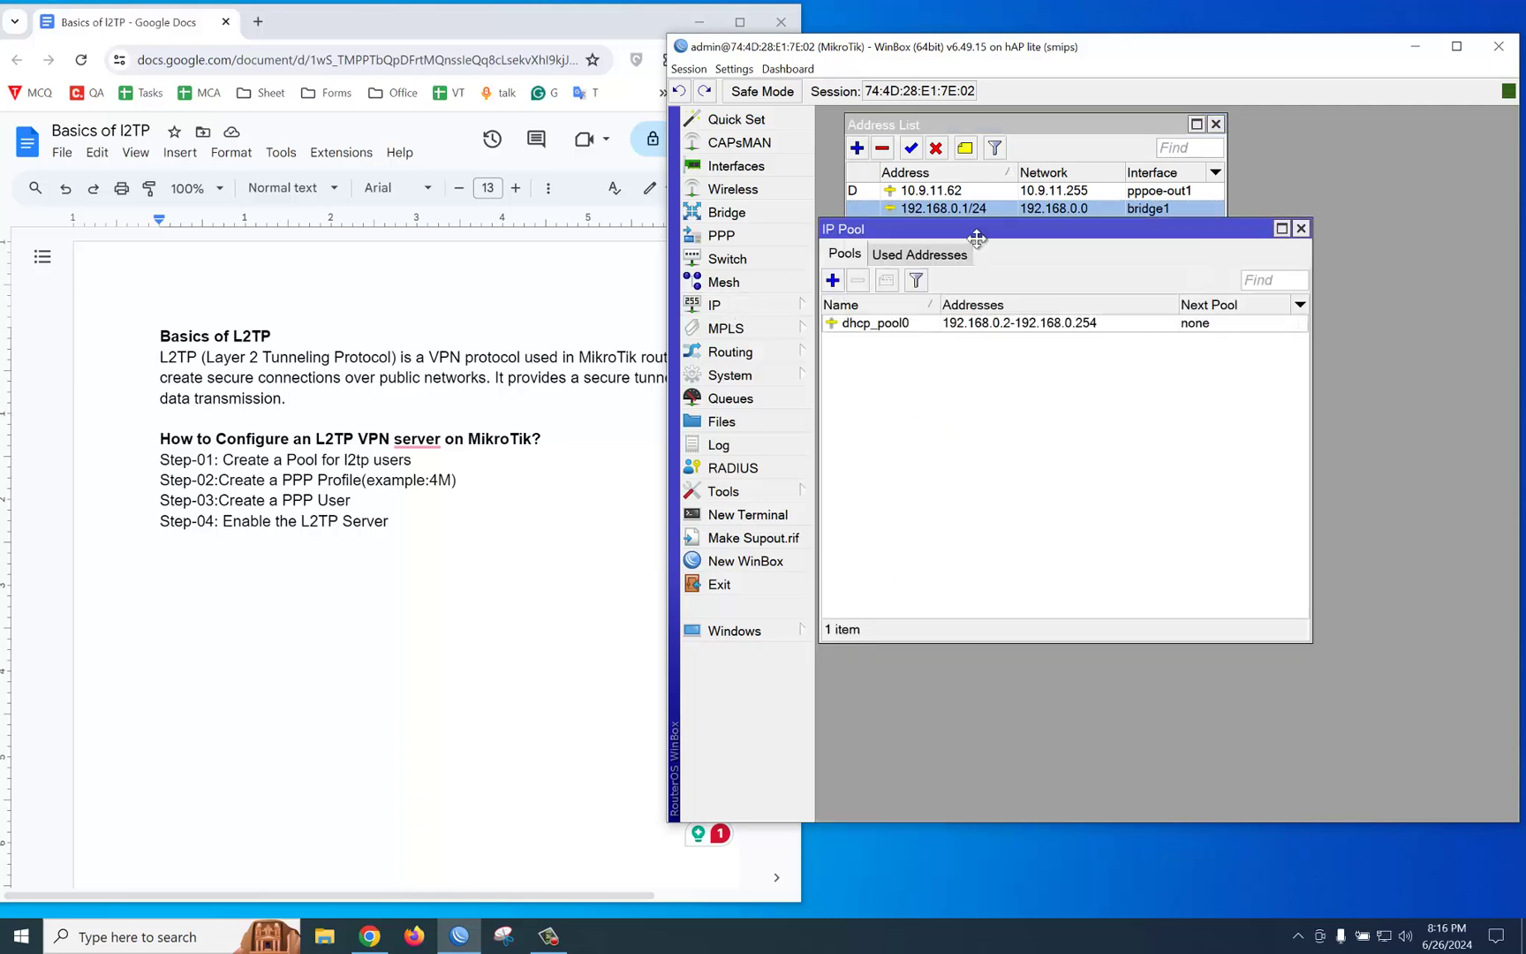
pyautogui.moveTo(976, 237); pyautogui.dragTo(1038, 381)
pyautogui.click(892, 414)
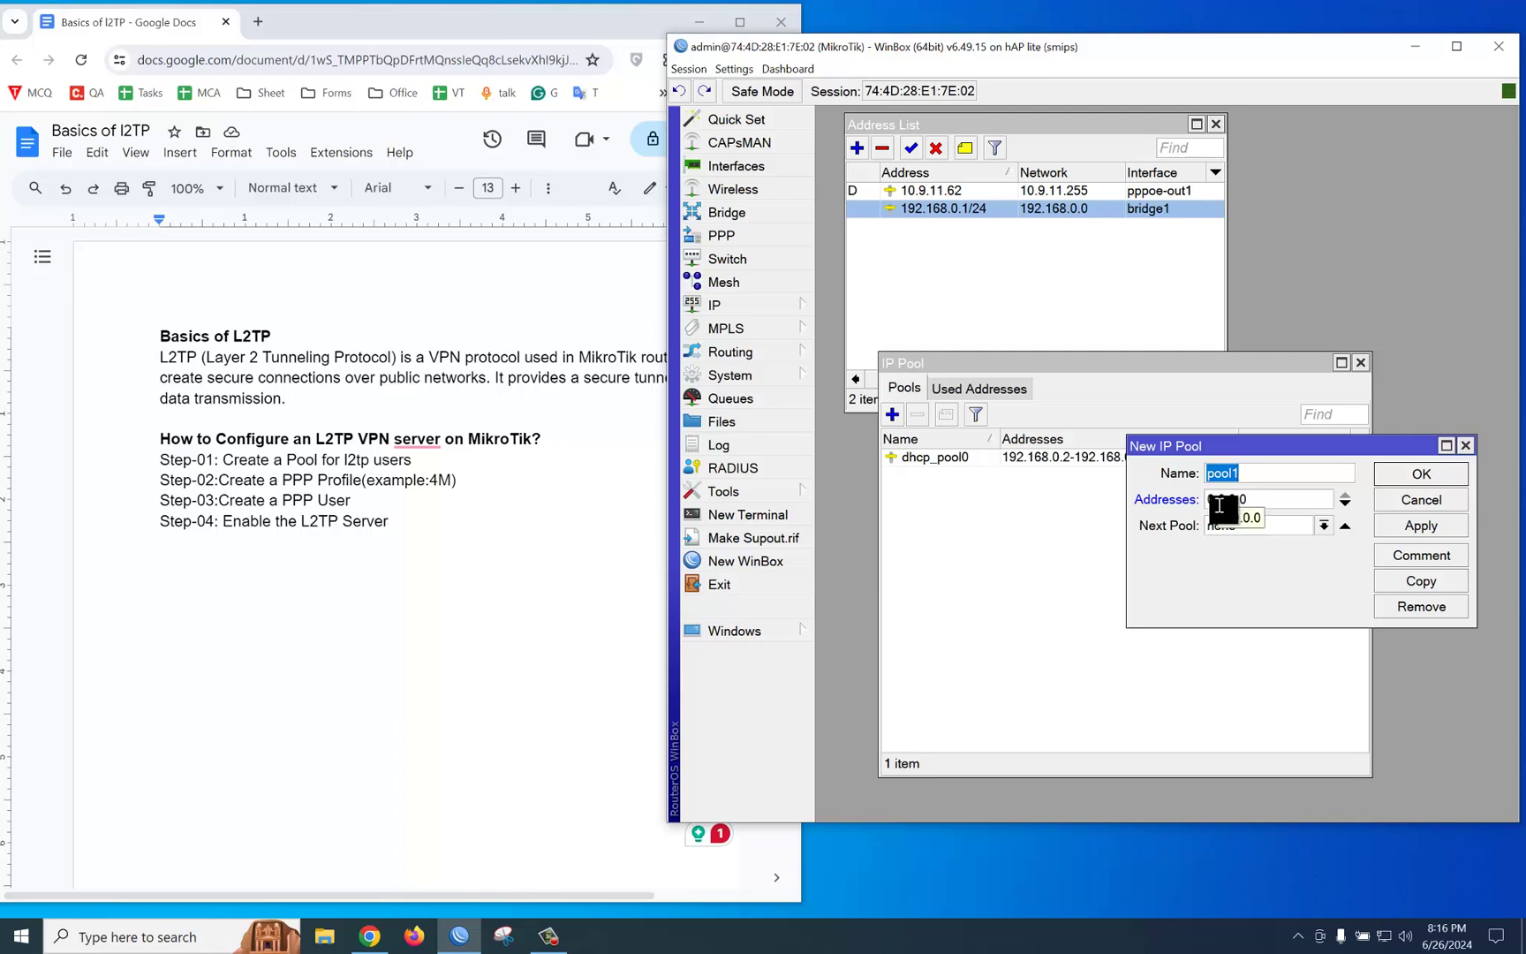
pyautogui.write('l2tp')
pyautogui.moveTo(1269, 502); pyautogui.dragTo(1200, 510)
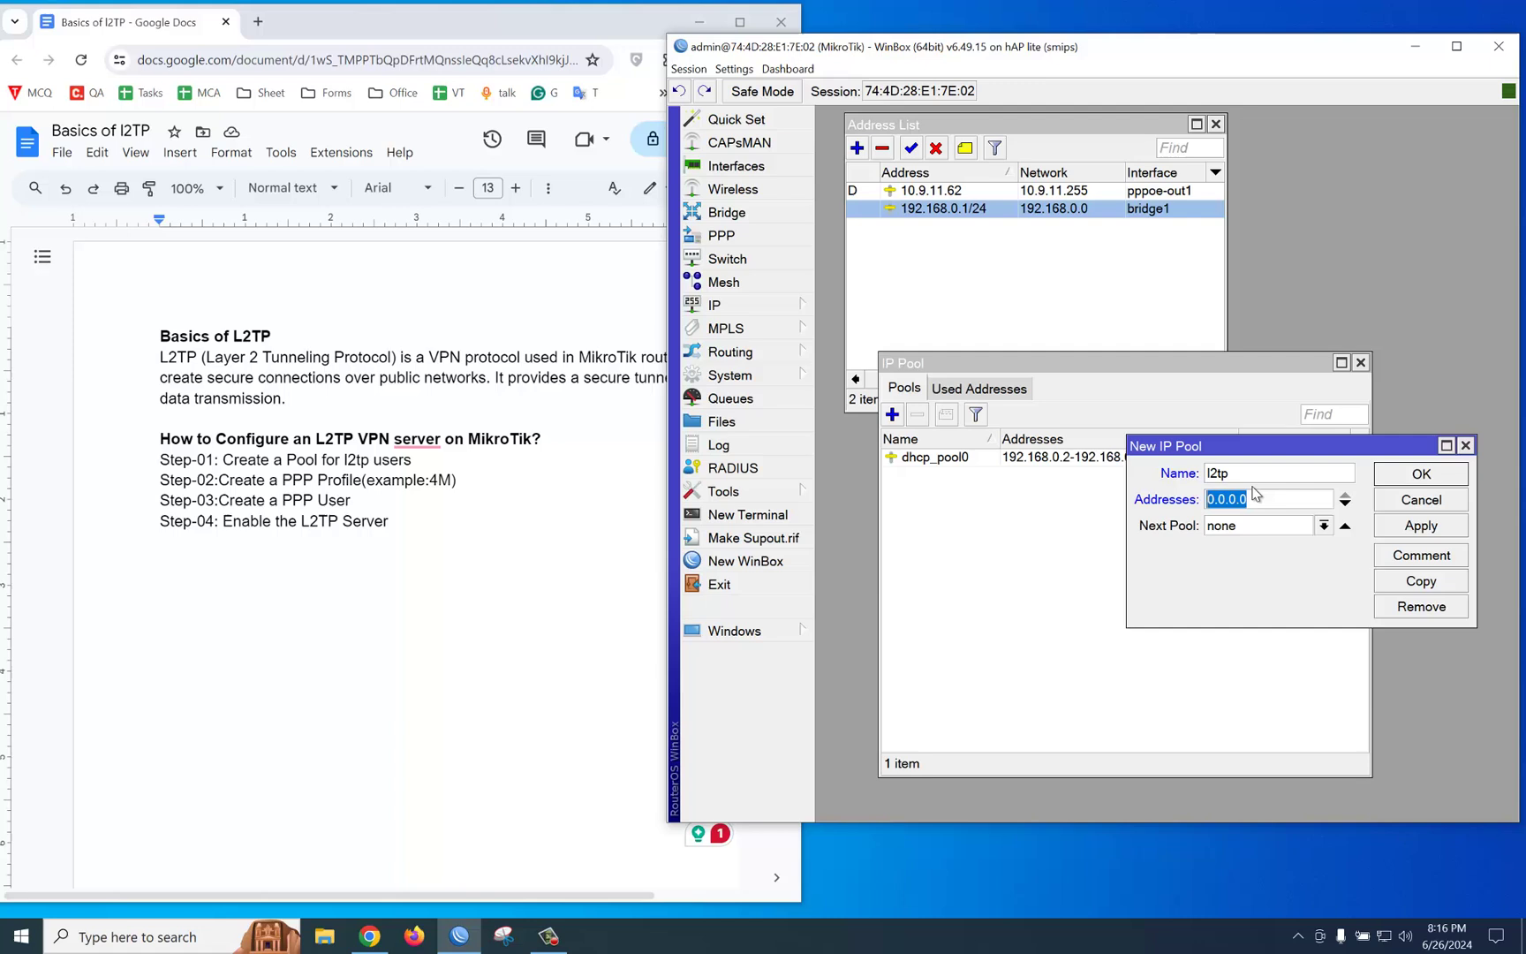
pyautogui.write('192')
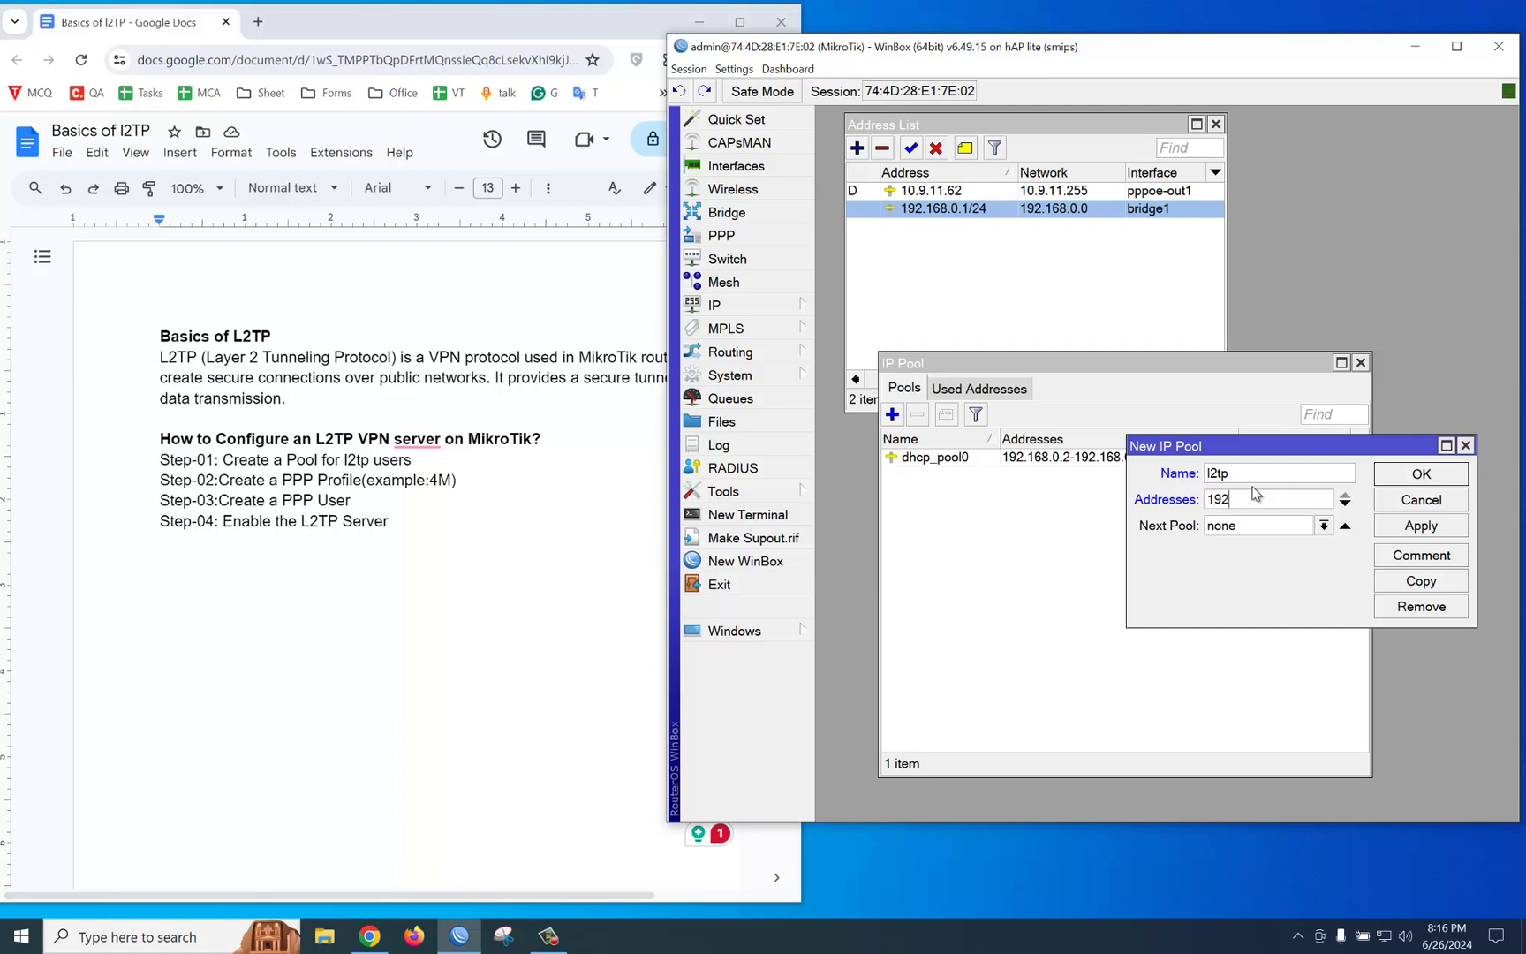
pyautogui.write('.168.0.10-192')
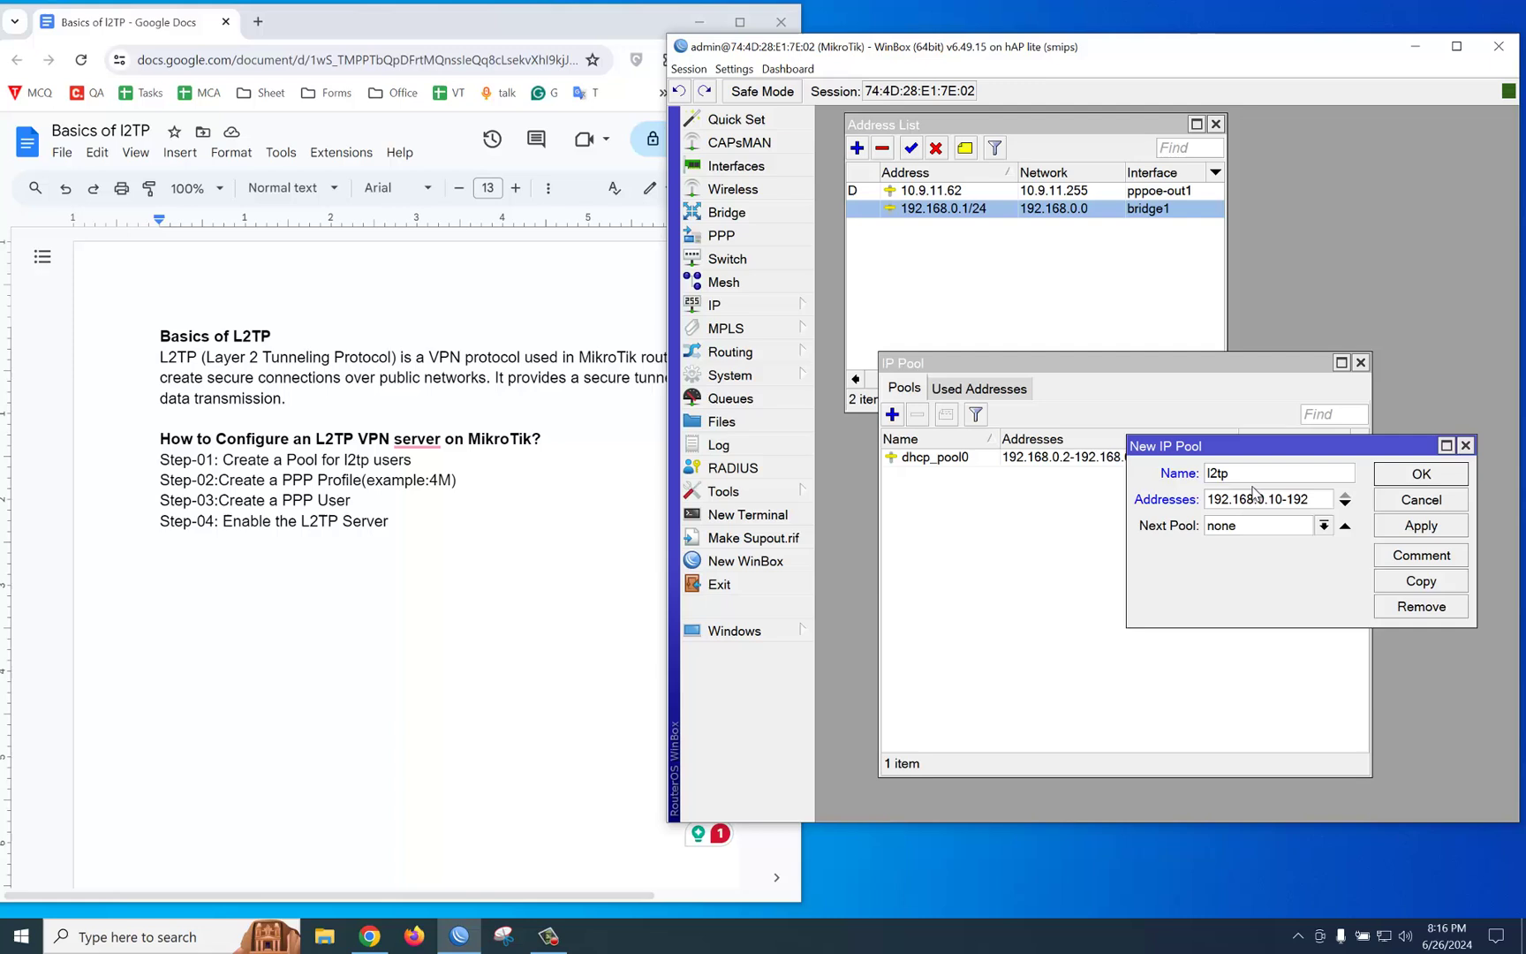
pyautogui.write('.168')
pyautogui.write('.10')
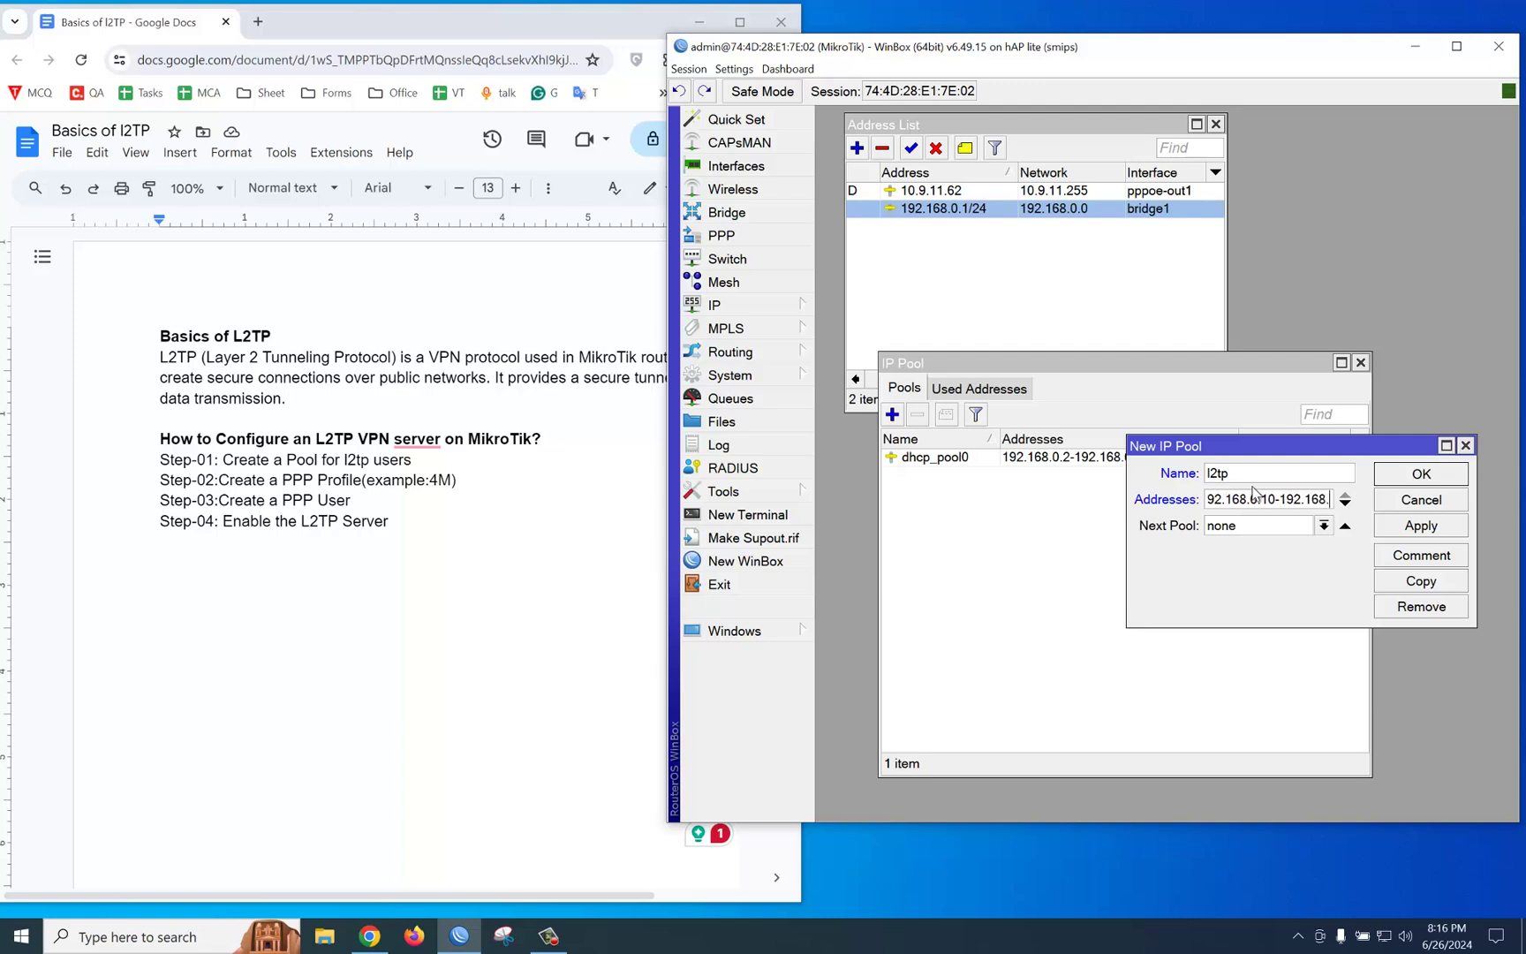
pyautogui.press('BackSpace')
pyautogui.press('BackSpace')
pyautogui.write('0.20')
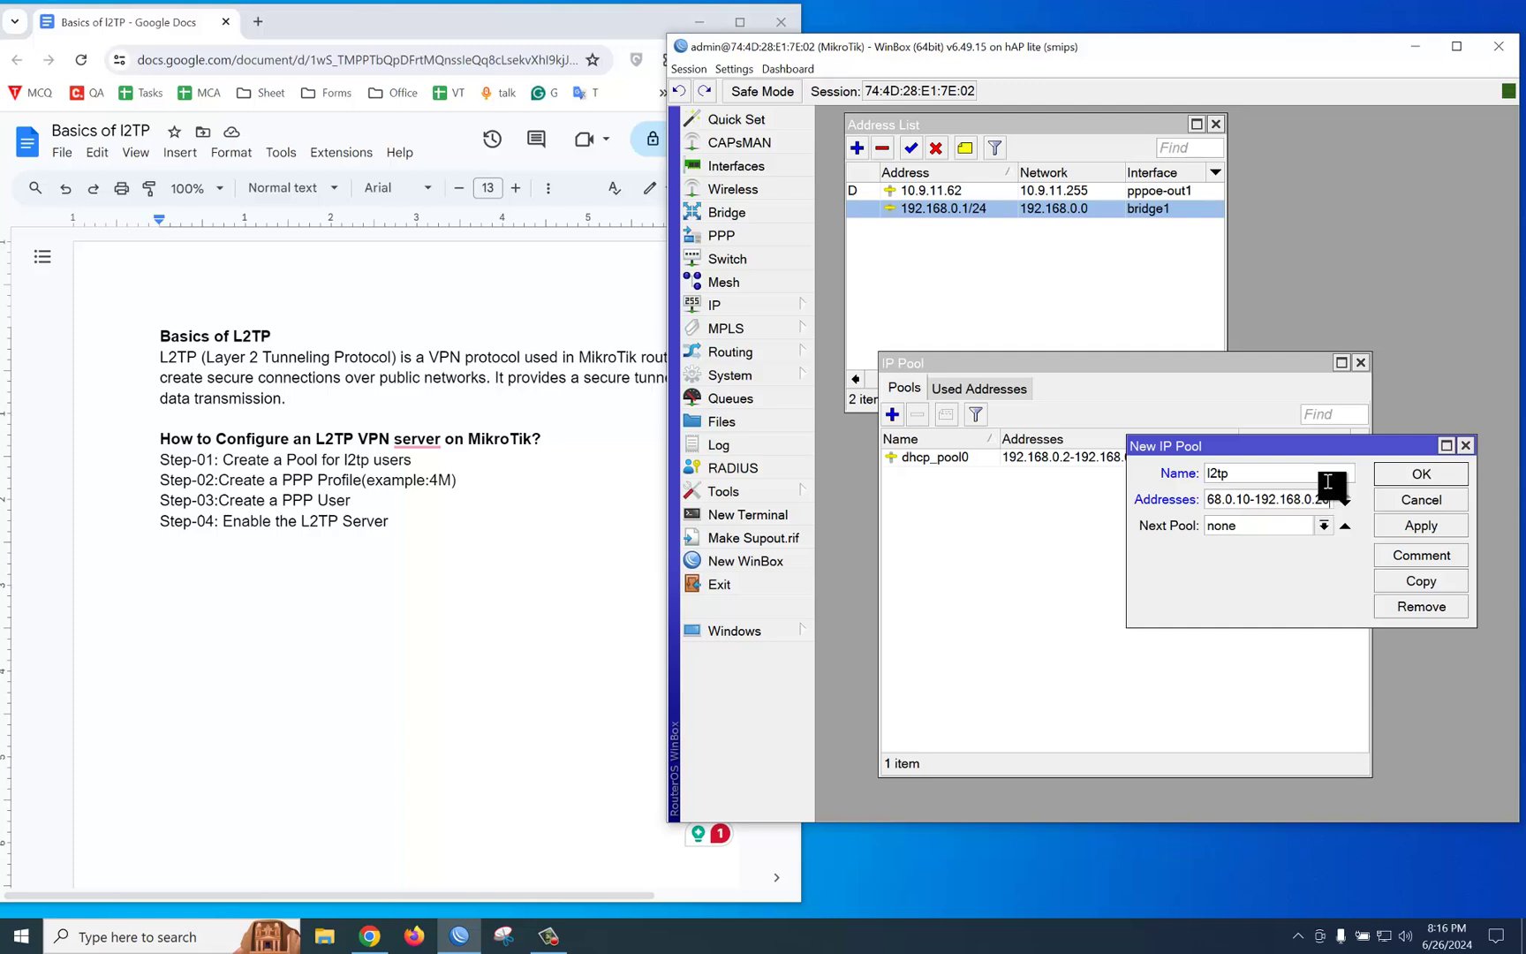
pyautogui.click(1275, 471)
pyautogui.write('us')
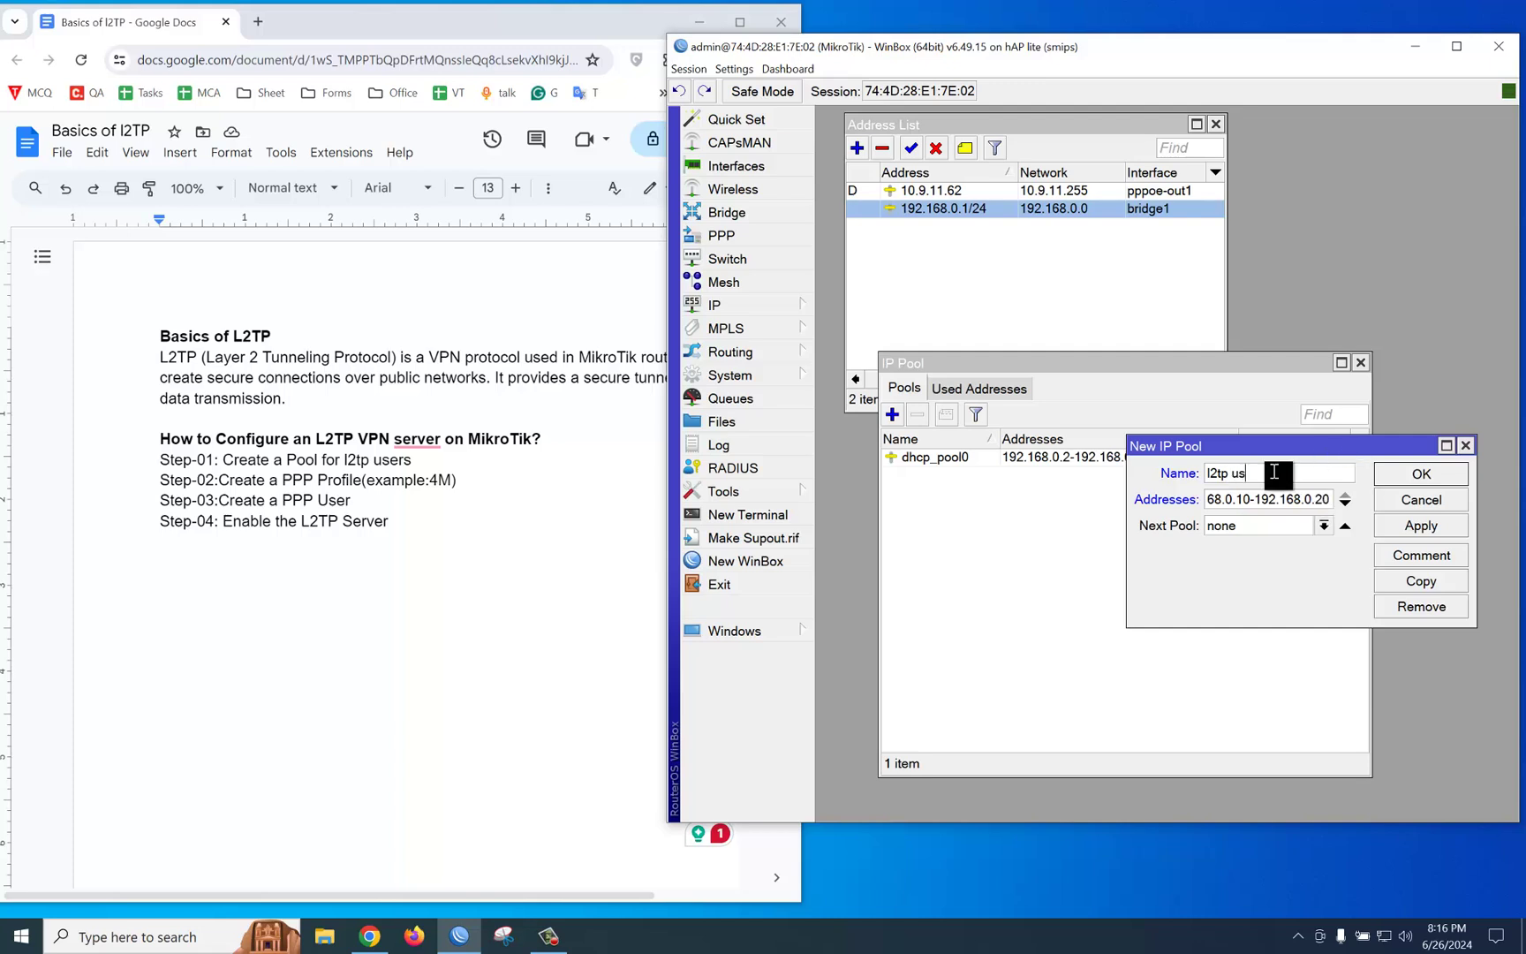
pyautogui.write('ers')
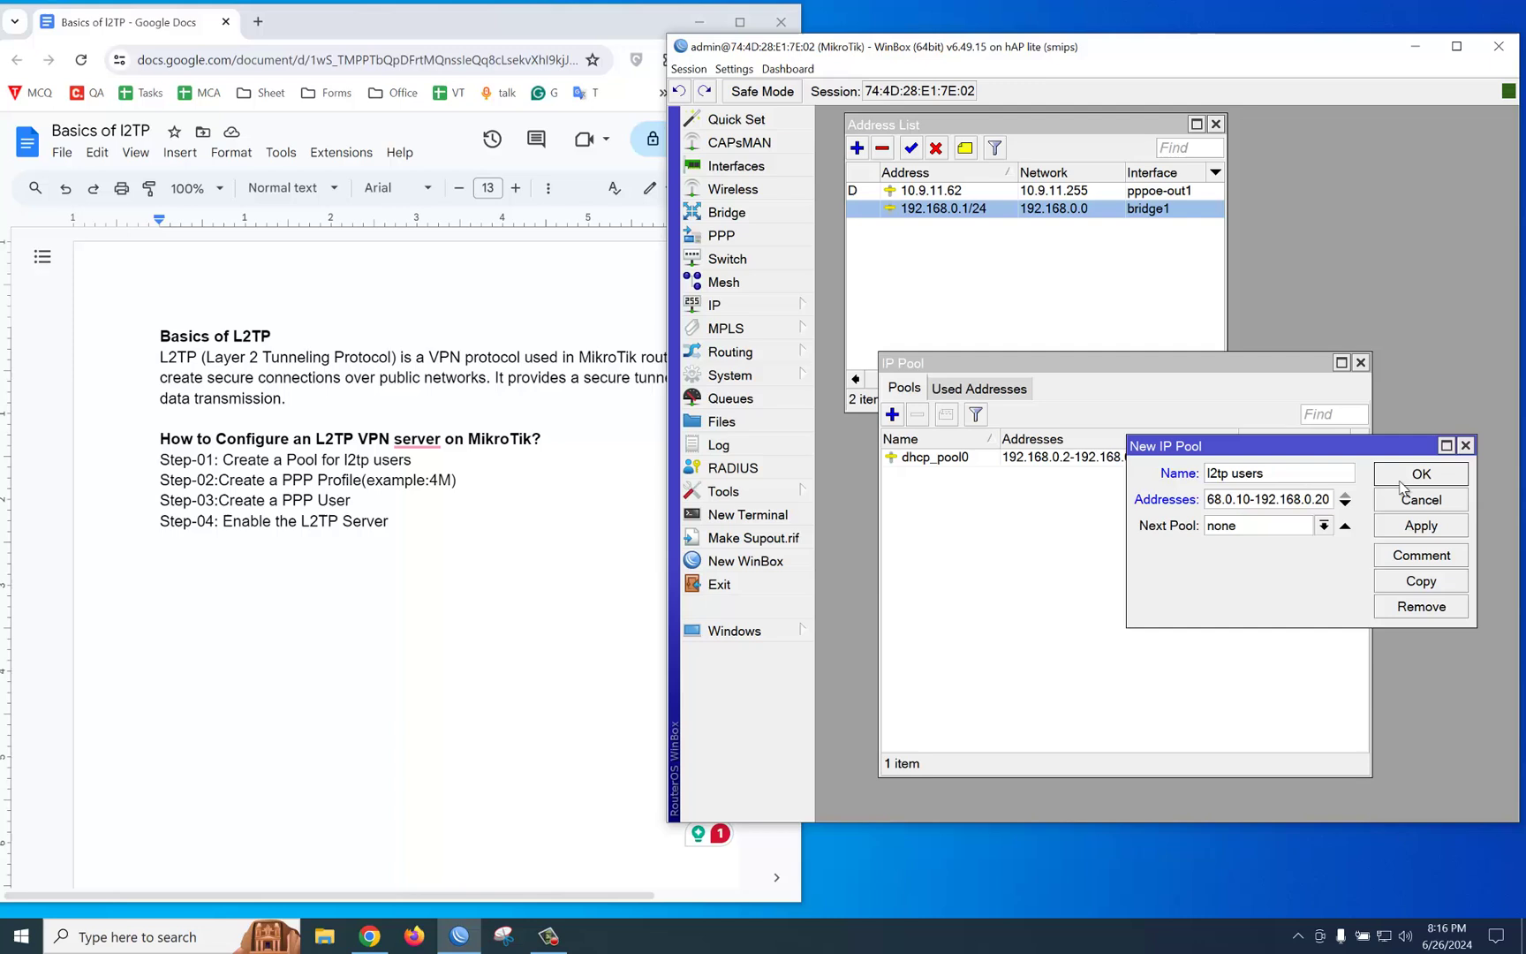
# Step: Save the l2tp users pool and start a new PPP profile named 4M
pyautogui.click(1418, 474)
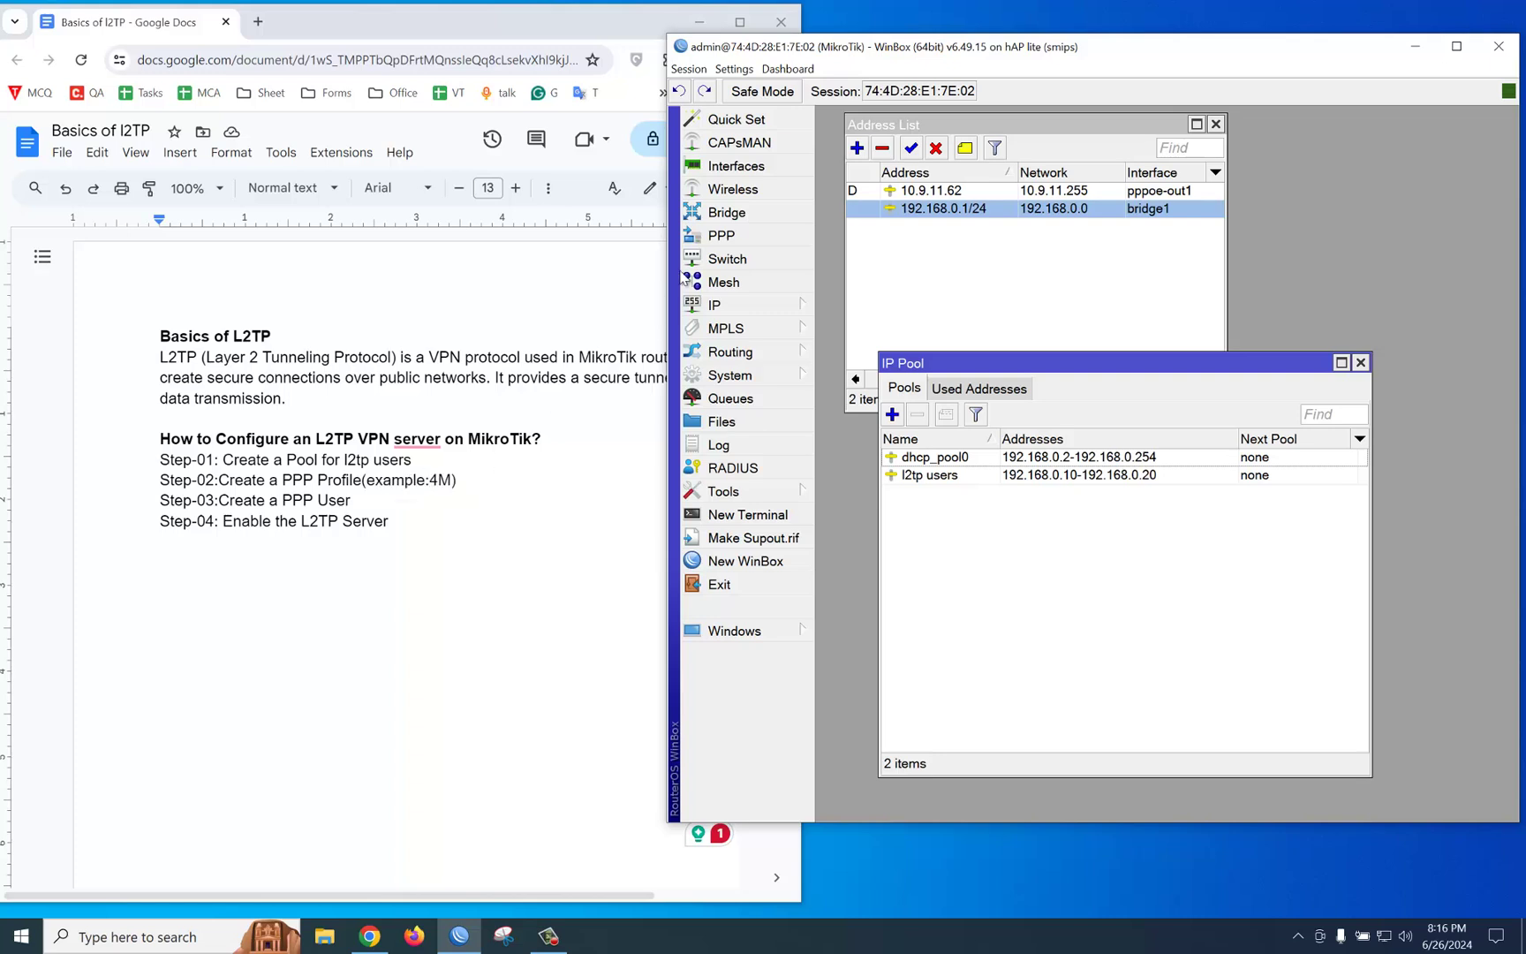
pyautogui.click(721, 237)
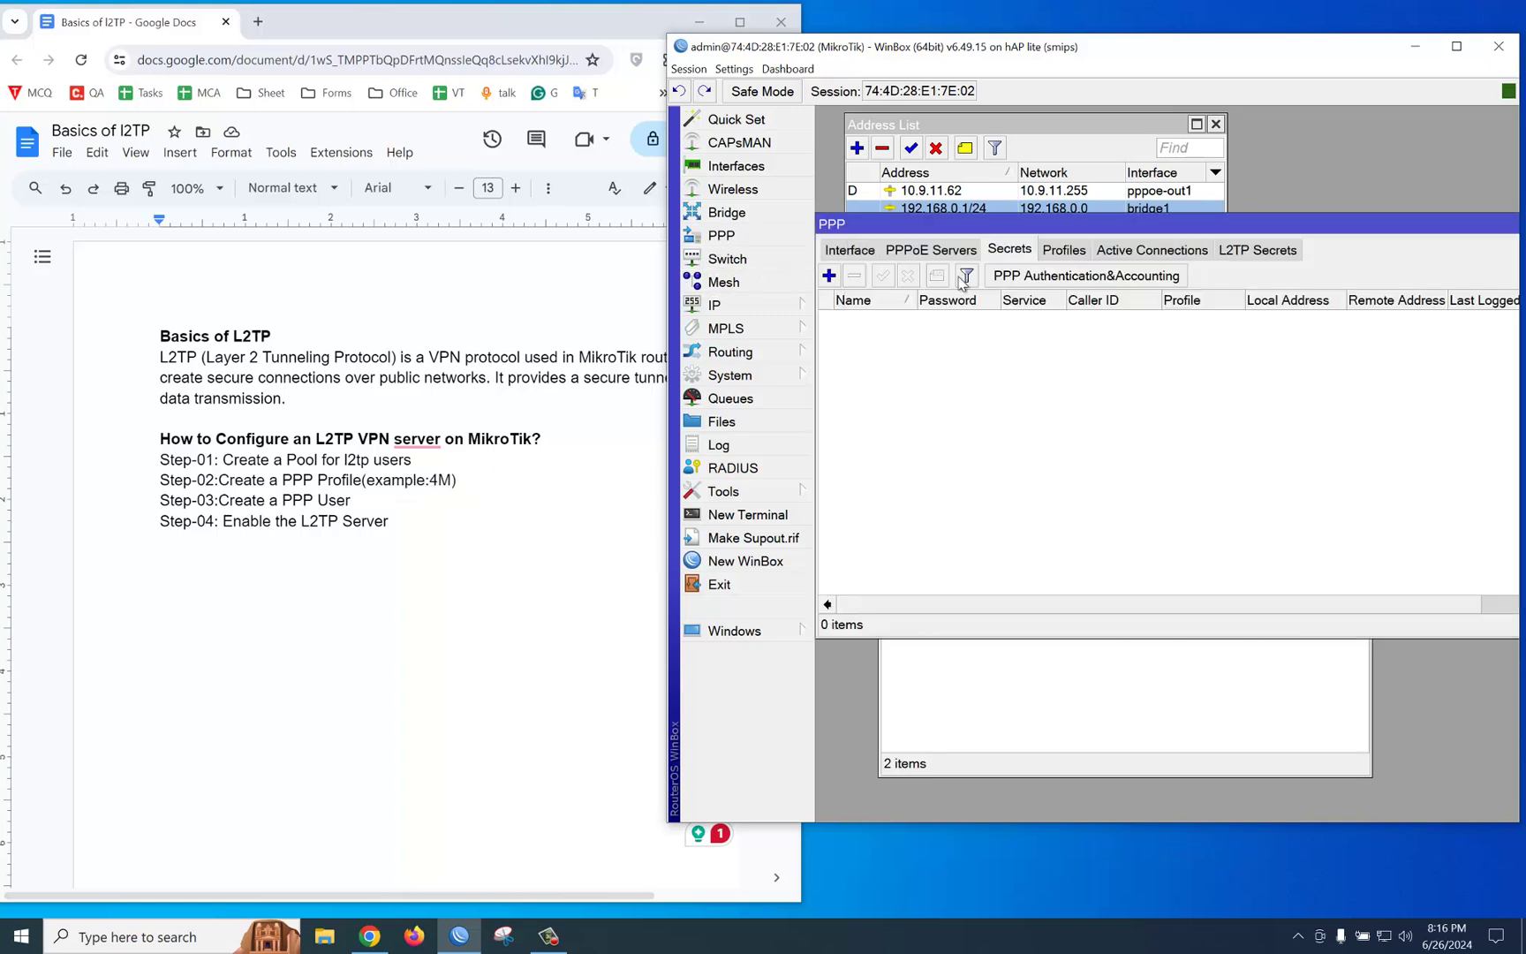
pyautogui.click(1053, 252)
pyautogui.click(830, 275)
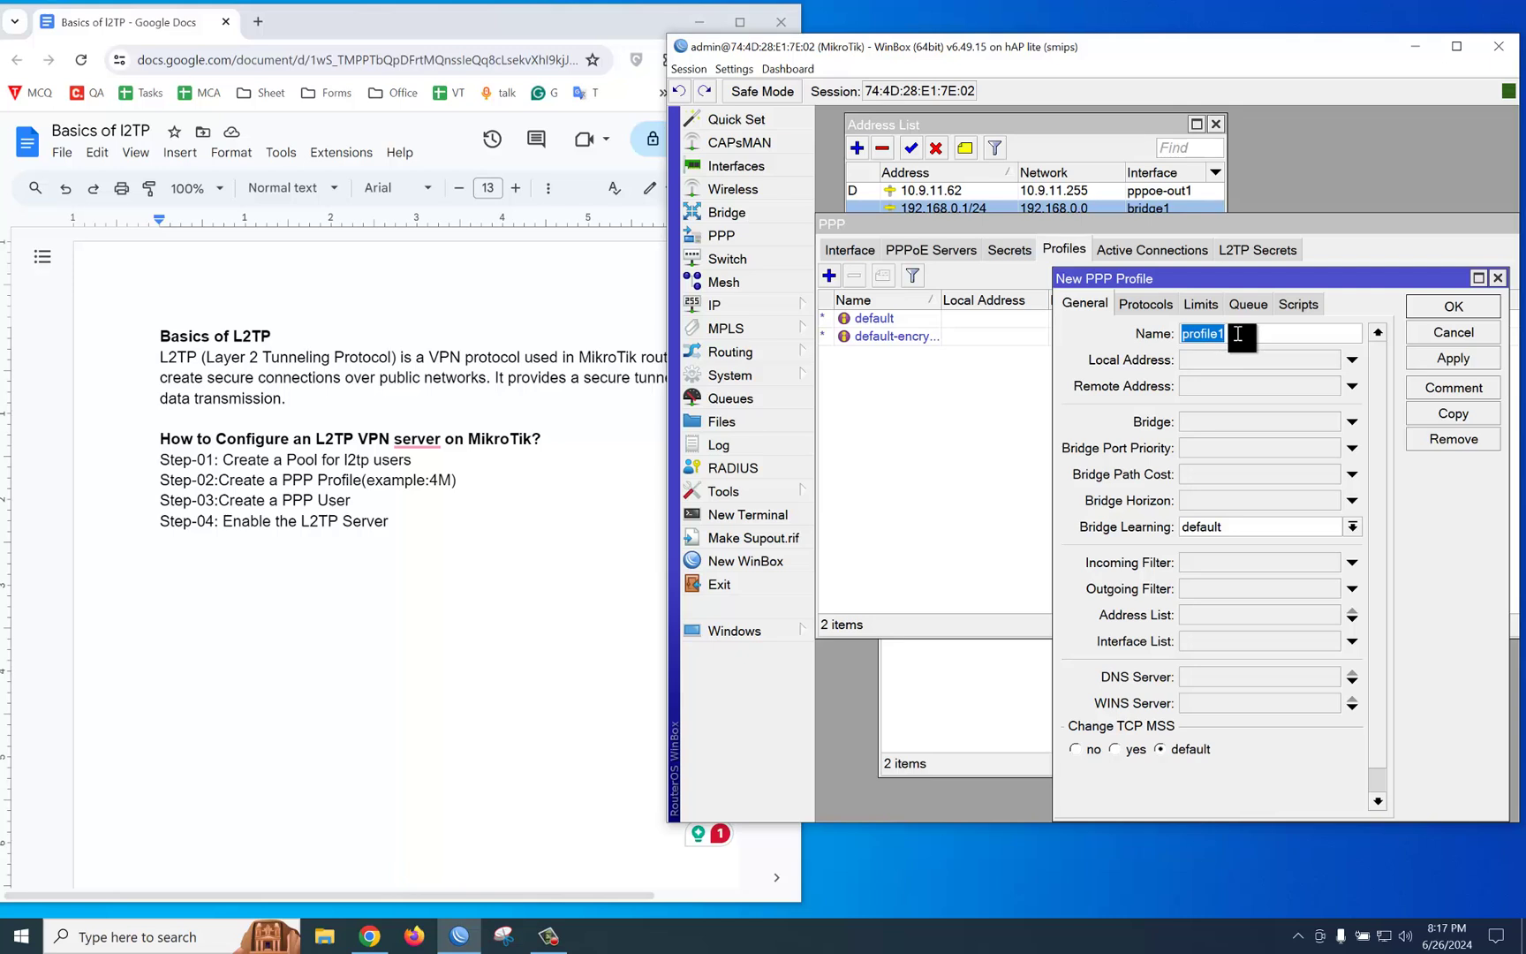
pyautogui.write('4M')
# Step: Give the 4M profile local address 192.168.0.1, remote pool l2tp users and rate limit 4M/4M
pyautogui.click(1226, 361)
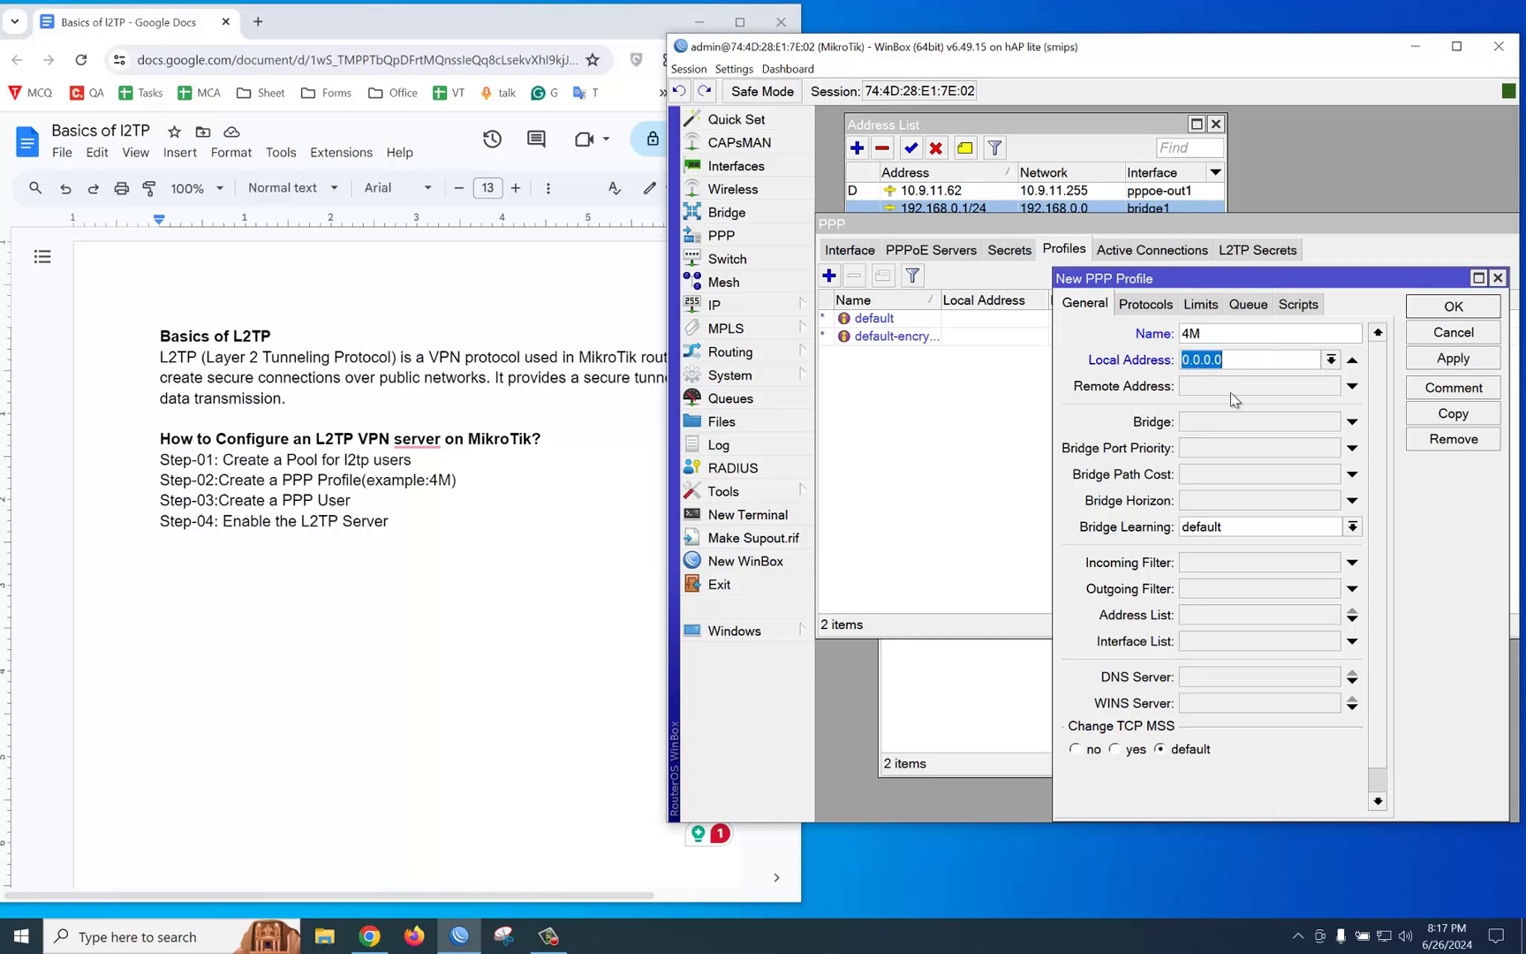
pyautogui.write('19')
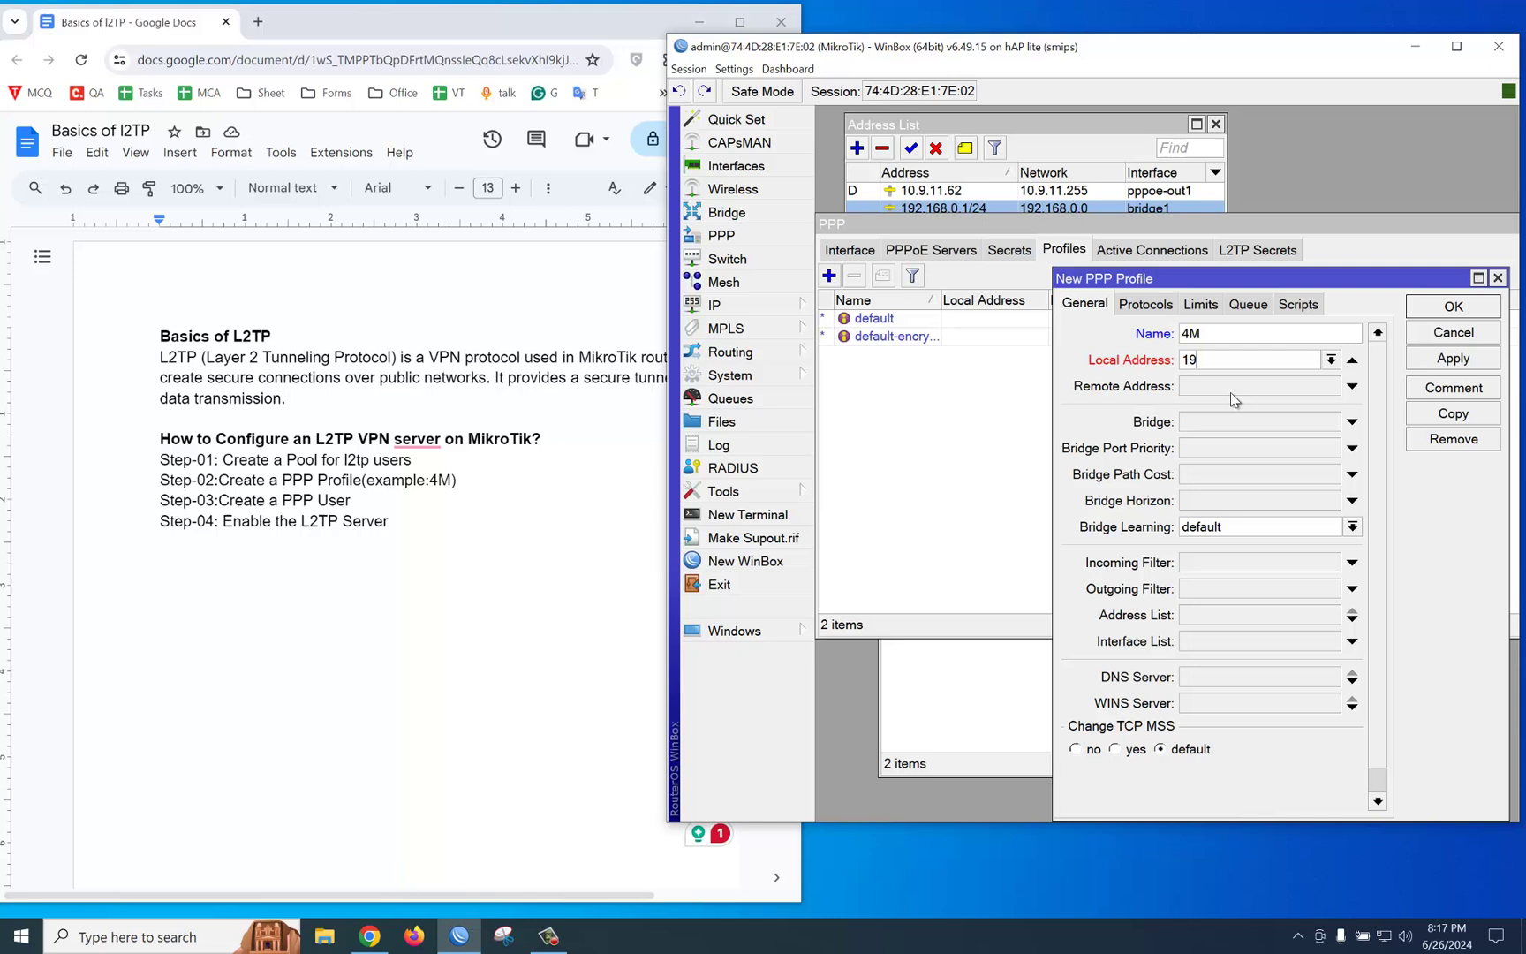
pyautogui.write('2.168')
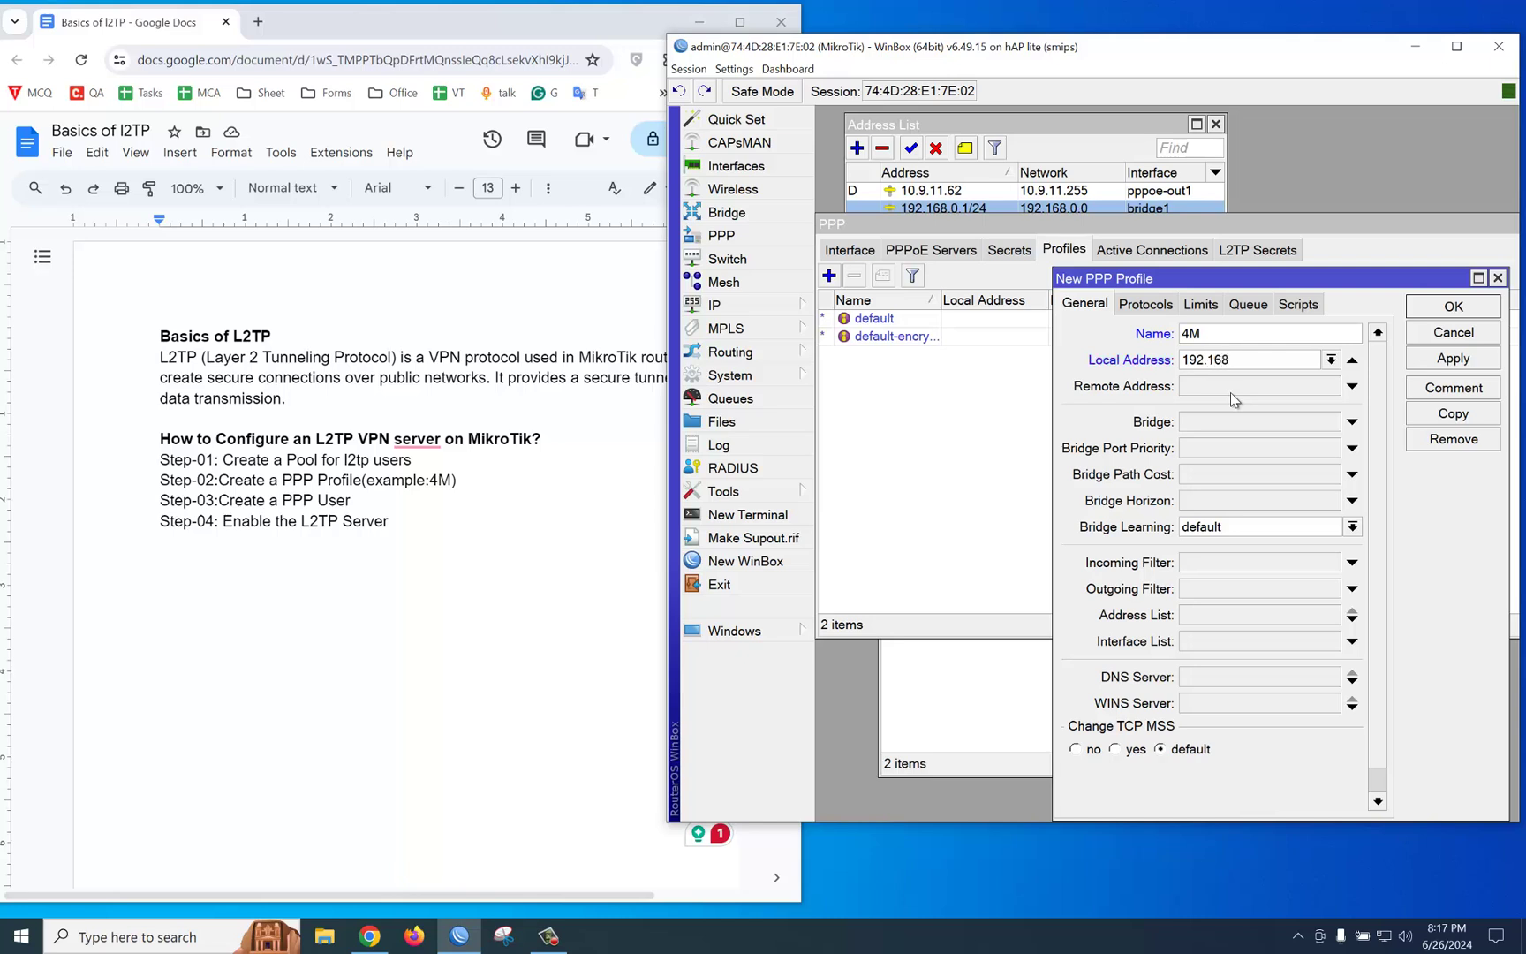
pyautogui.write('.0.1')
pyautogui.click(1231, 390)
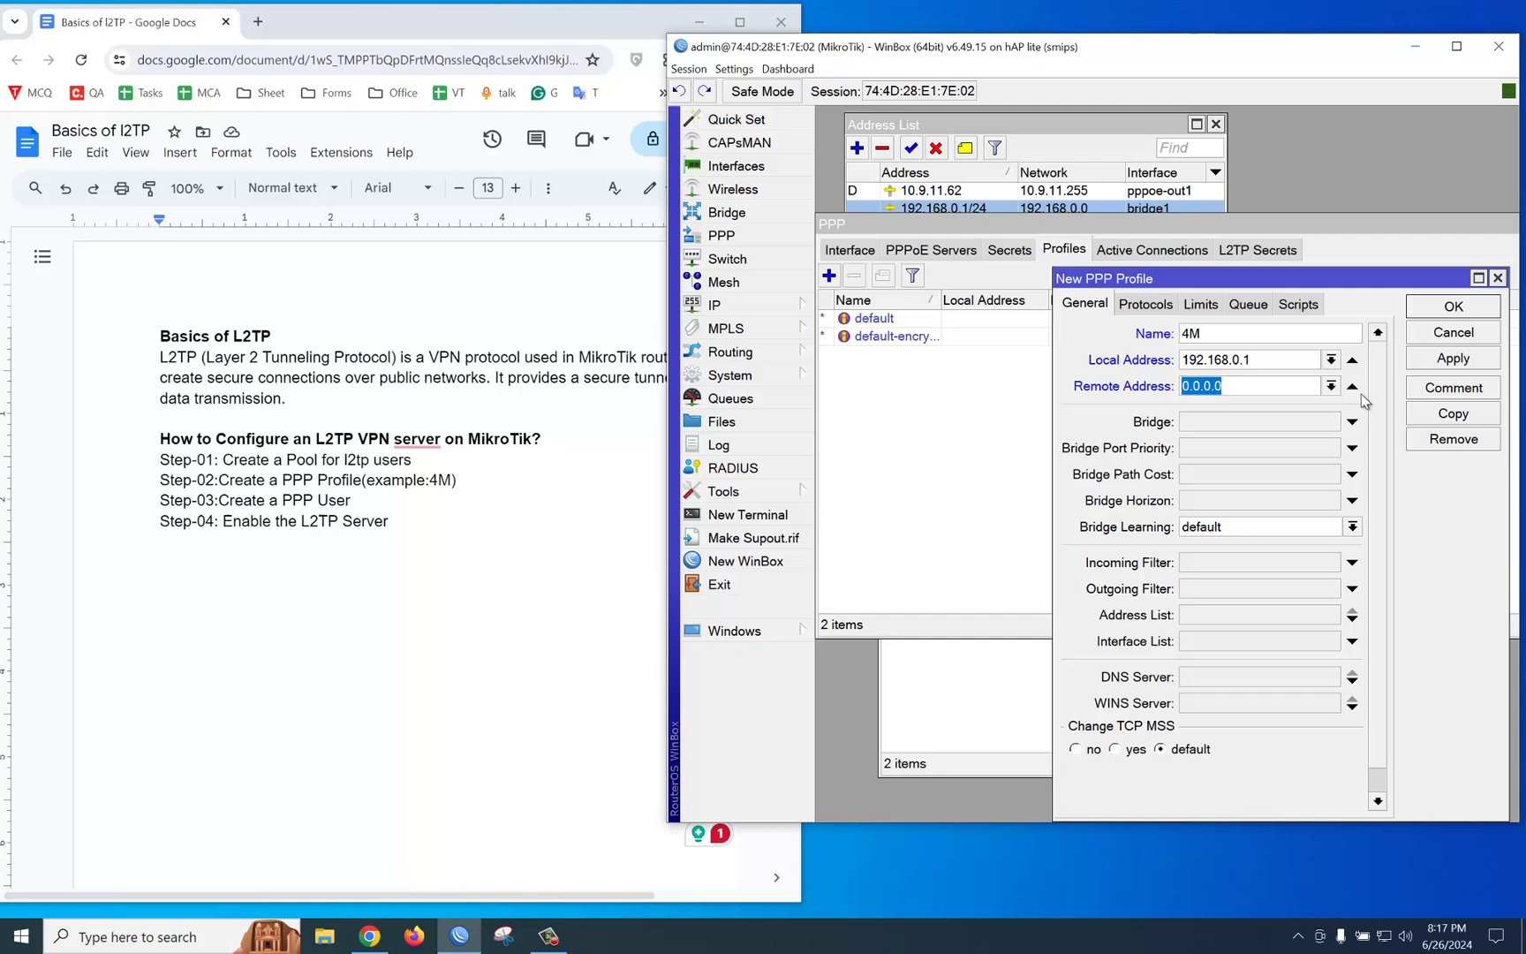
pyautogui.click(1331, 386)
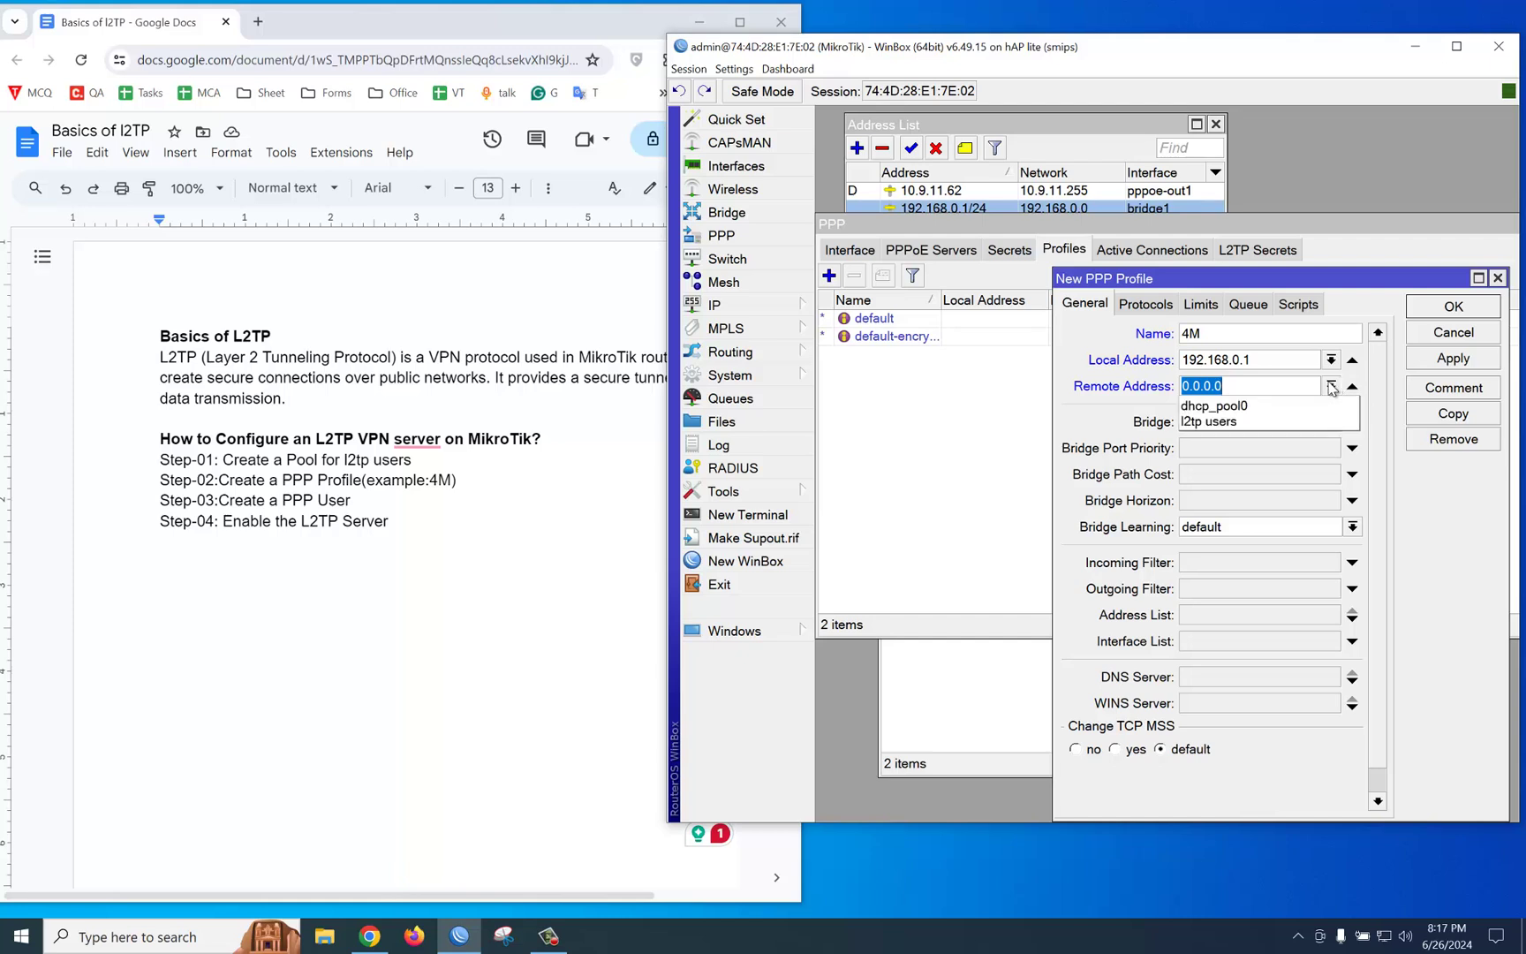
pyautogui.click(1240, 422)
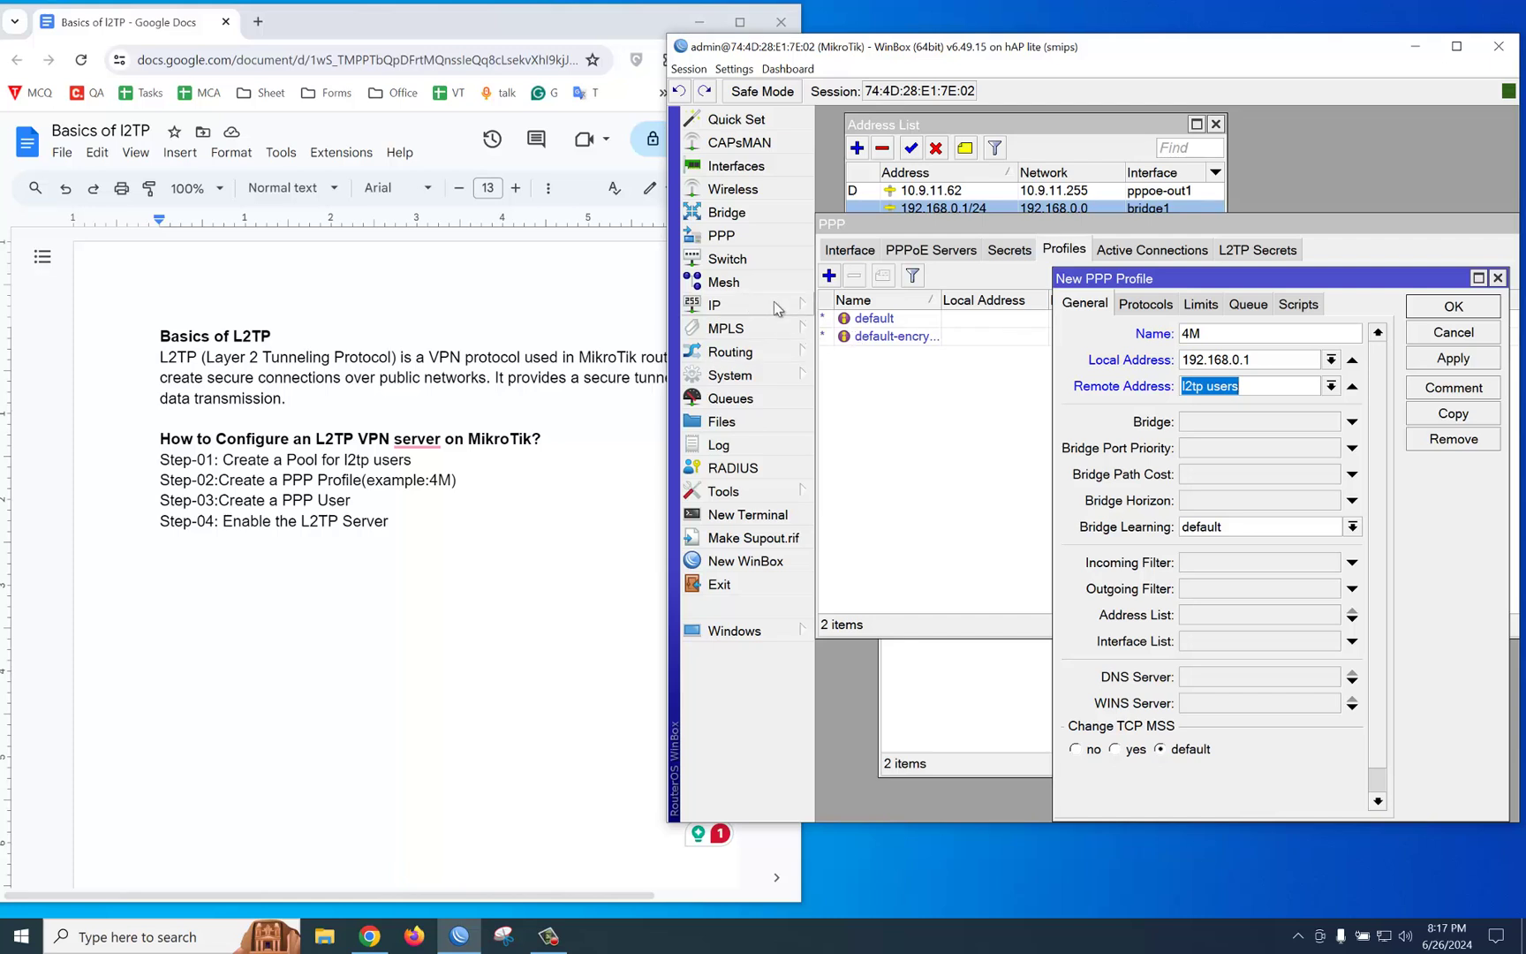
pyautogui.click(1206, 305)
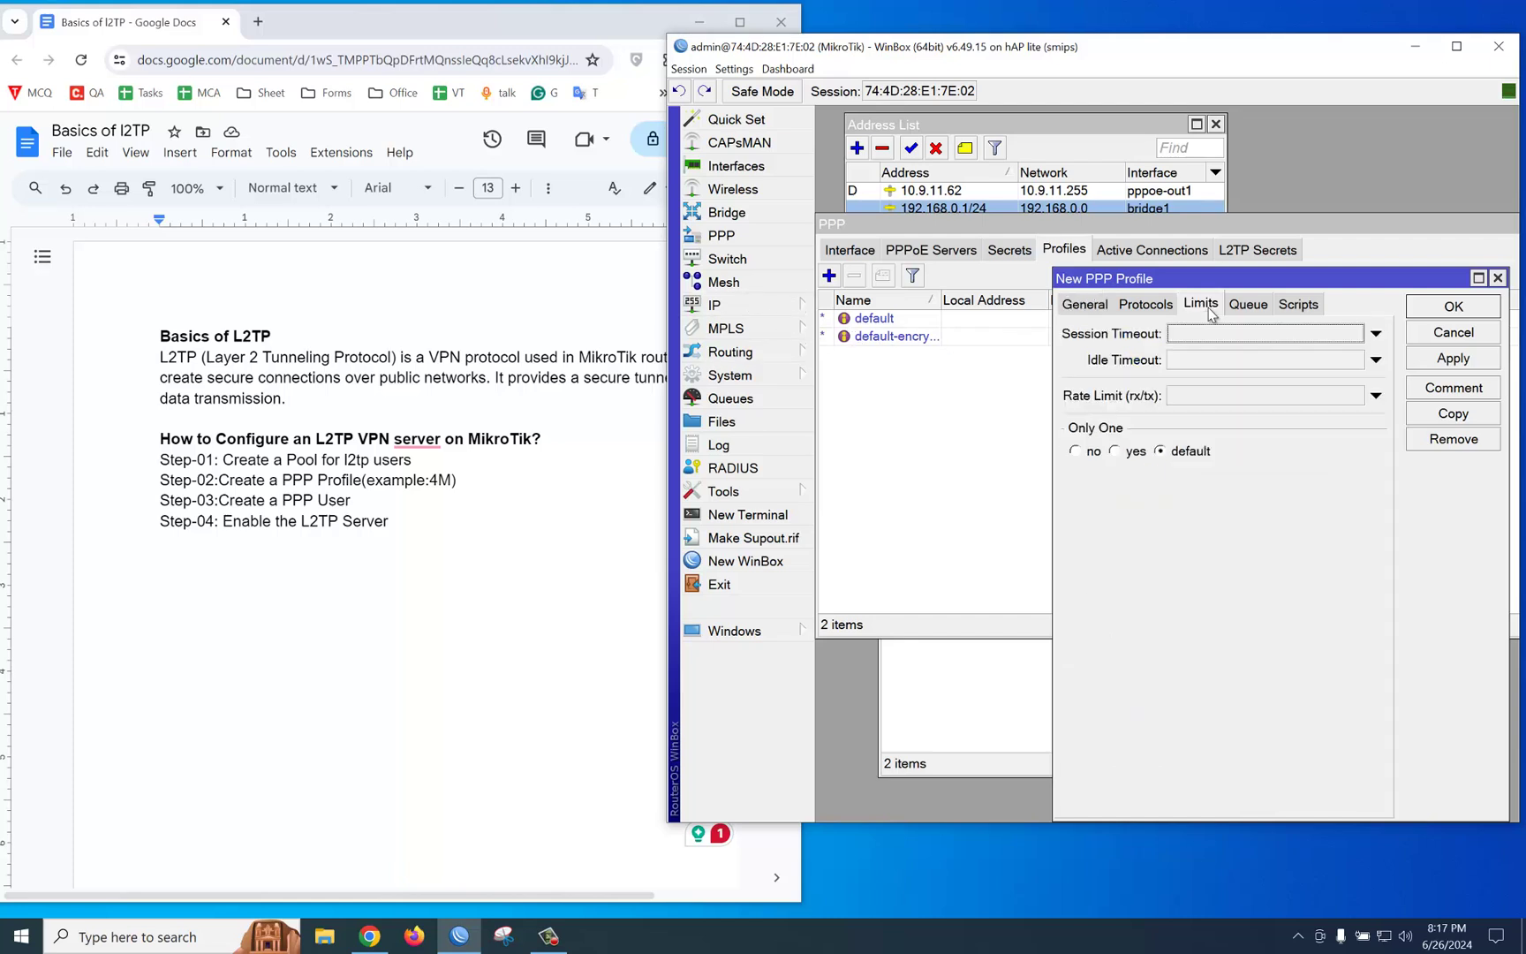
pyautogui.click(1192, 395)
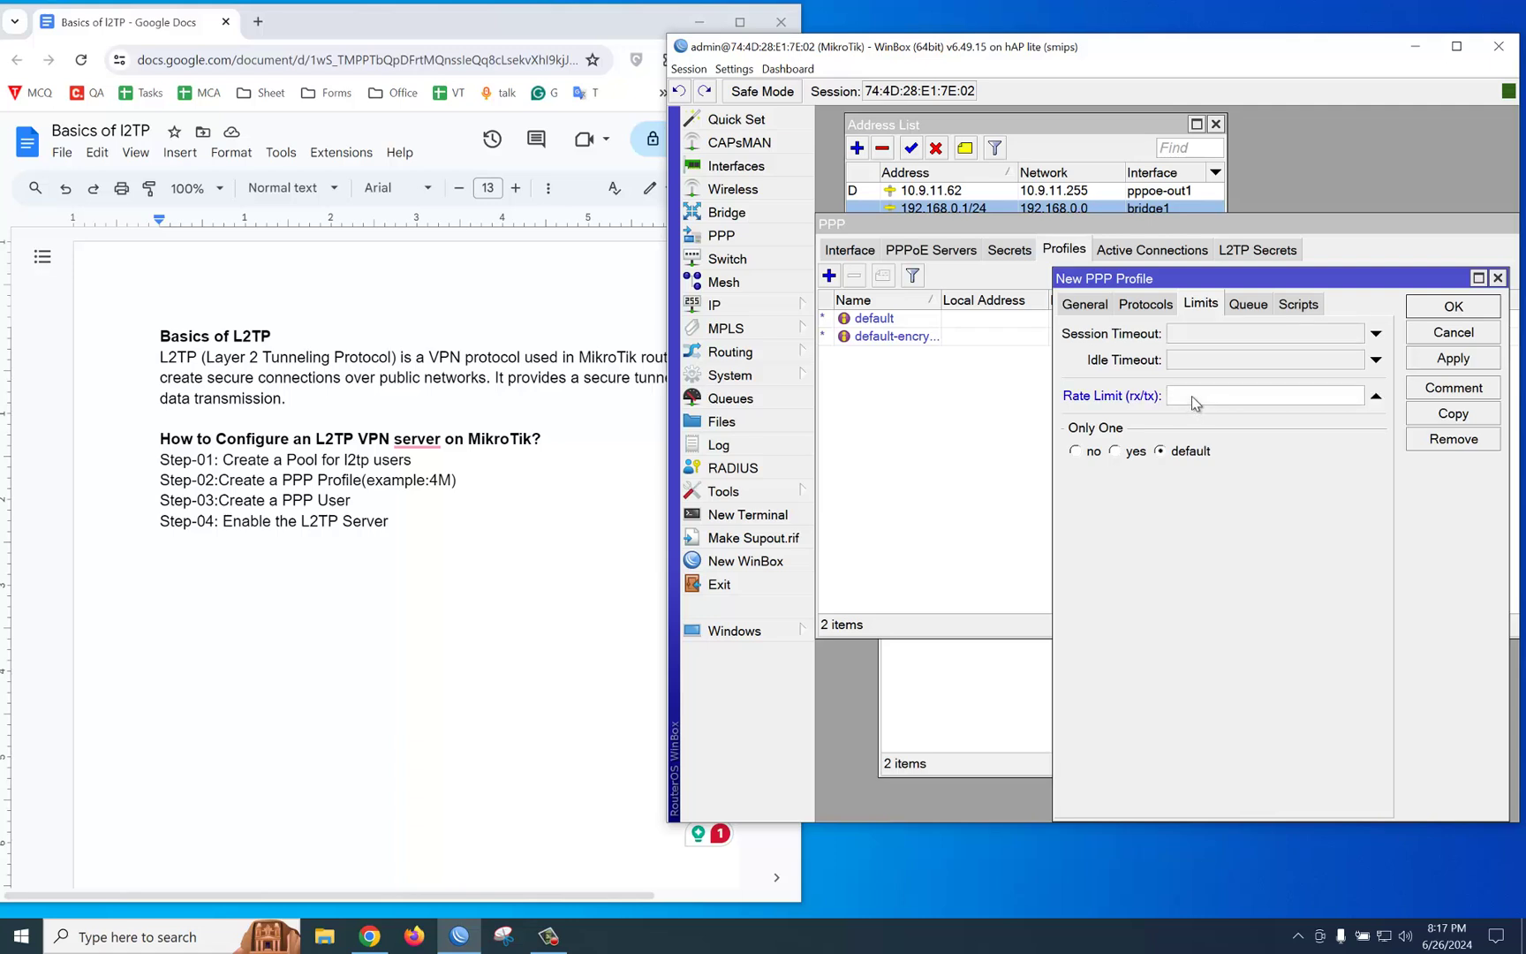
pyautogui.write('4M/4M')
pyautogui.click(1461, 311)
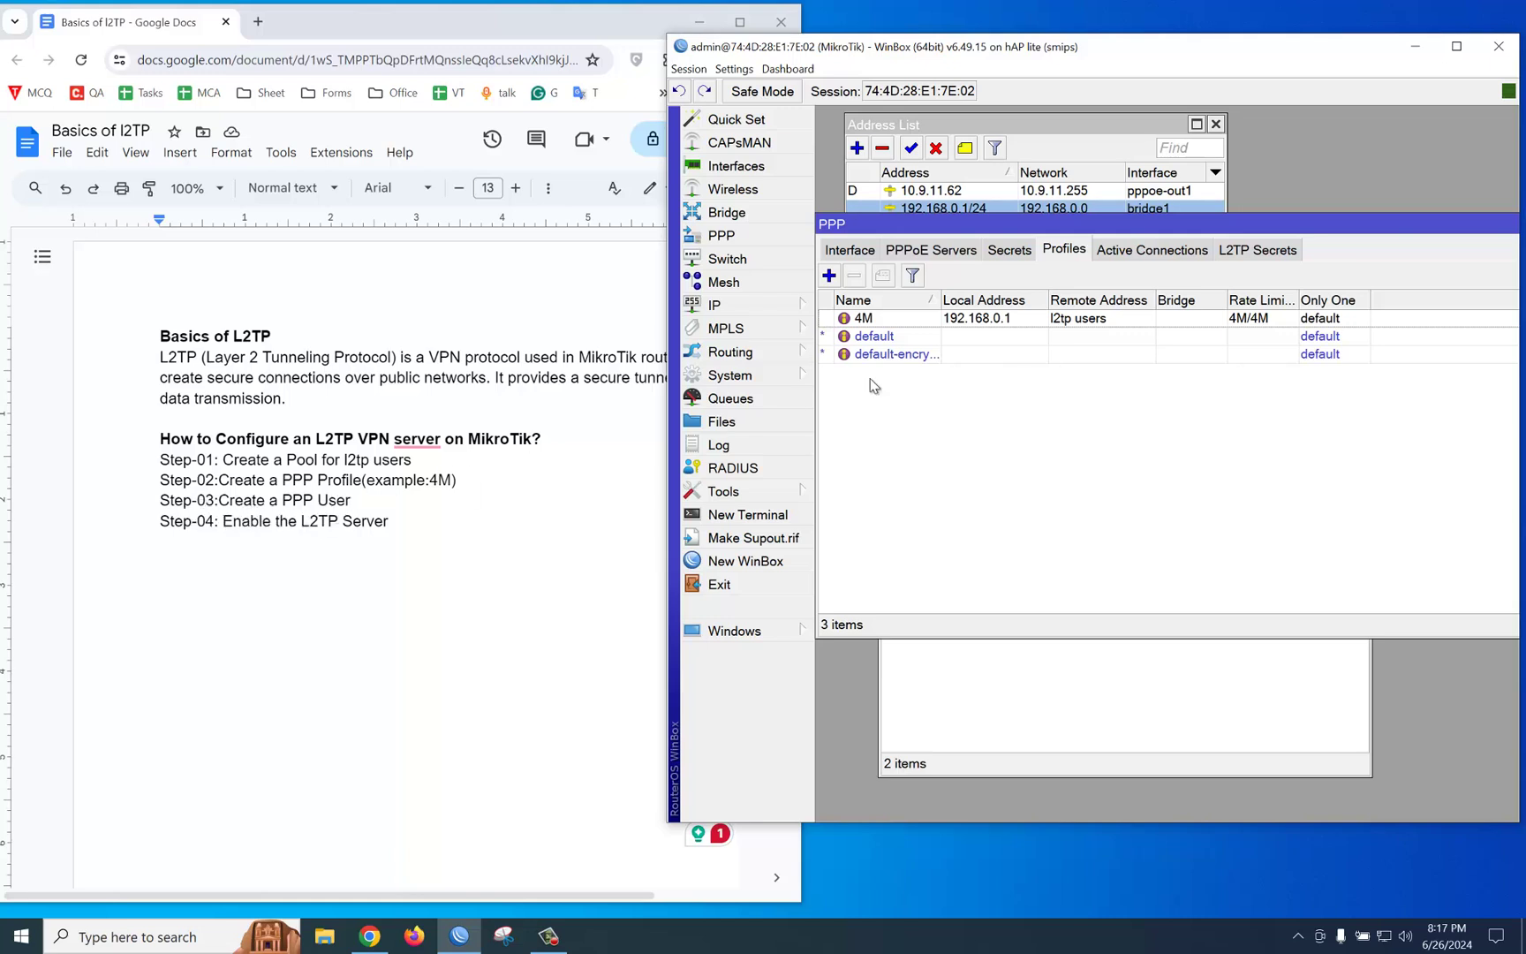
# Step: Add a new PPP secret, entering the VPN user's name and password
pyautogui.click(1009, 251)
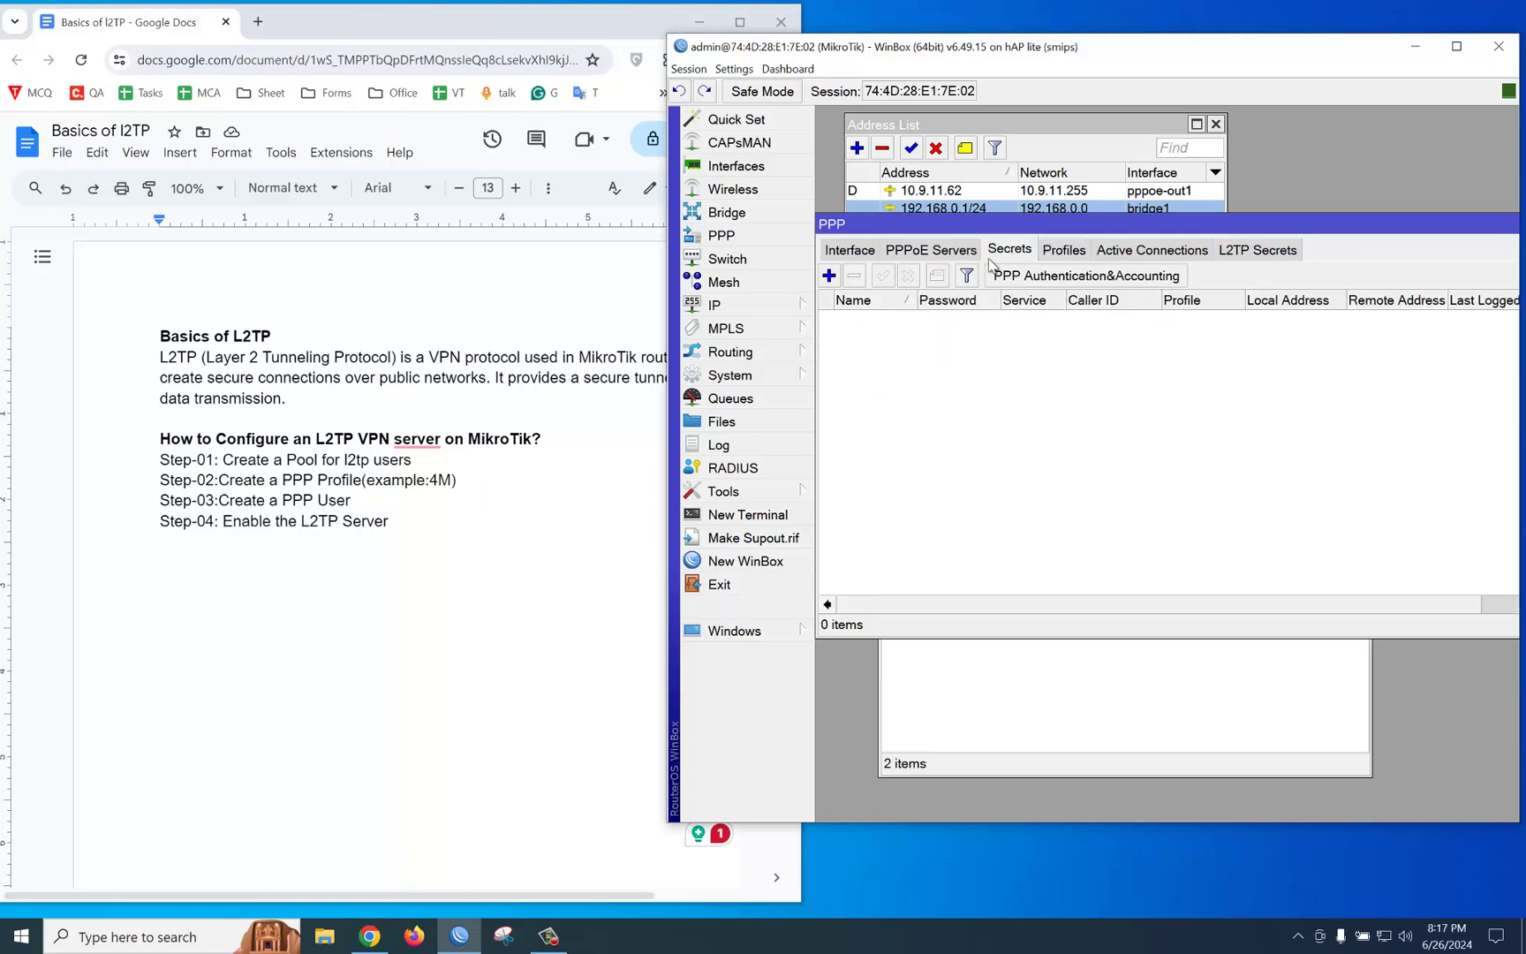
pyautogui.click(828, 276)
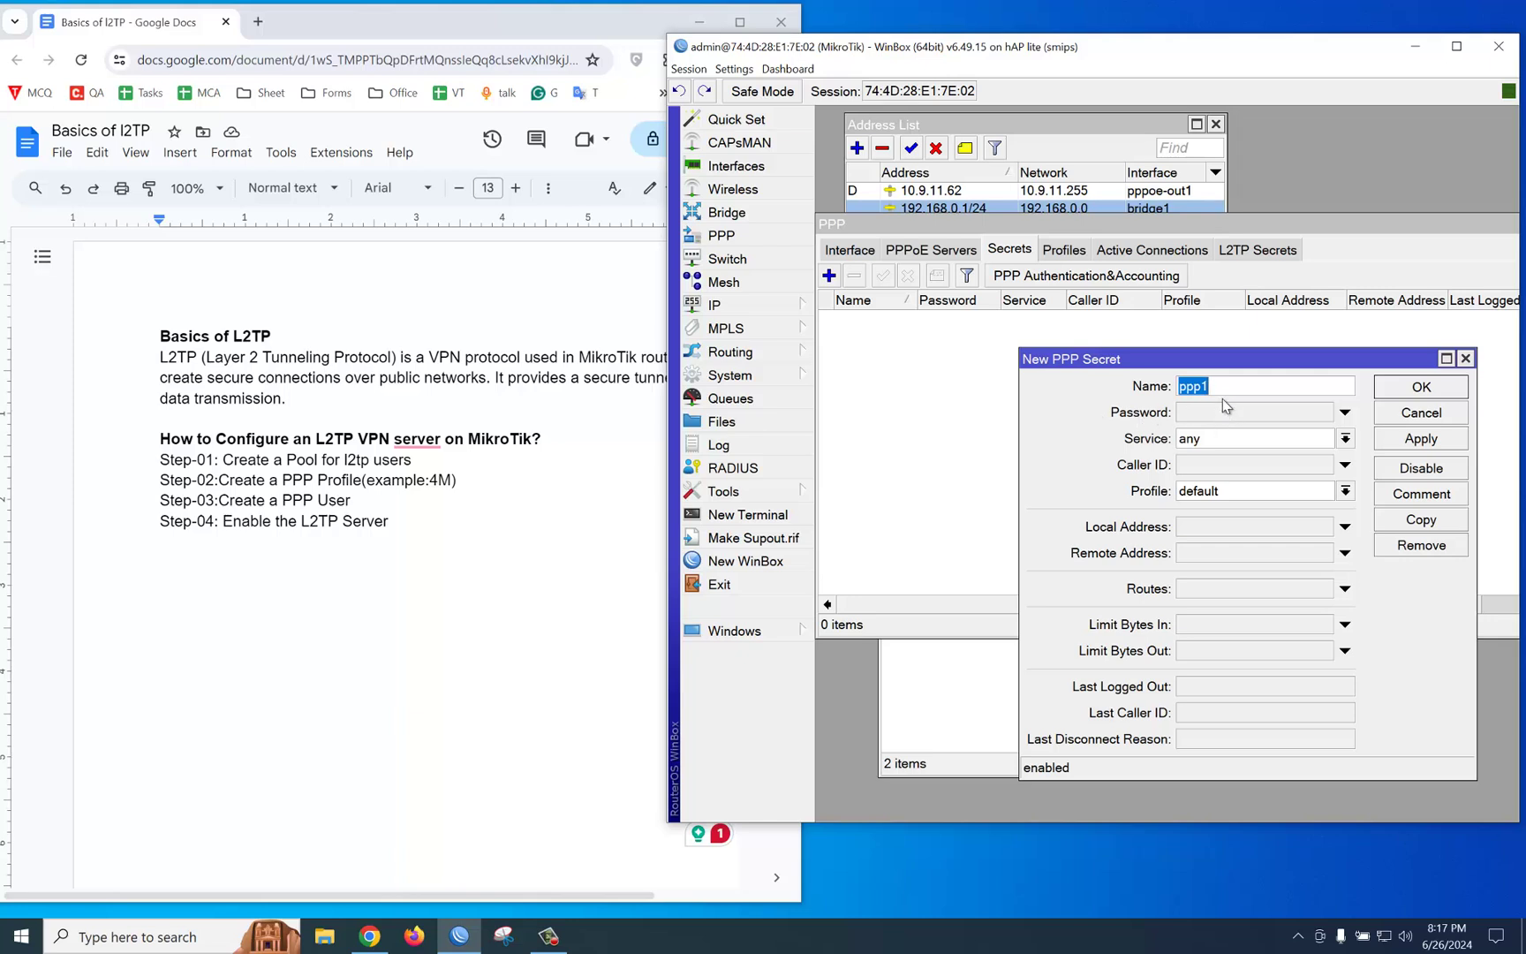
pyautogui.write('titas')
pyautogui.click(1221, 414)
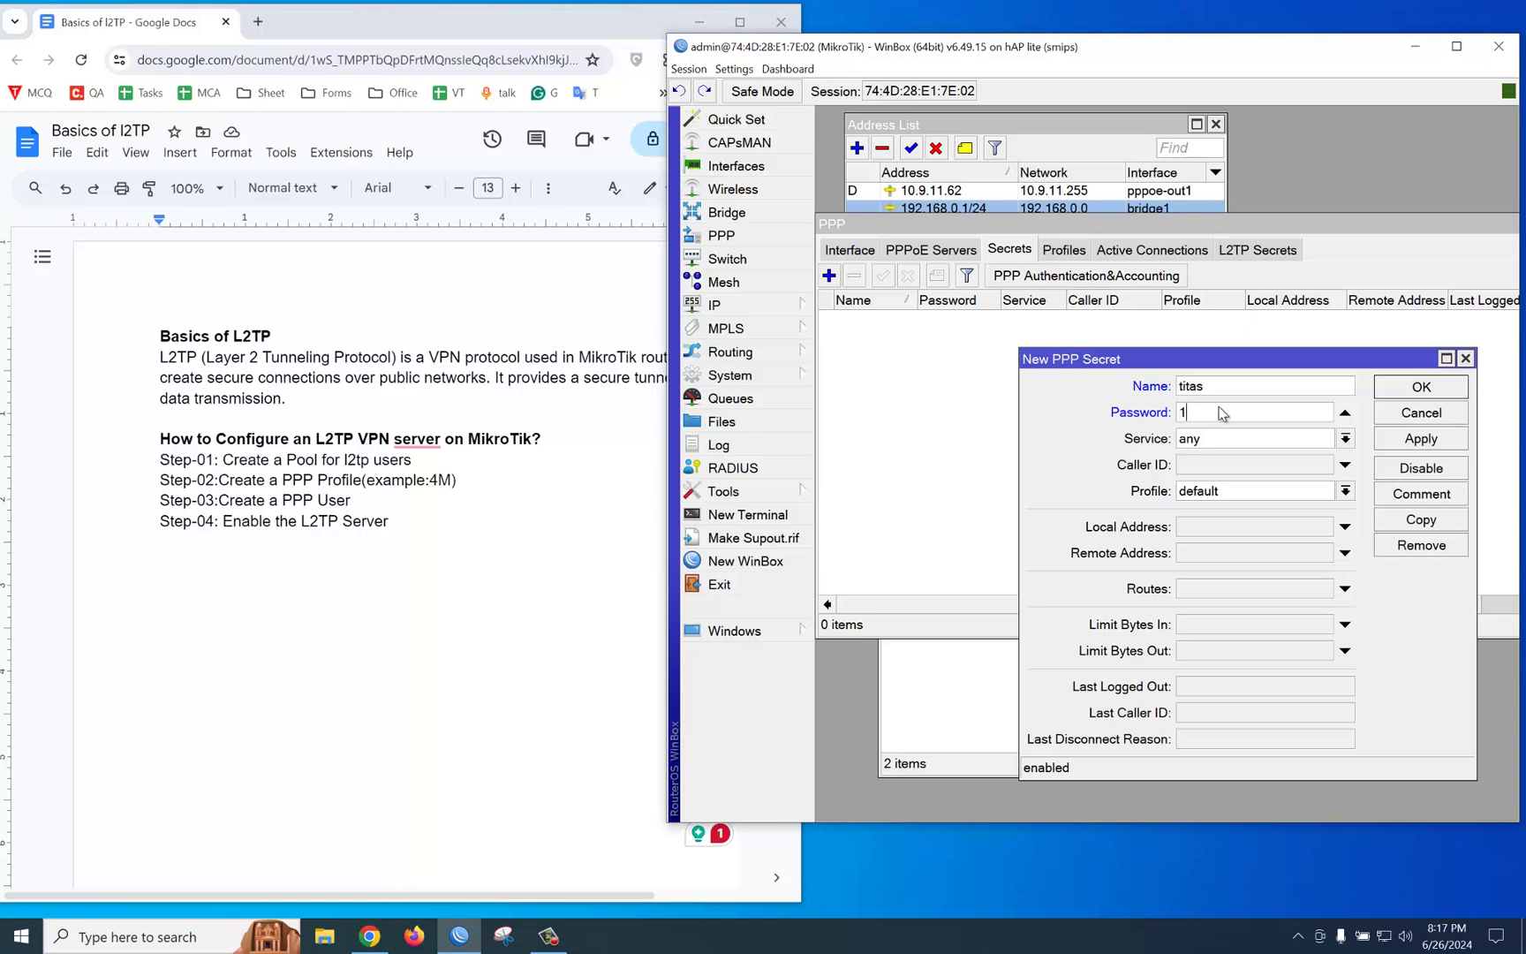
pyautogui.write('123')
# Step: Set the secret to service l2tp, profile 4M, local 192.168.0.1 and remote 192.168.0.15, then save
pyautogui.click(1228, 439)
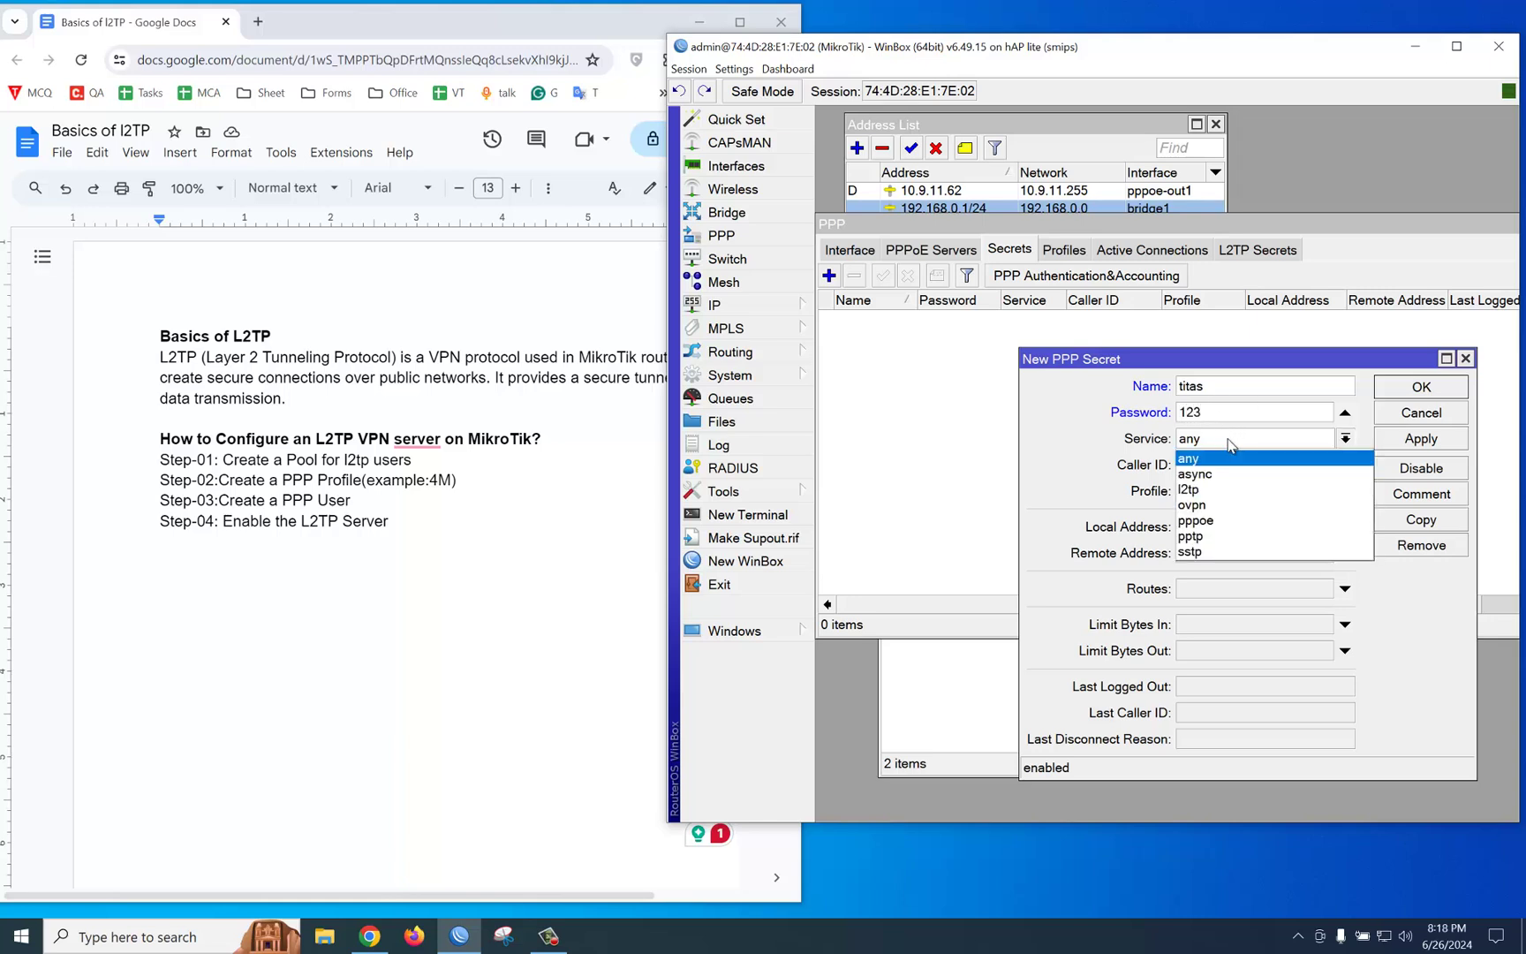
pyautogui.click(1212, 489)
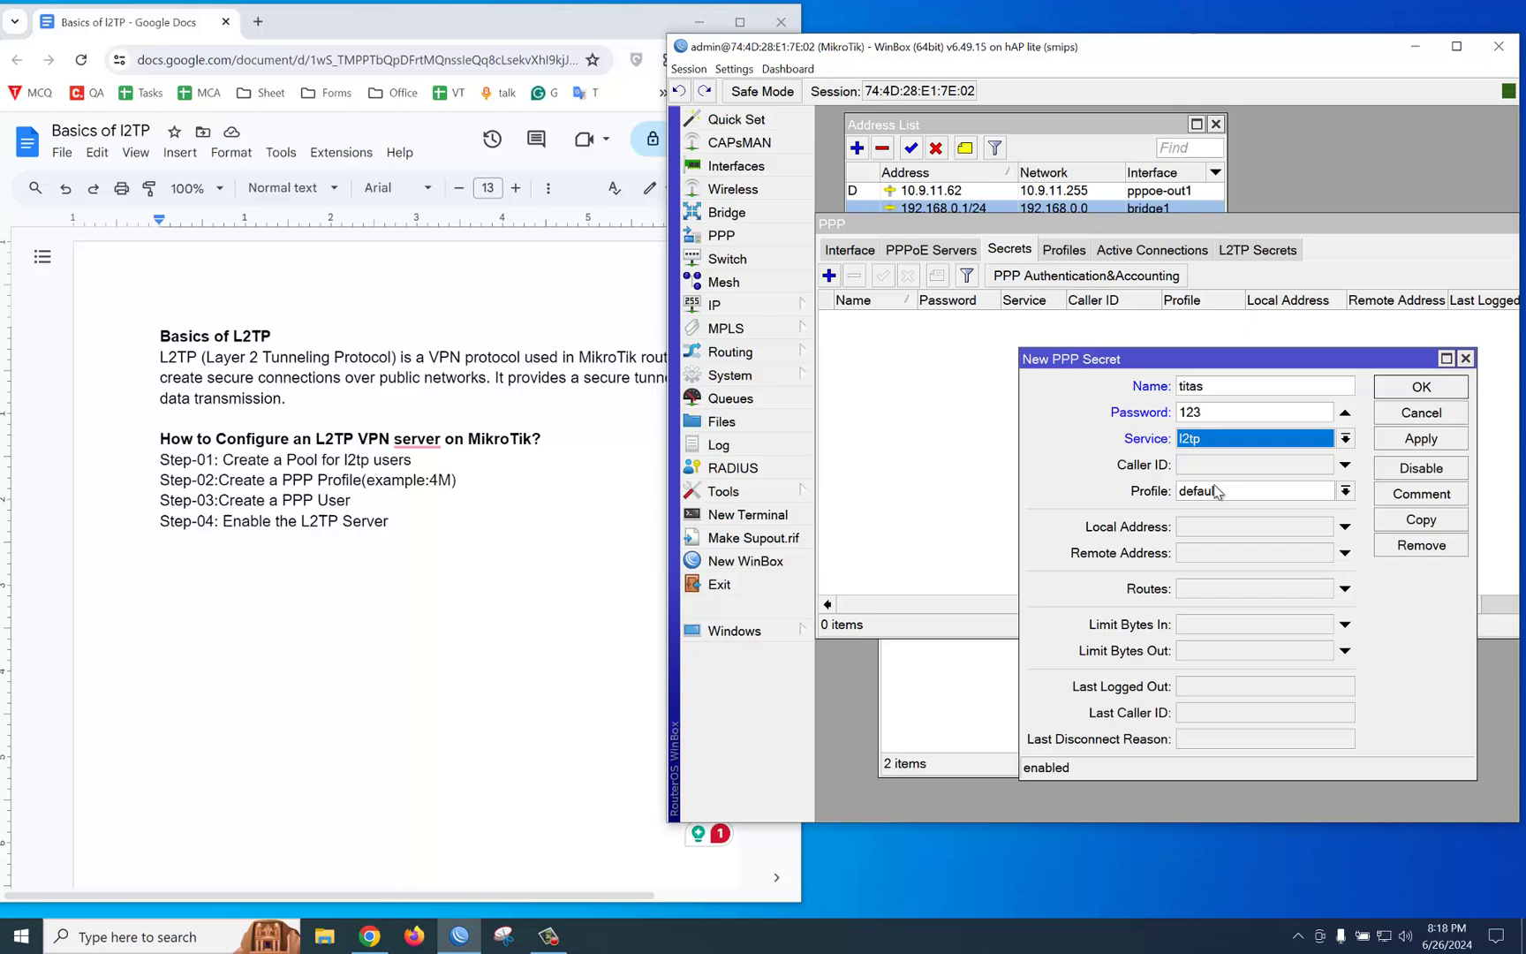
pyautogui.click(1215, 491)
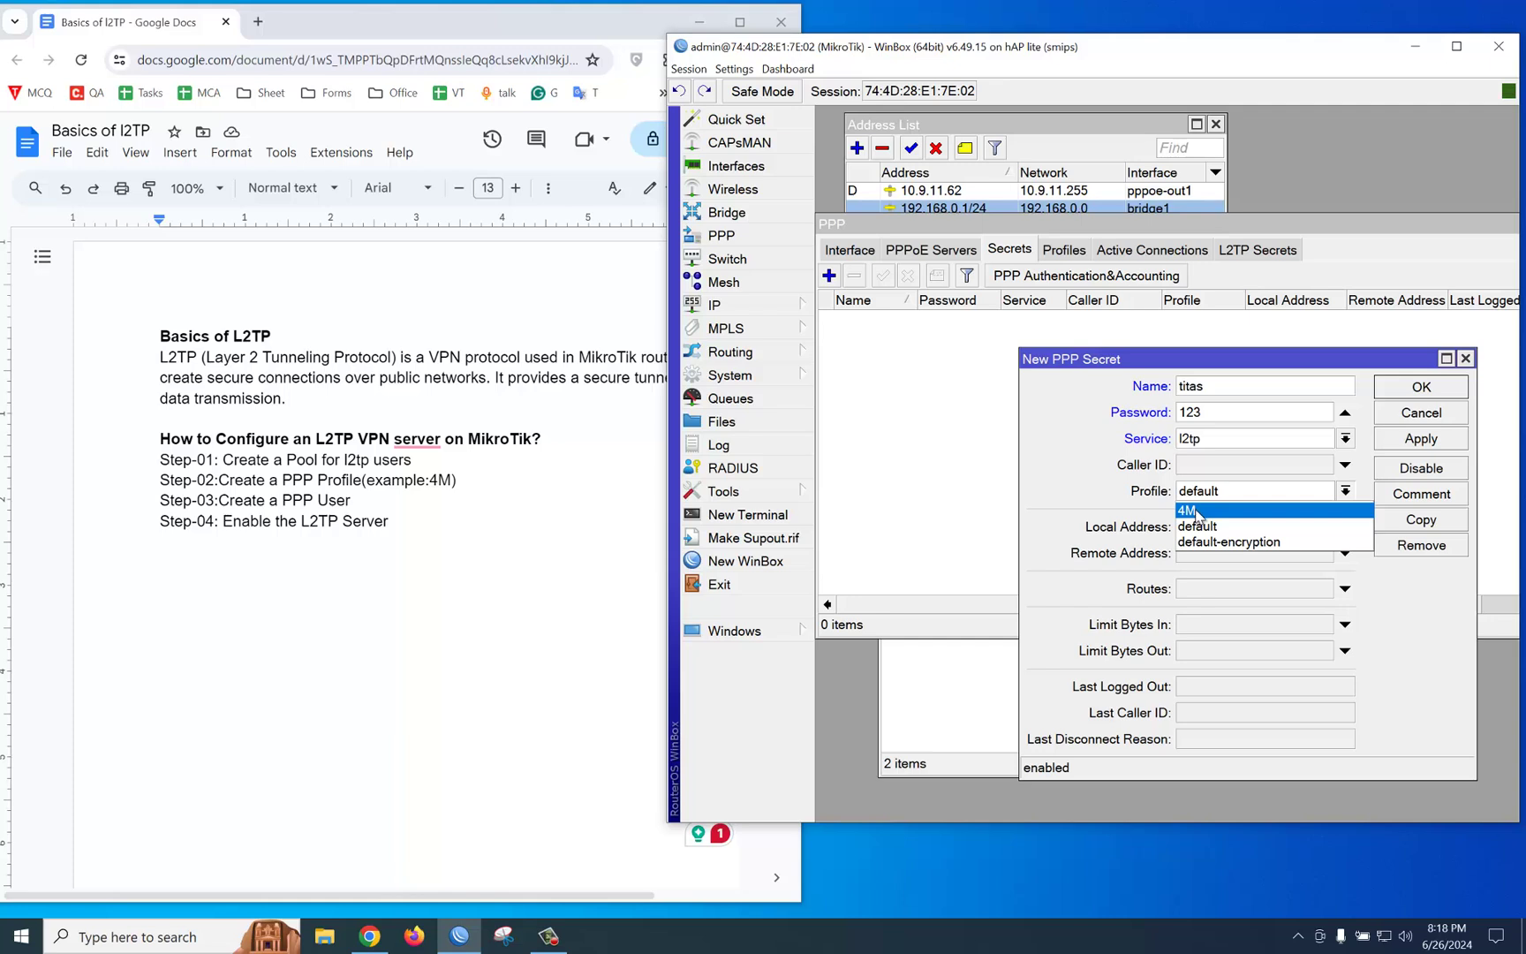
pyautogui.click(1198, 512)
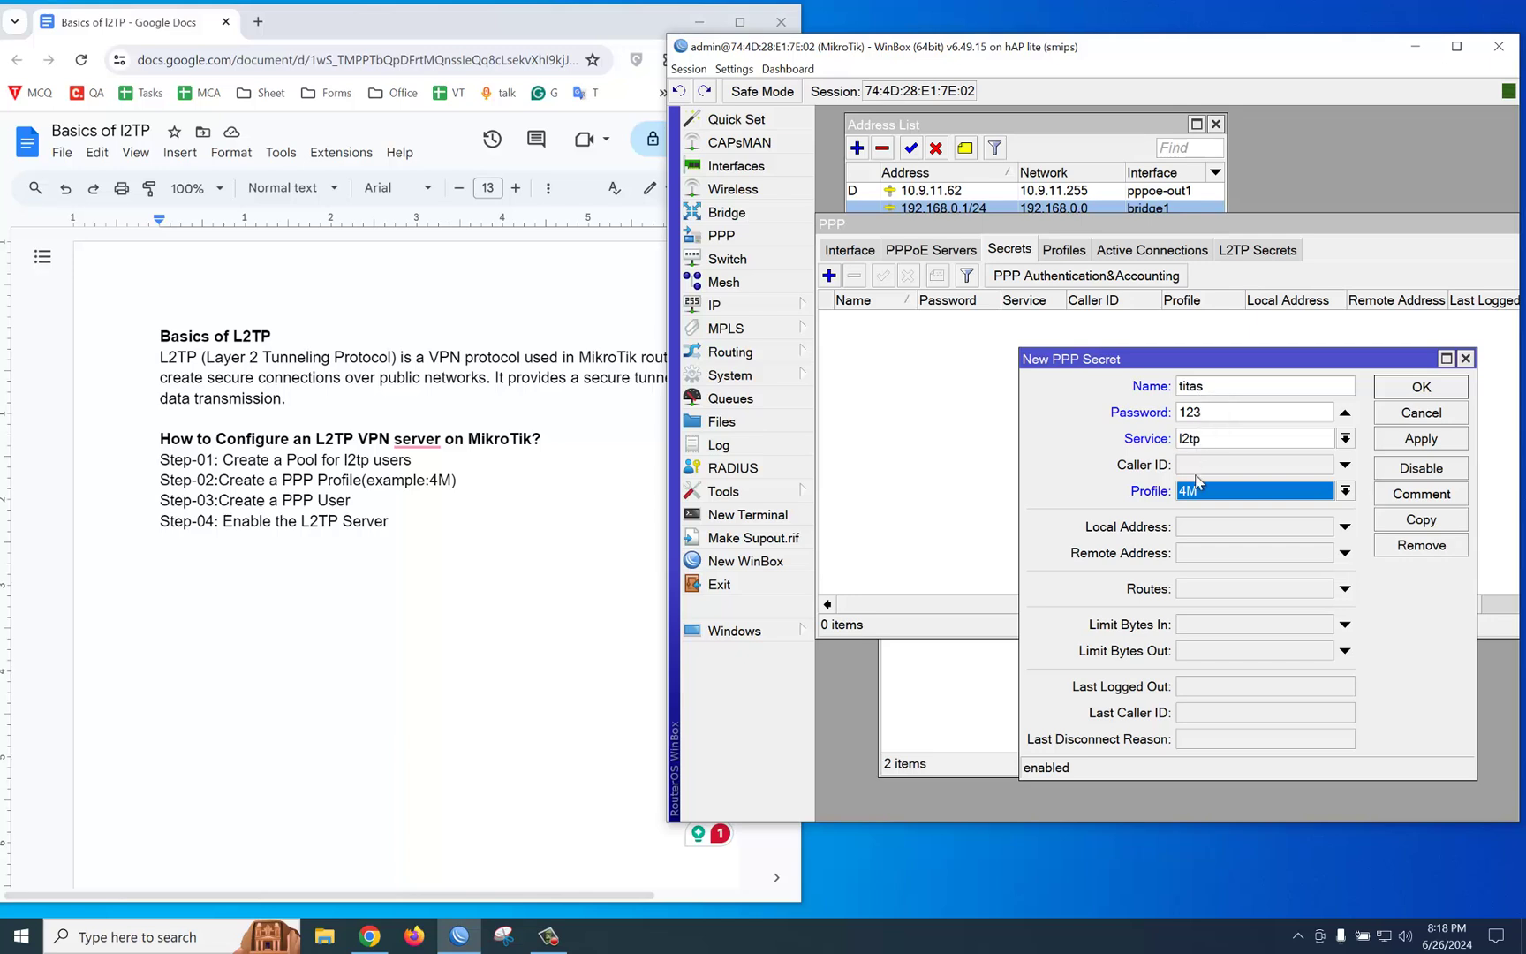
pyautogui.click(1209, 522)
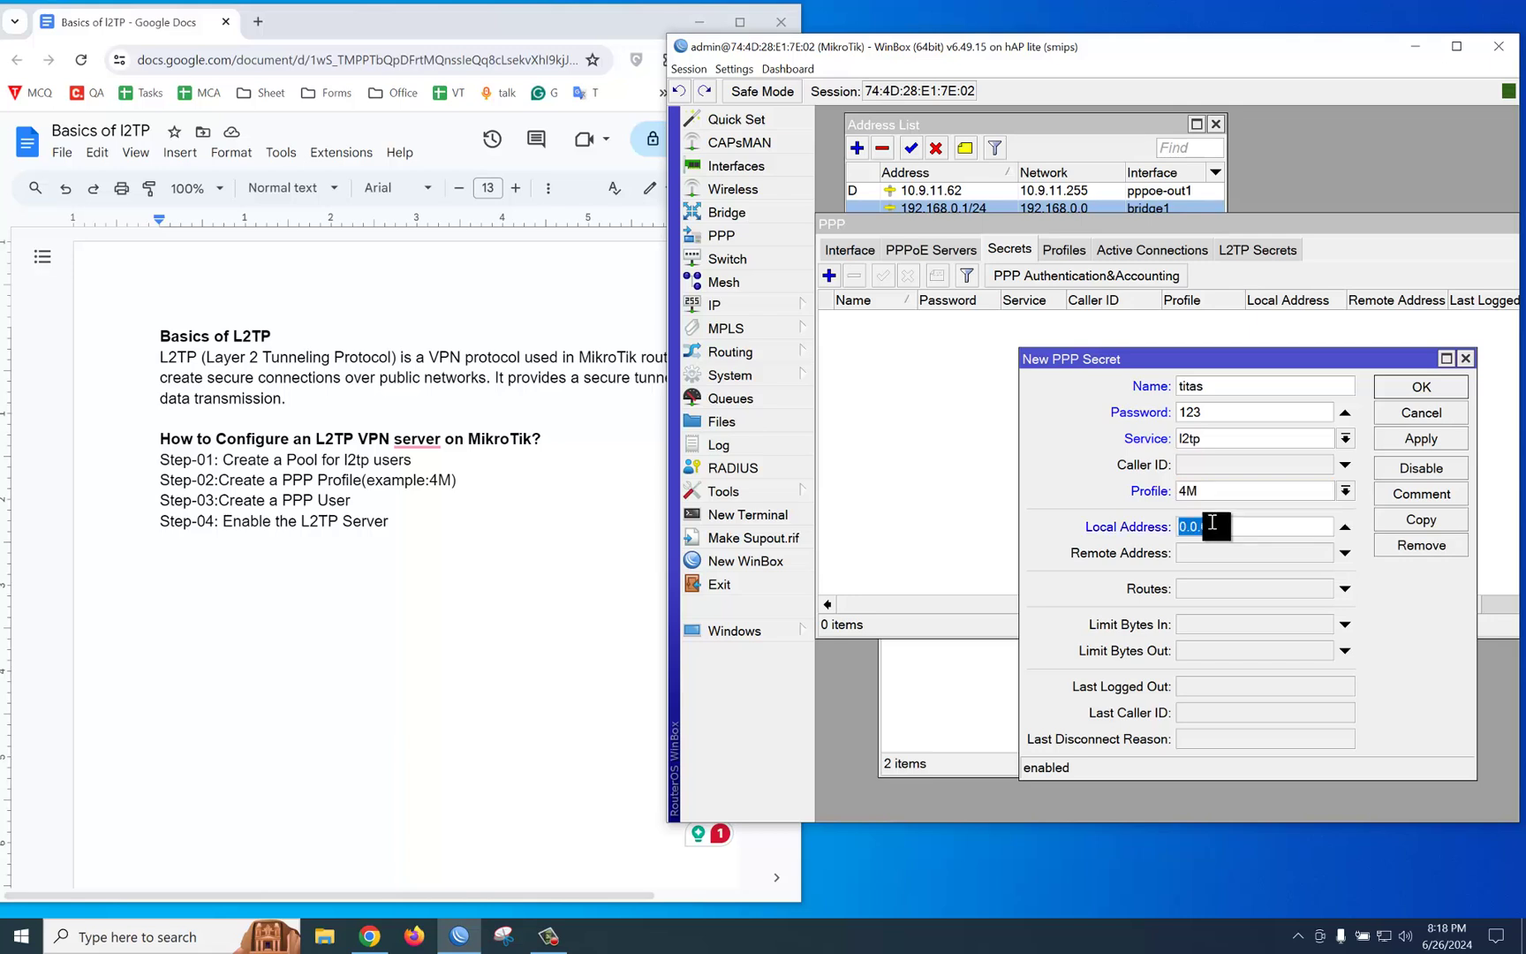
pyautogui.write('192.168.0.1')
pyautogui.click(1210, 555)
pyautogui.write('1')
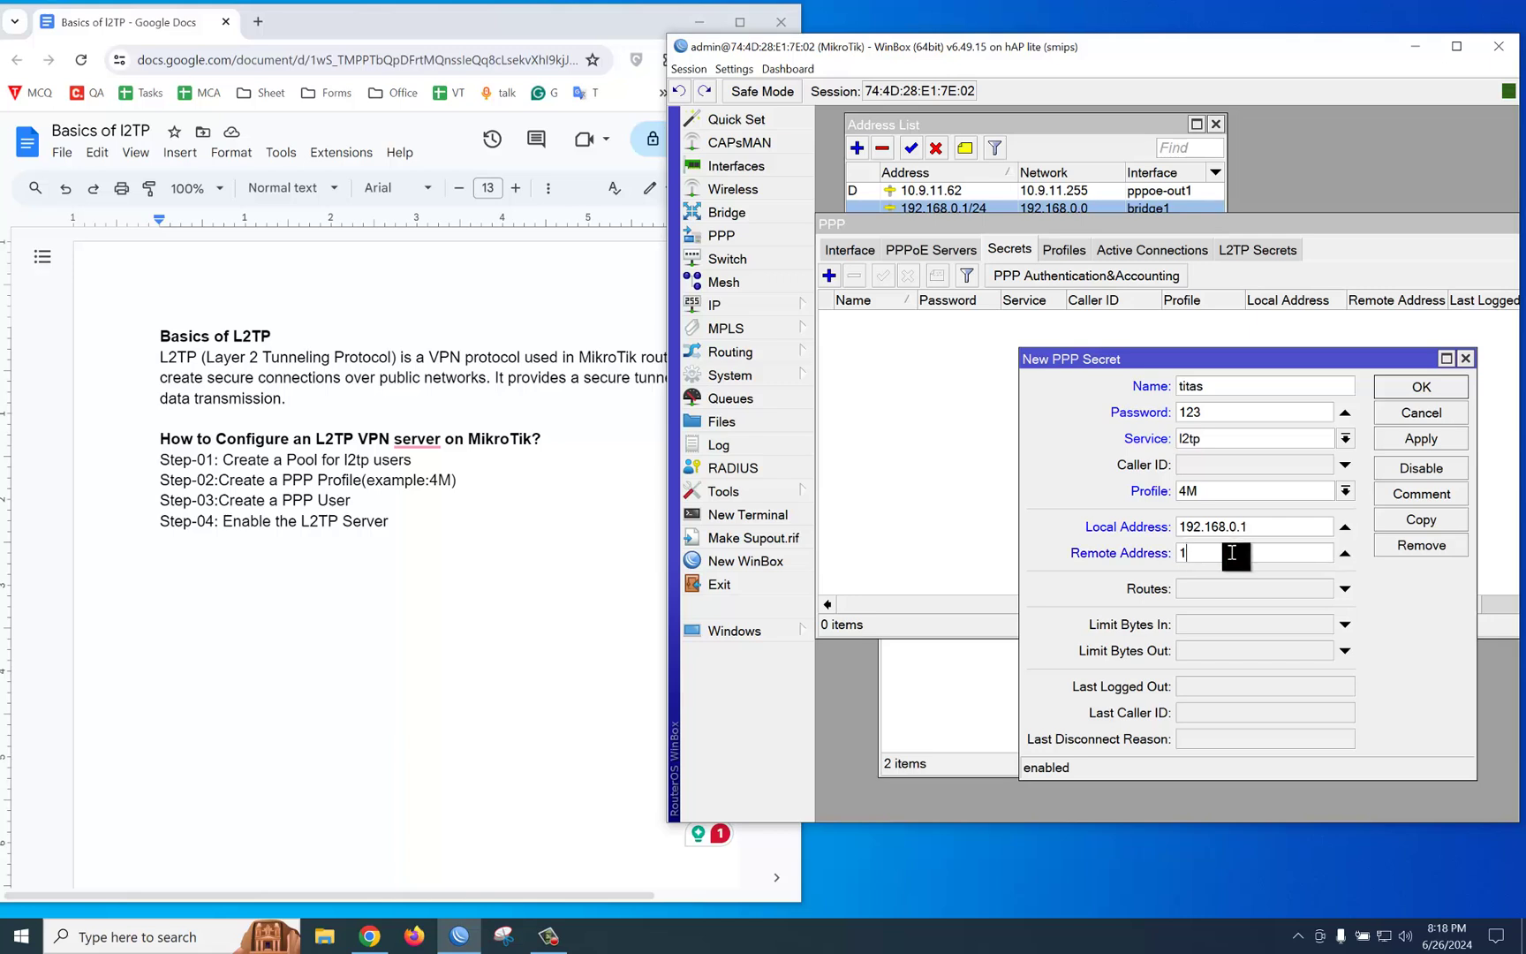
pyautogui.write('92.168.0.')
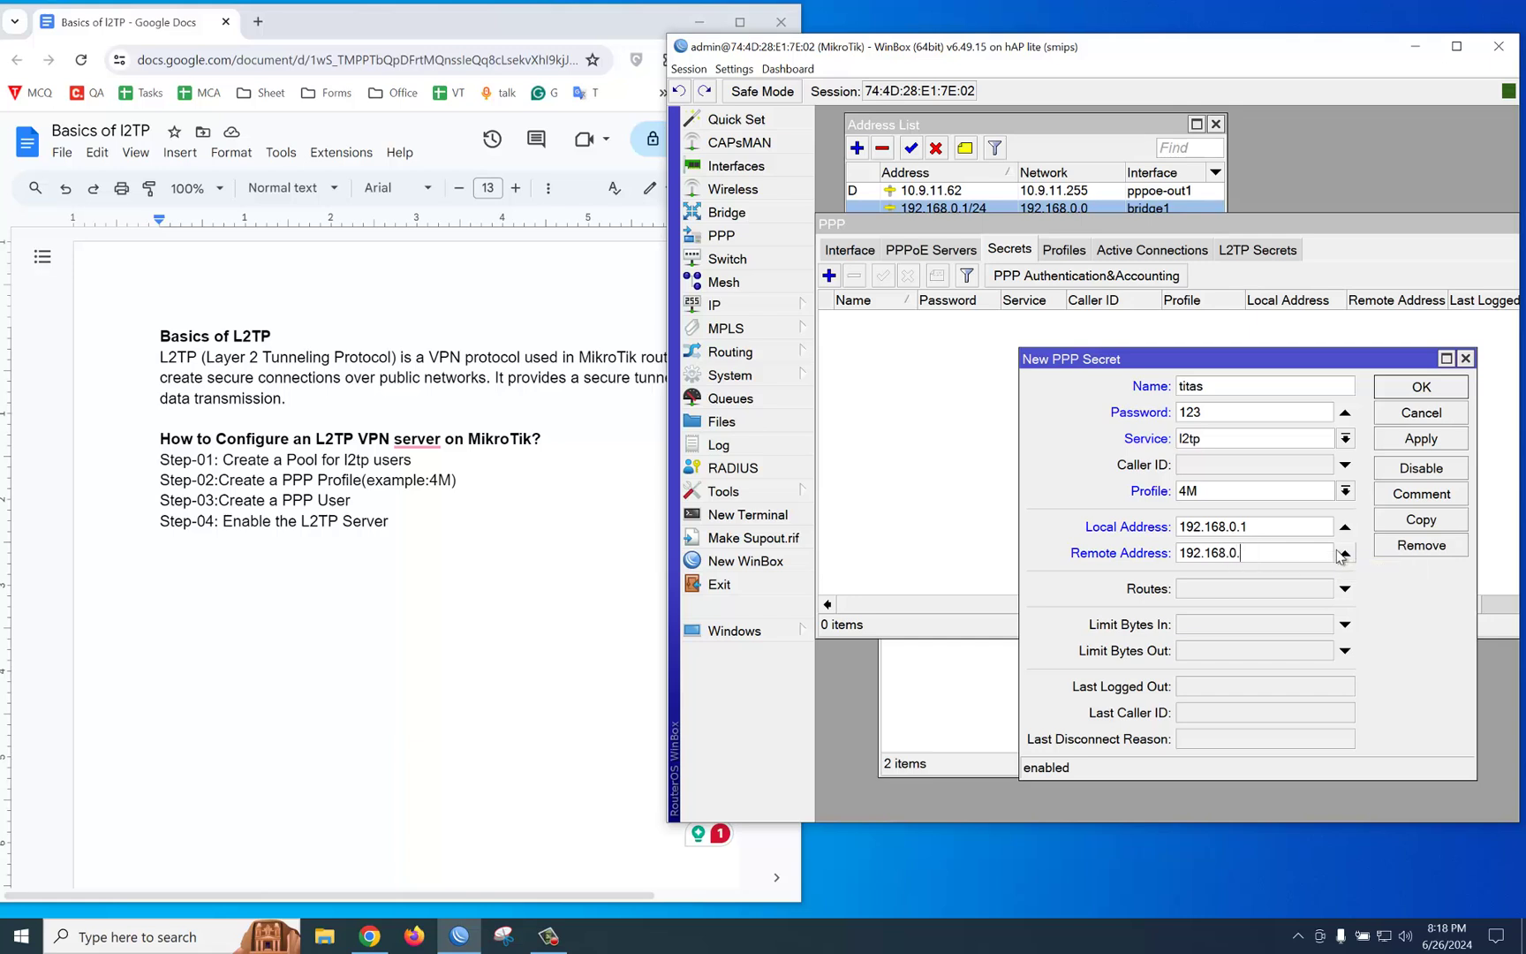
pyautogui.write('15')
pyautogui.click(1419, 439)
pyautogui.click(1421, 387)
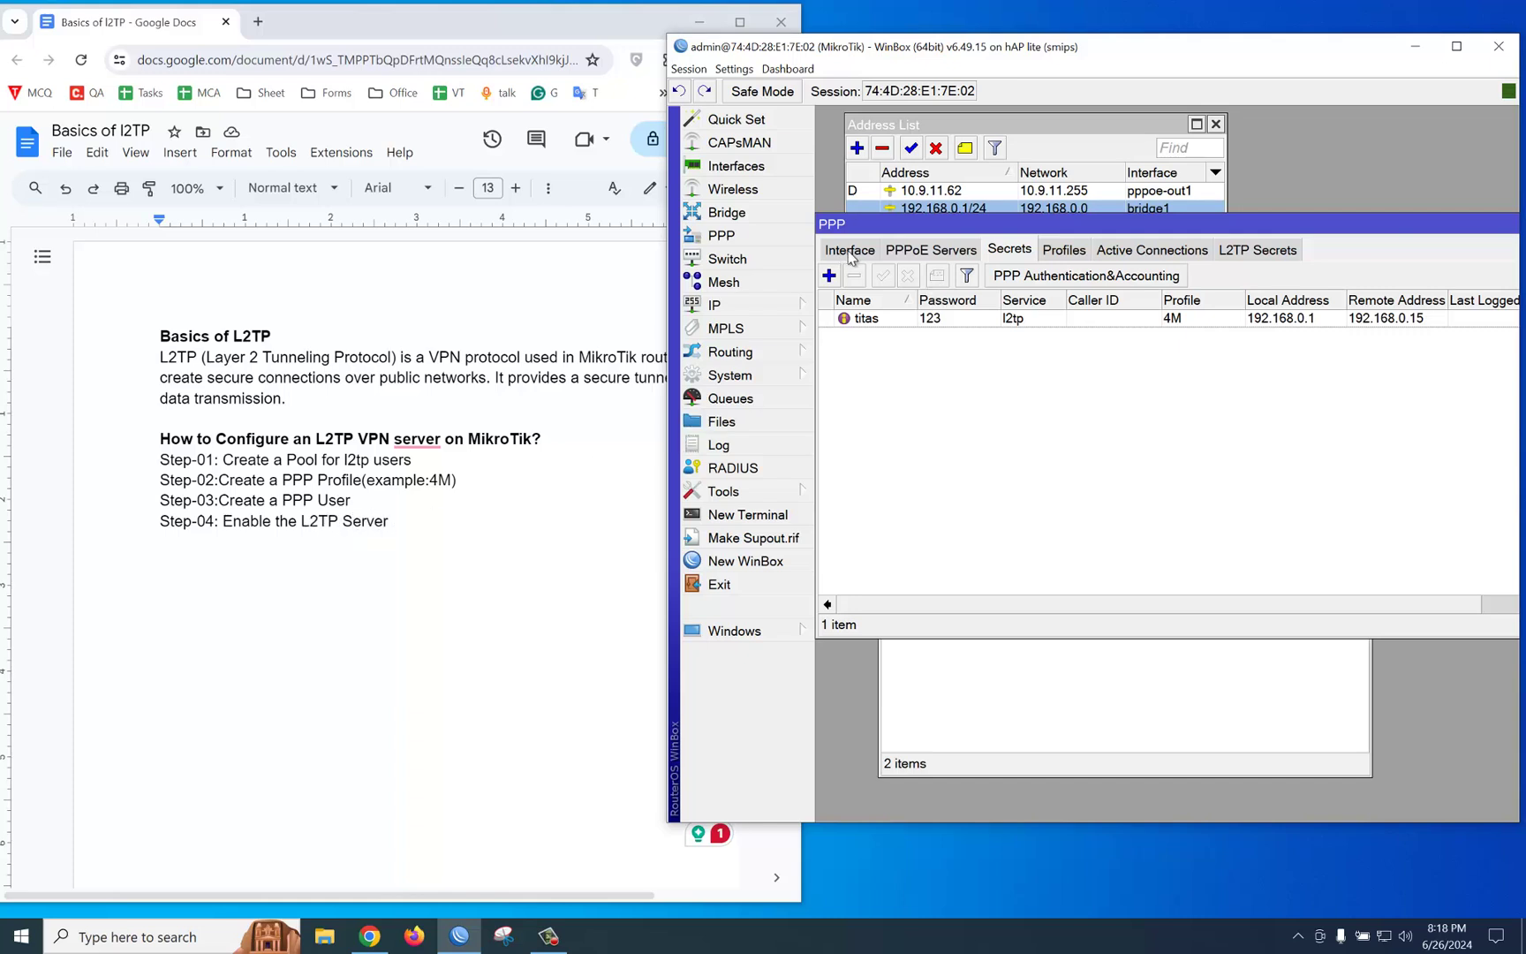
# Step: Enable the L2TP server with Use IPsec set to yes and an IPsec secret entered, then save
pyautogui.click(850, 253)
pyautogui.click(1325, 276)
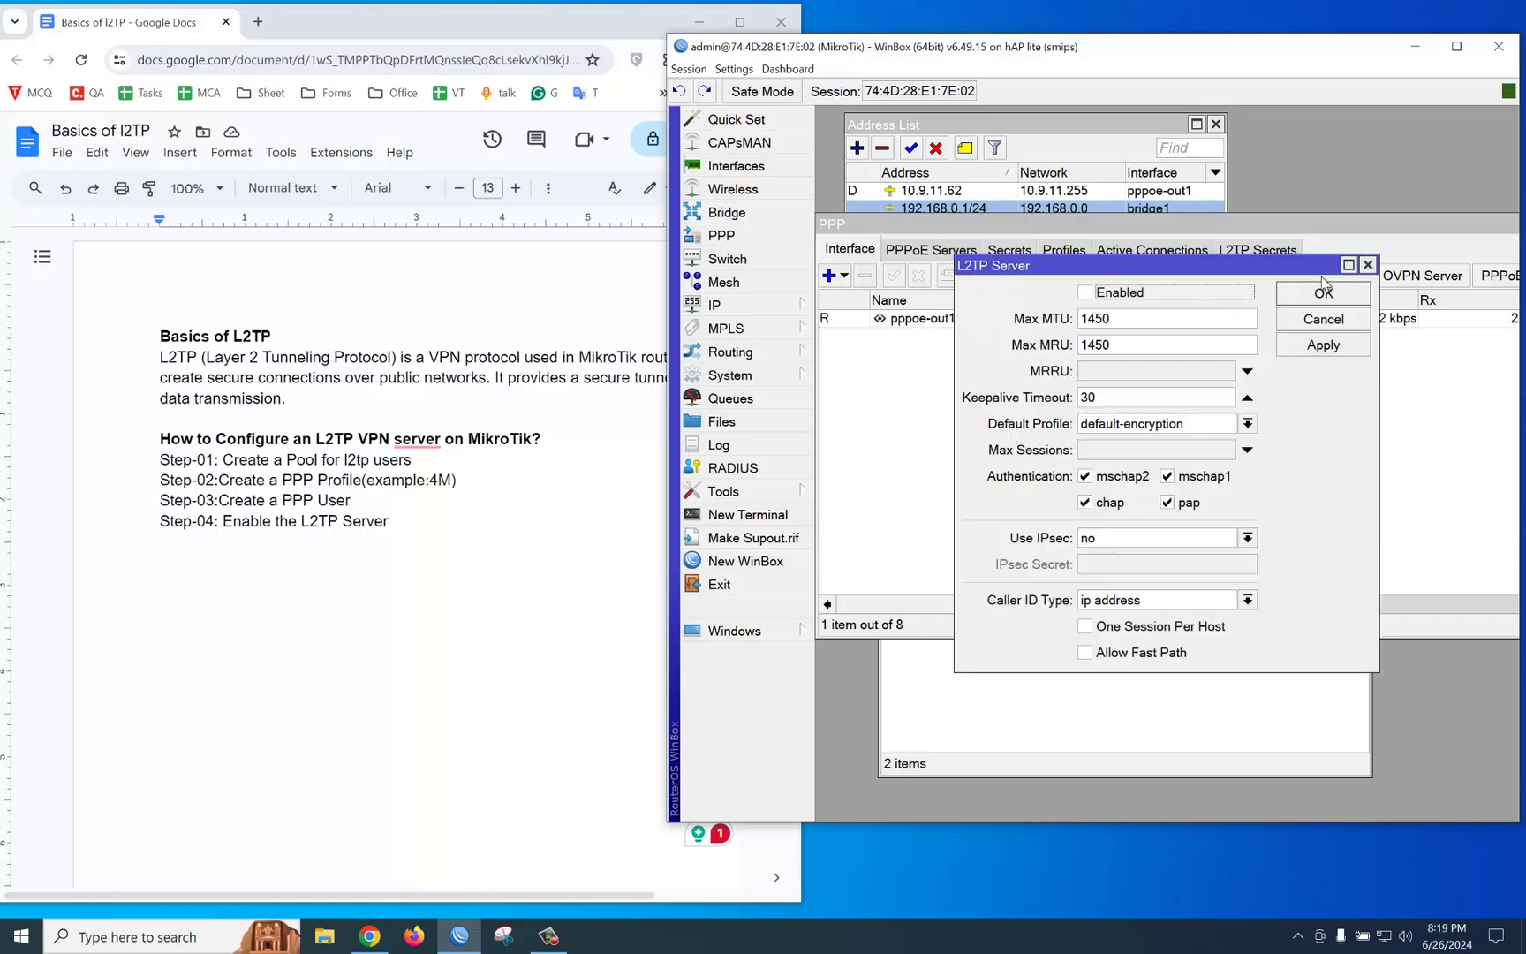
pyautogui.click(1084, 294)
pyautogui.click(1117, 541)
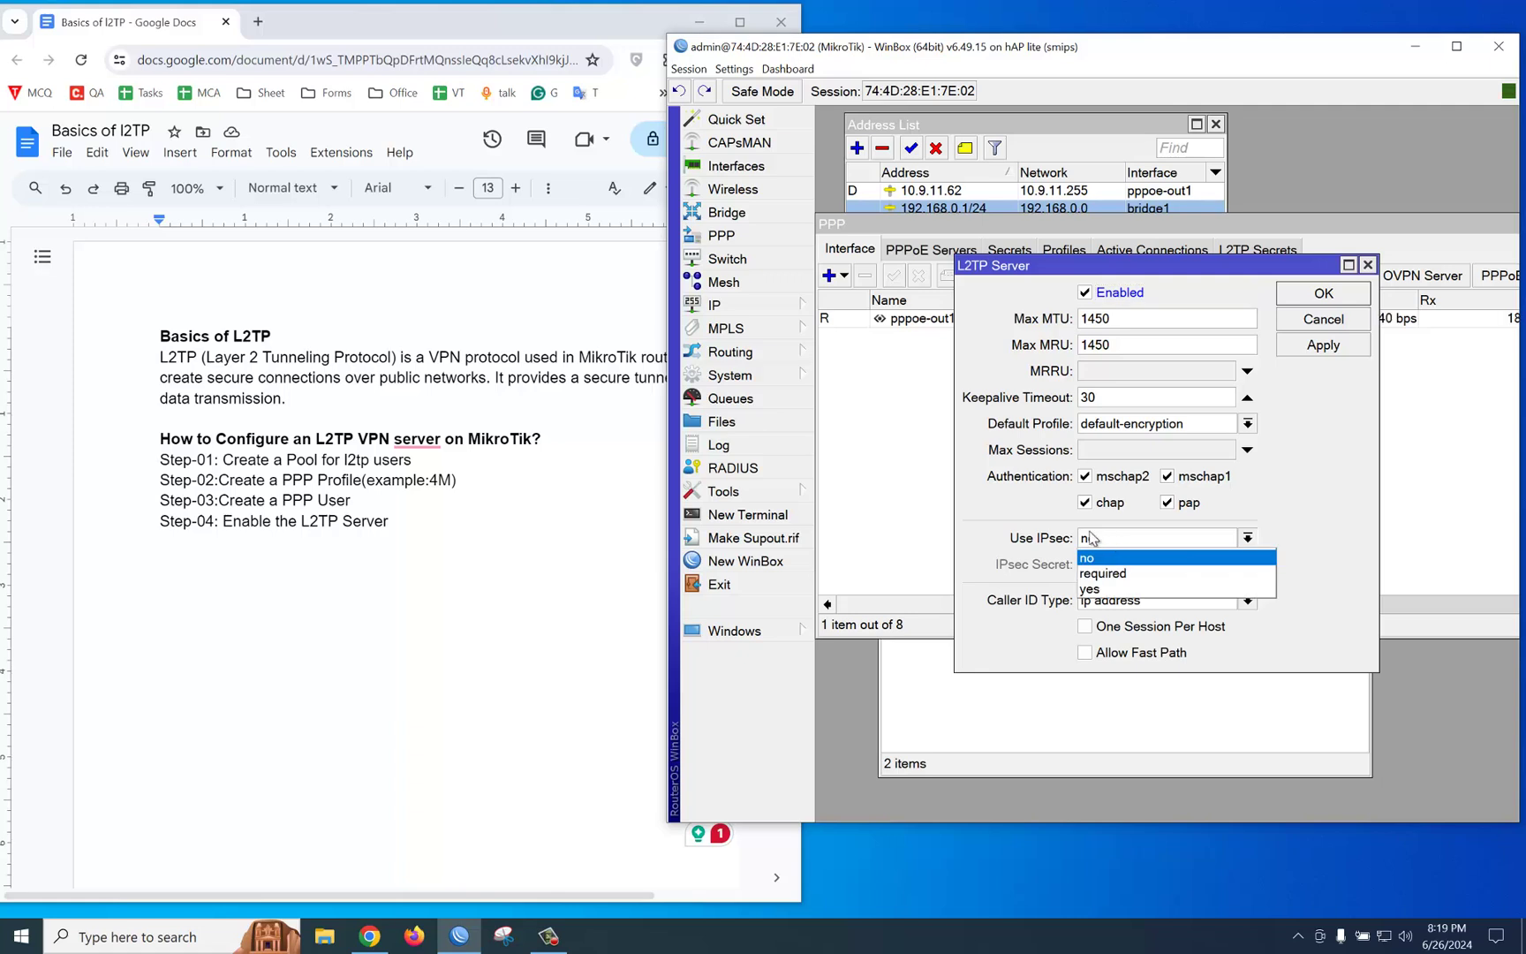
pyautogui.click(1111, 590)
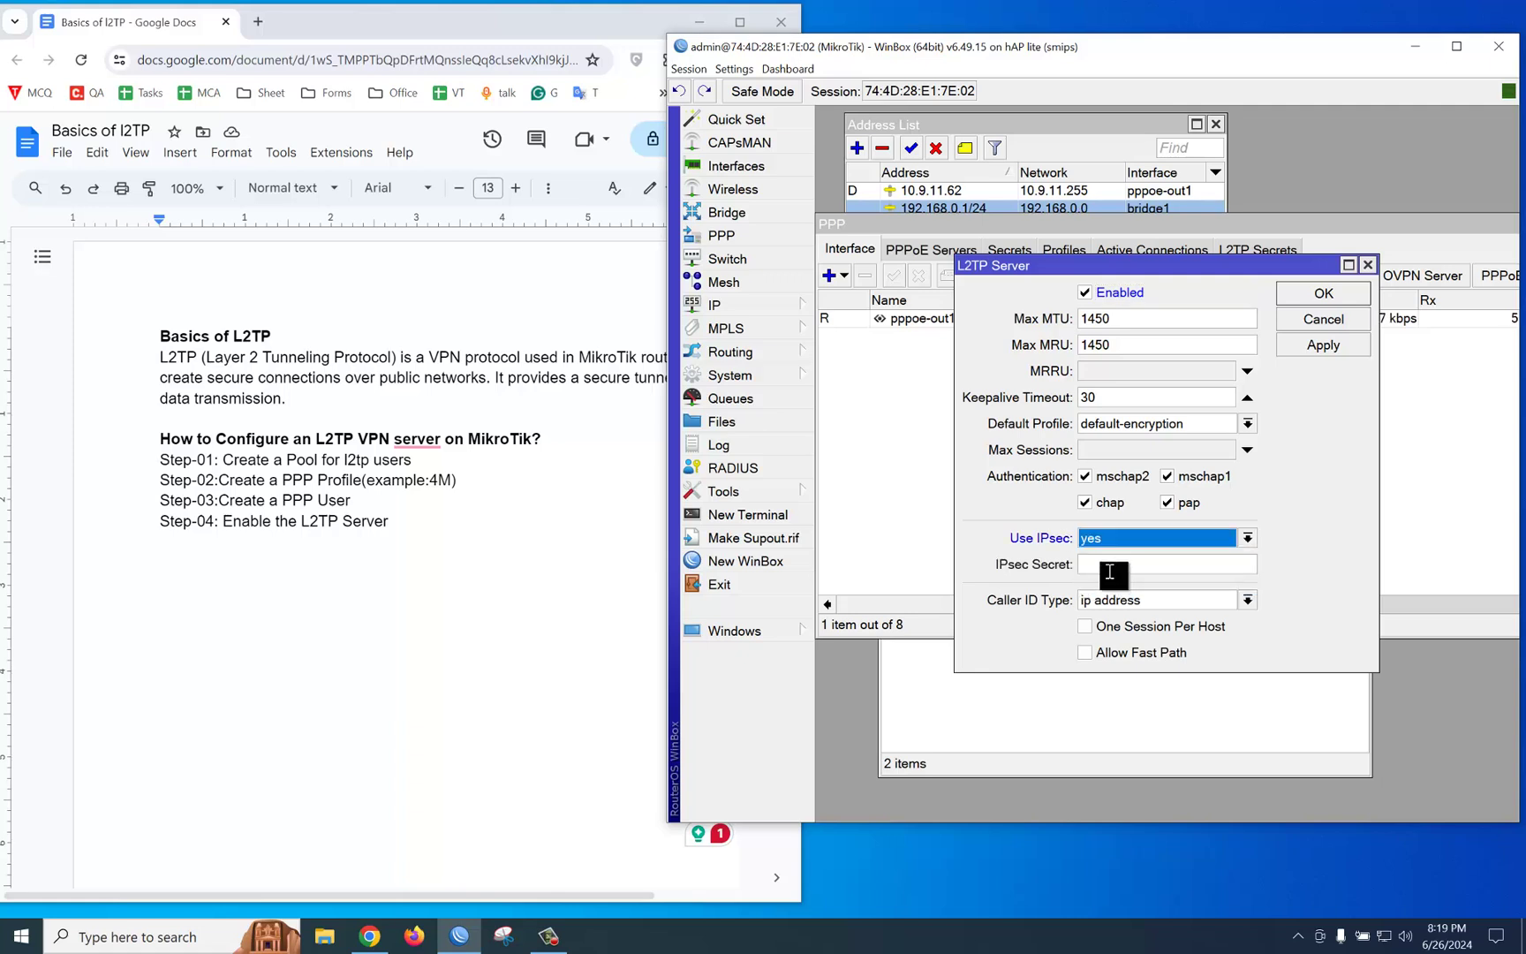
pyautogui.click(1110, 570)
pyautogui.write('6')
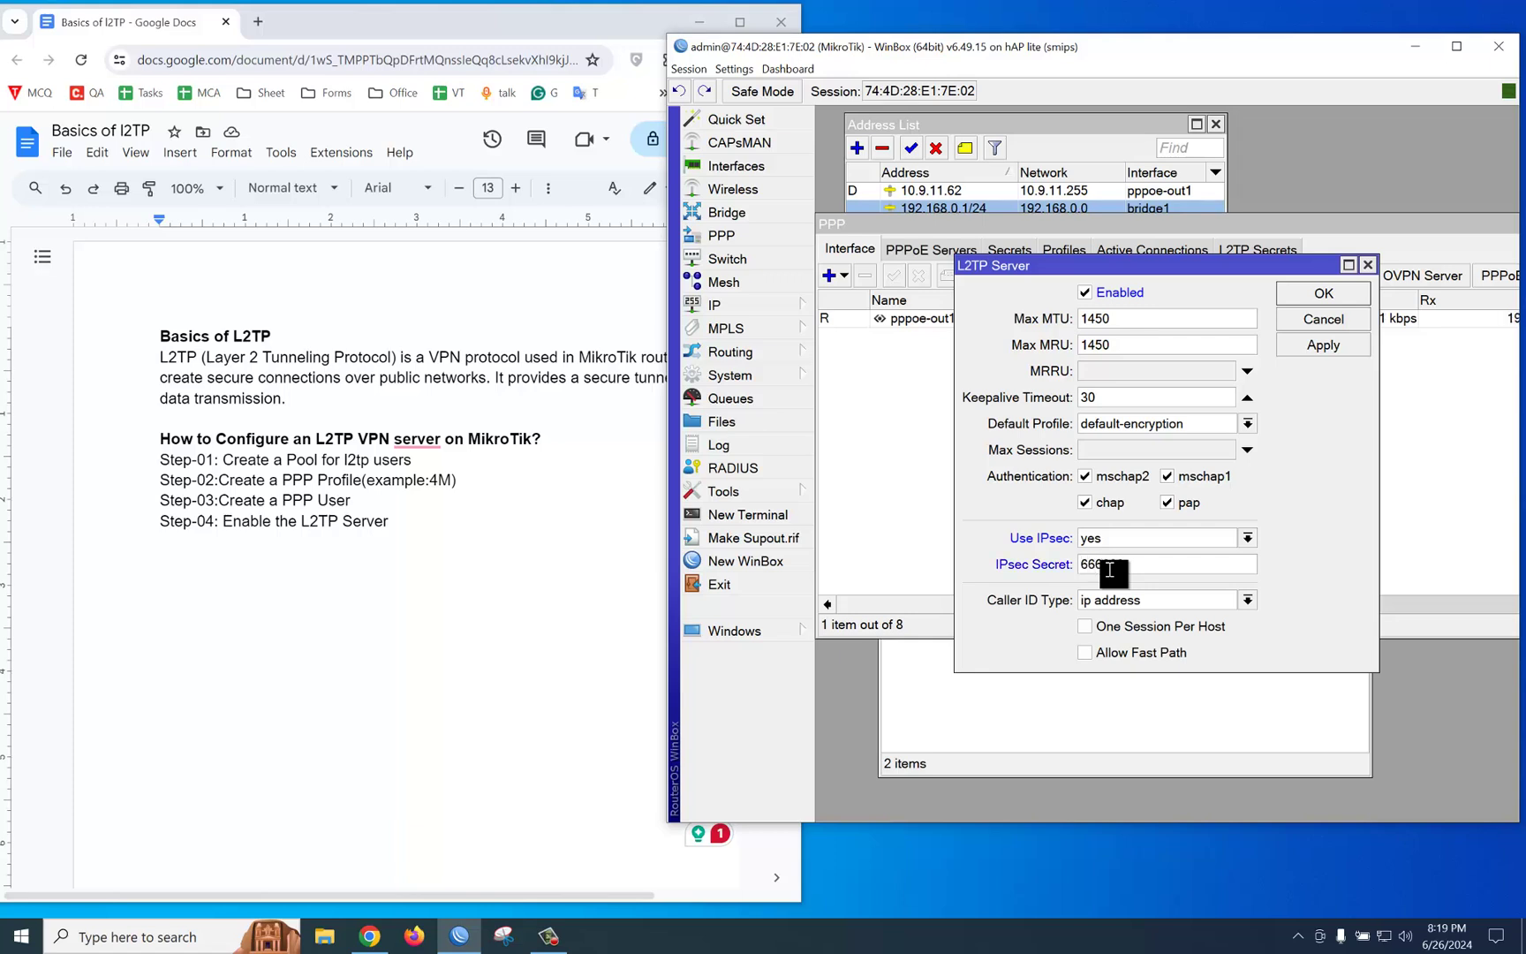
pyautogui.write('66666')
pyautogui.click(1300, 349)
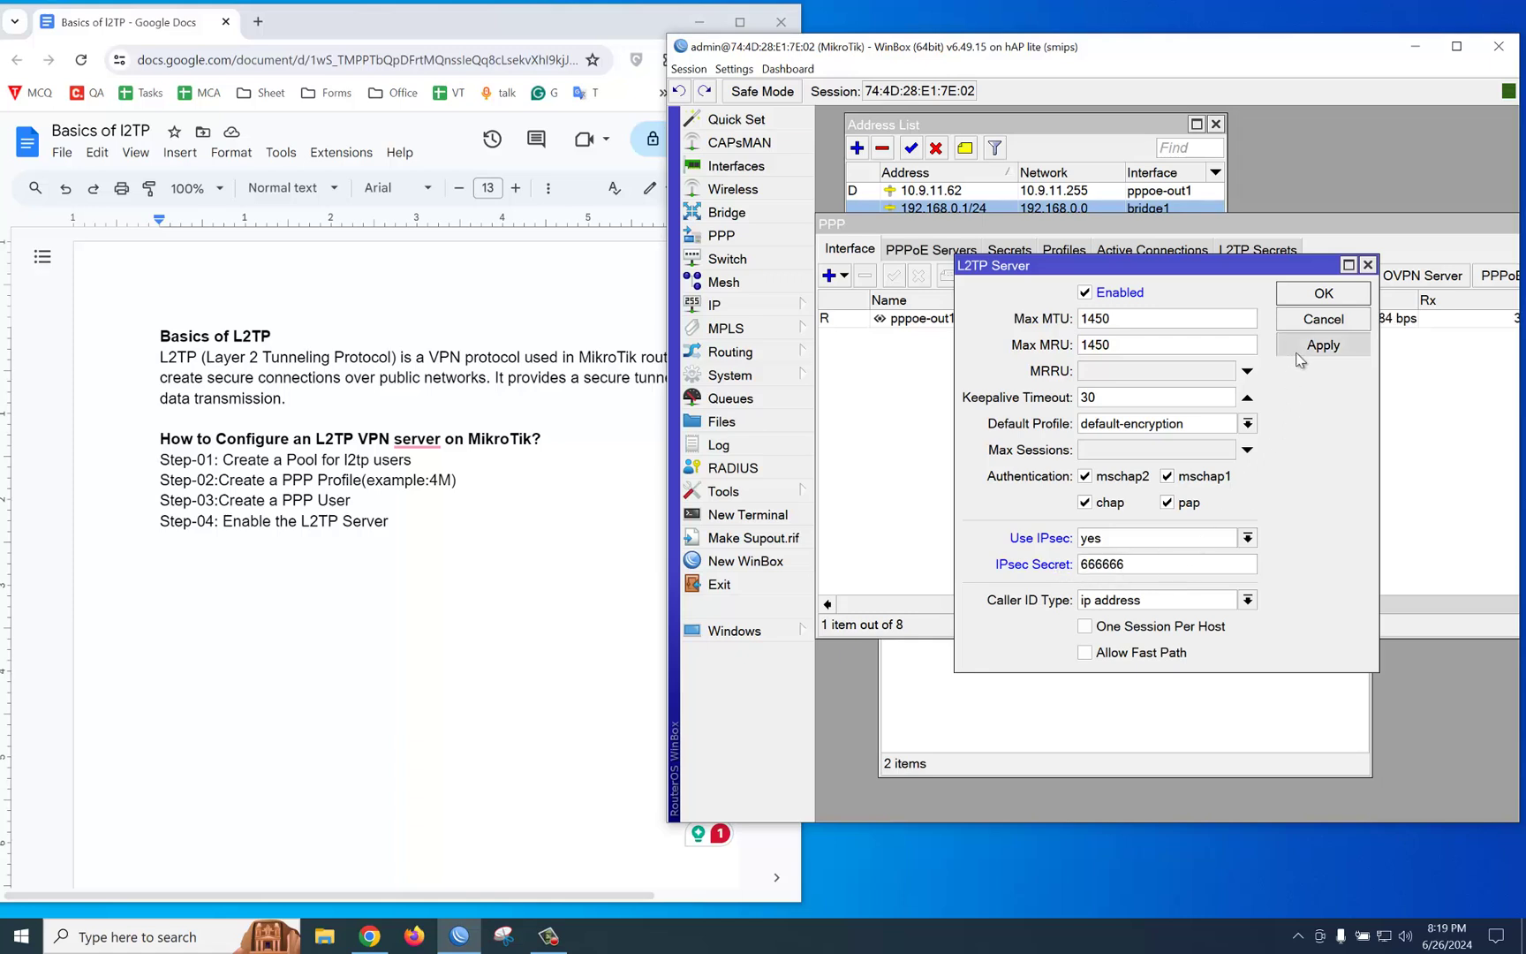
pyautogui.click(1321, 296)
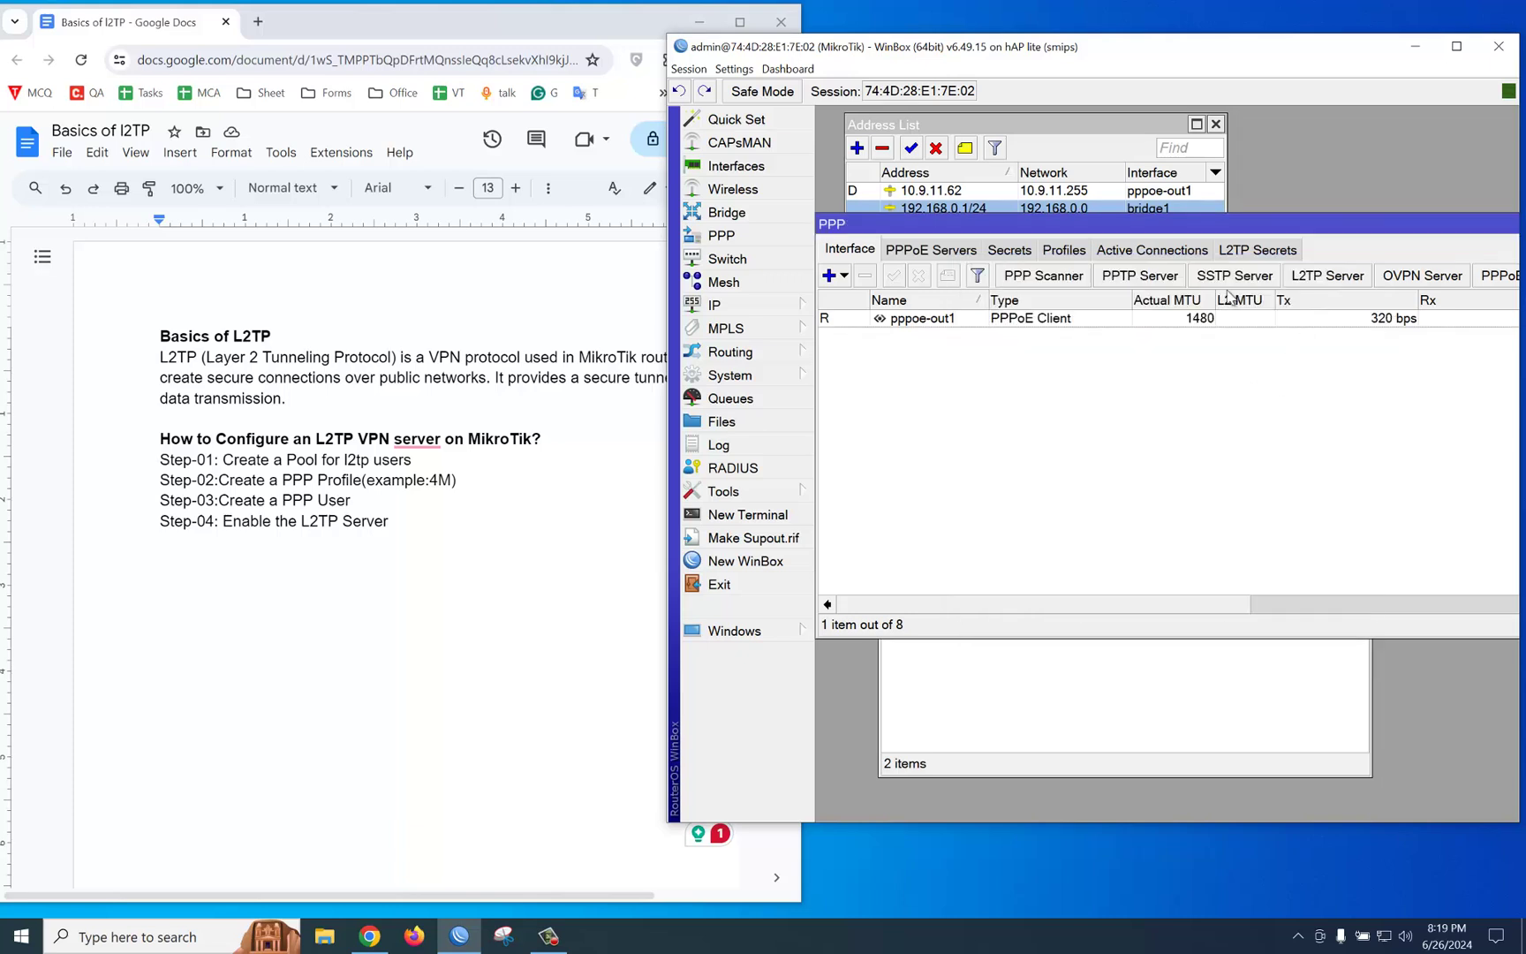
# Step: Search for 'network' and go from Network status to the VPN settings page
pyautogui.moveTo(1251, 247); pyautogui.dragTo(1253, 314)
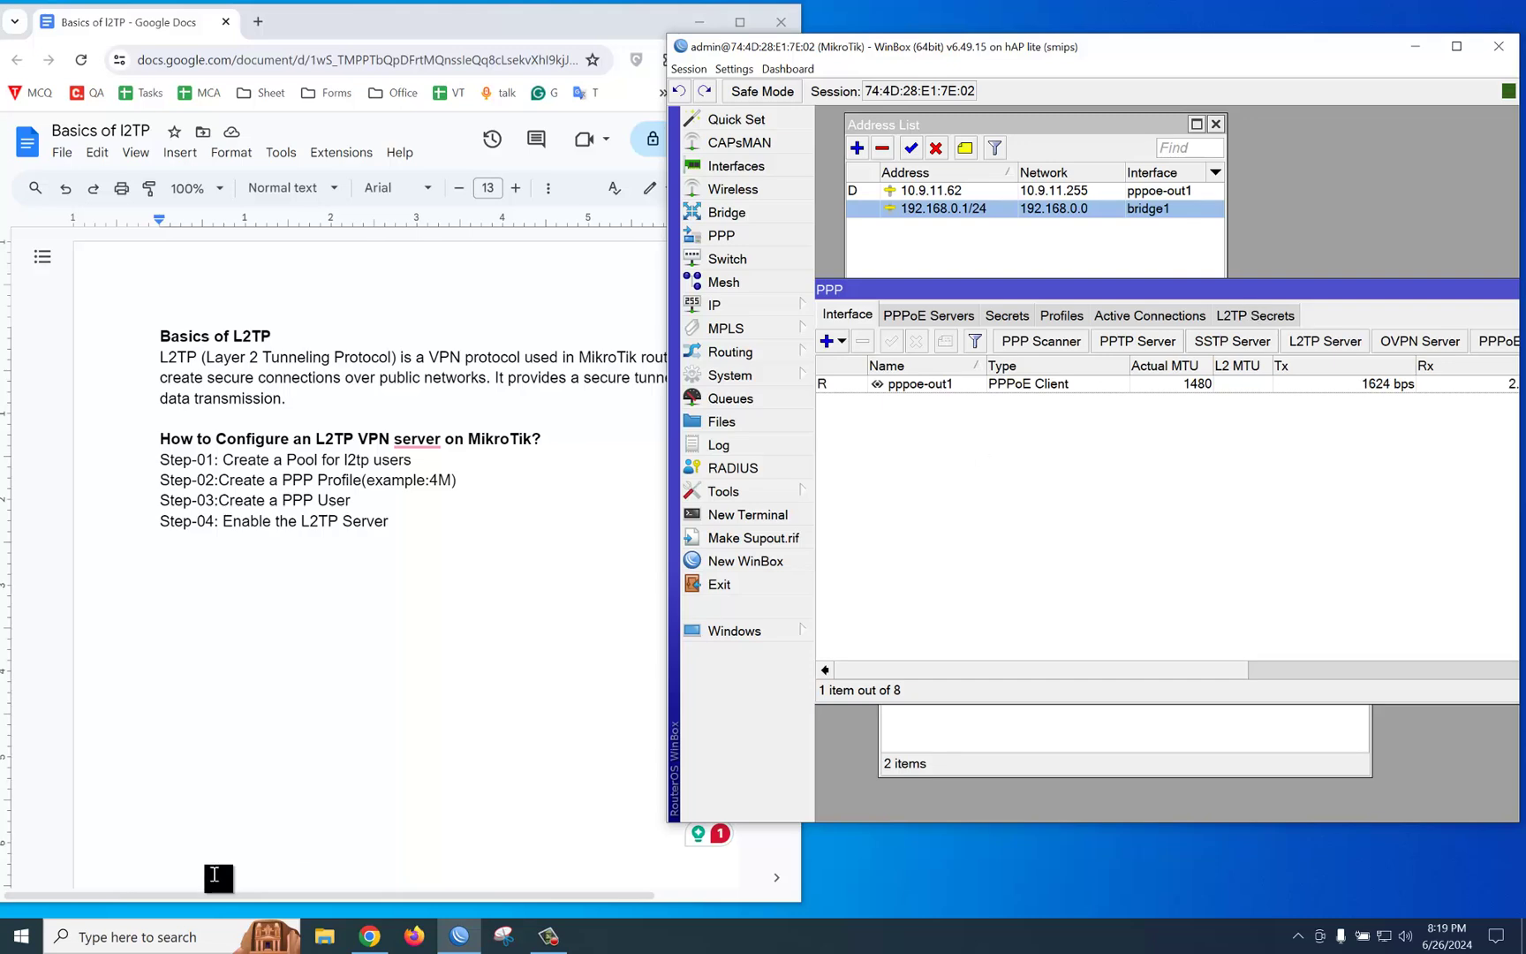
pyautogui.click(148, 935)
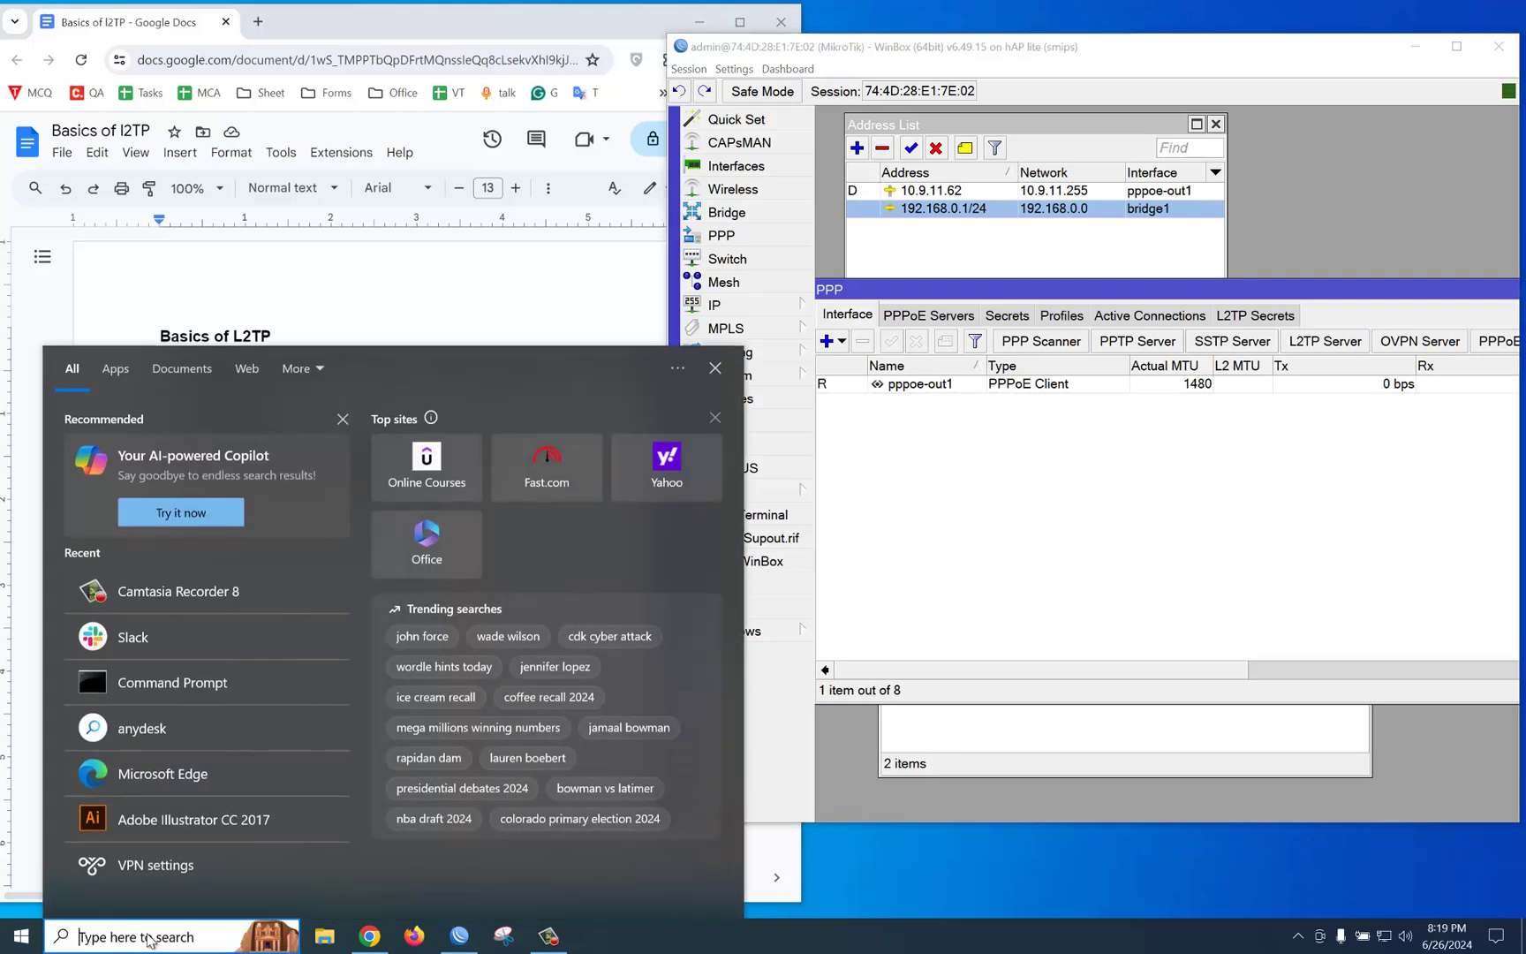
pyautogui.write('net')
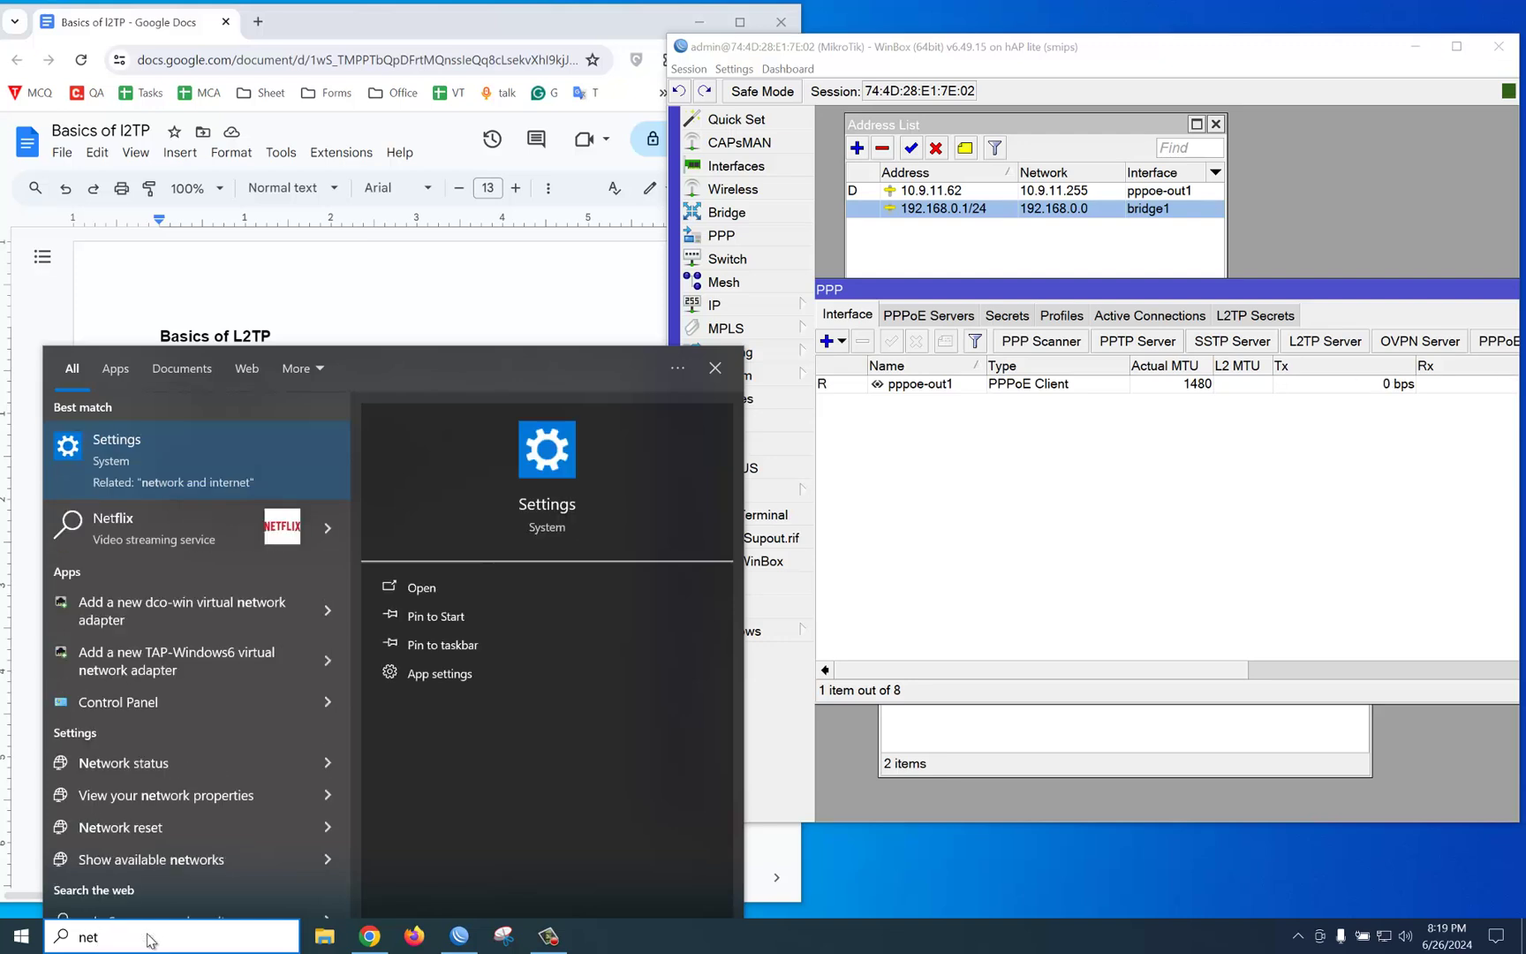
pyautogui.write('wor')
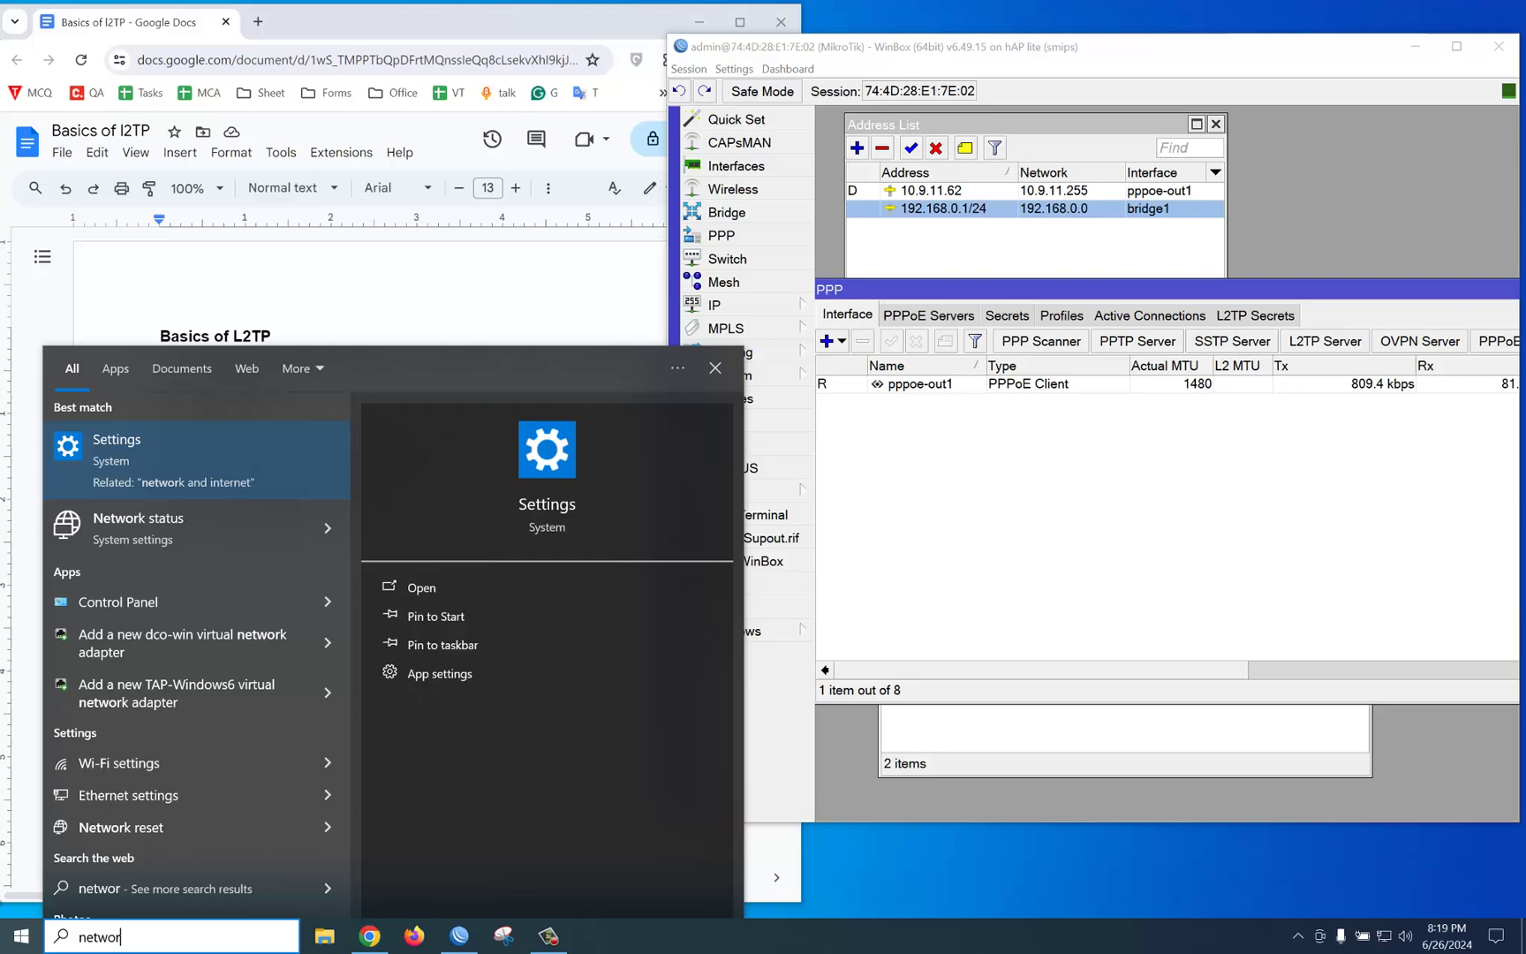
pyautogui.click(183, 535)
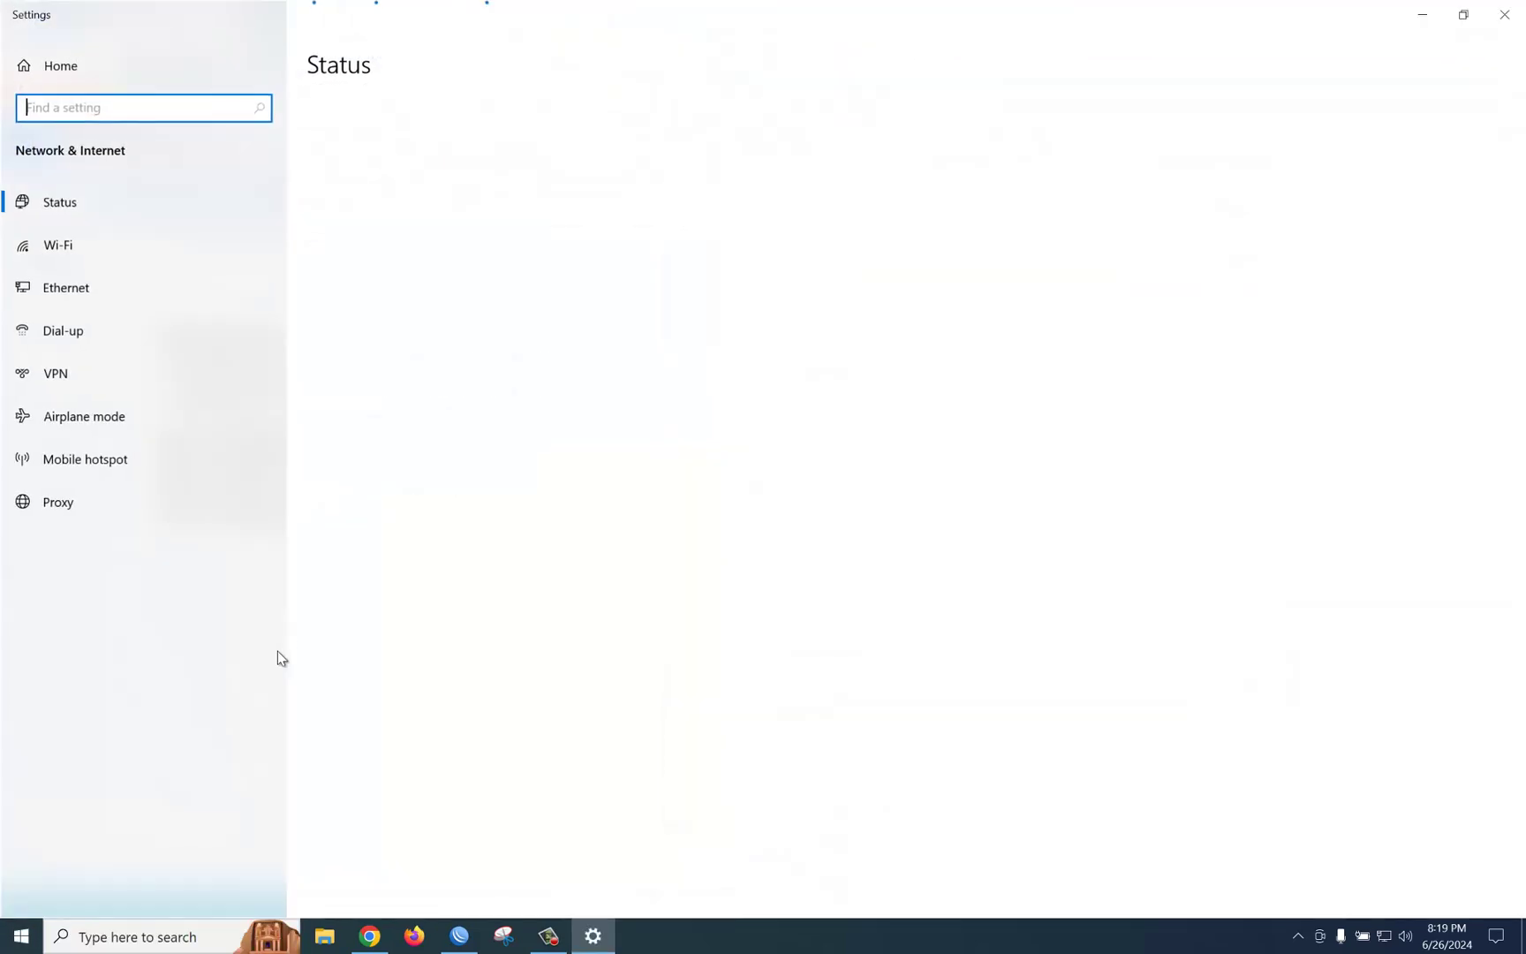
pyautogui.click(83, 376)
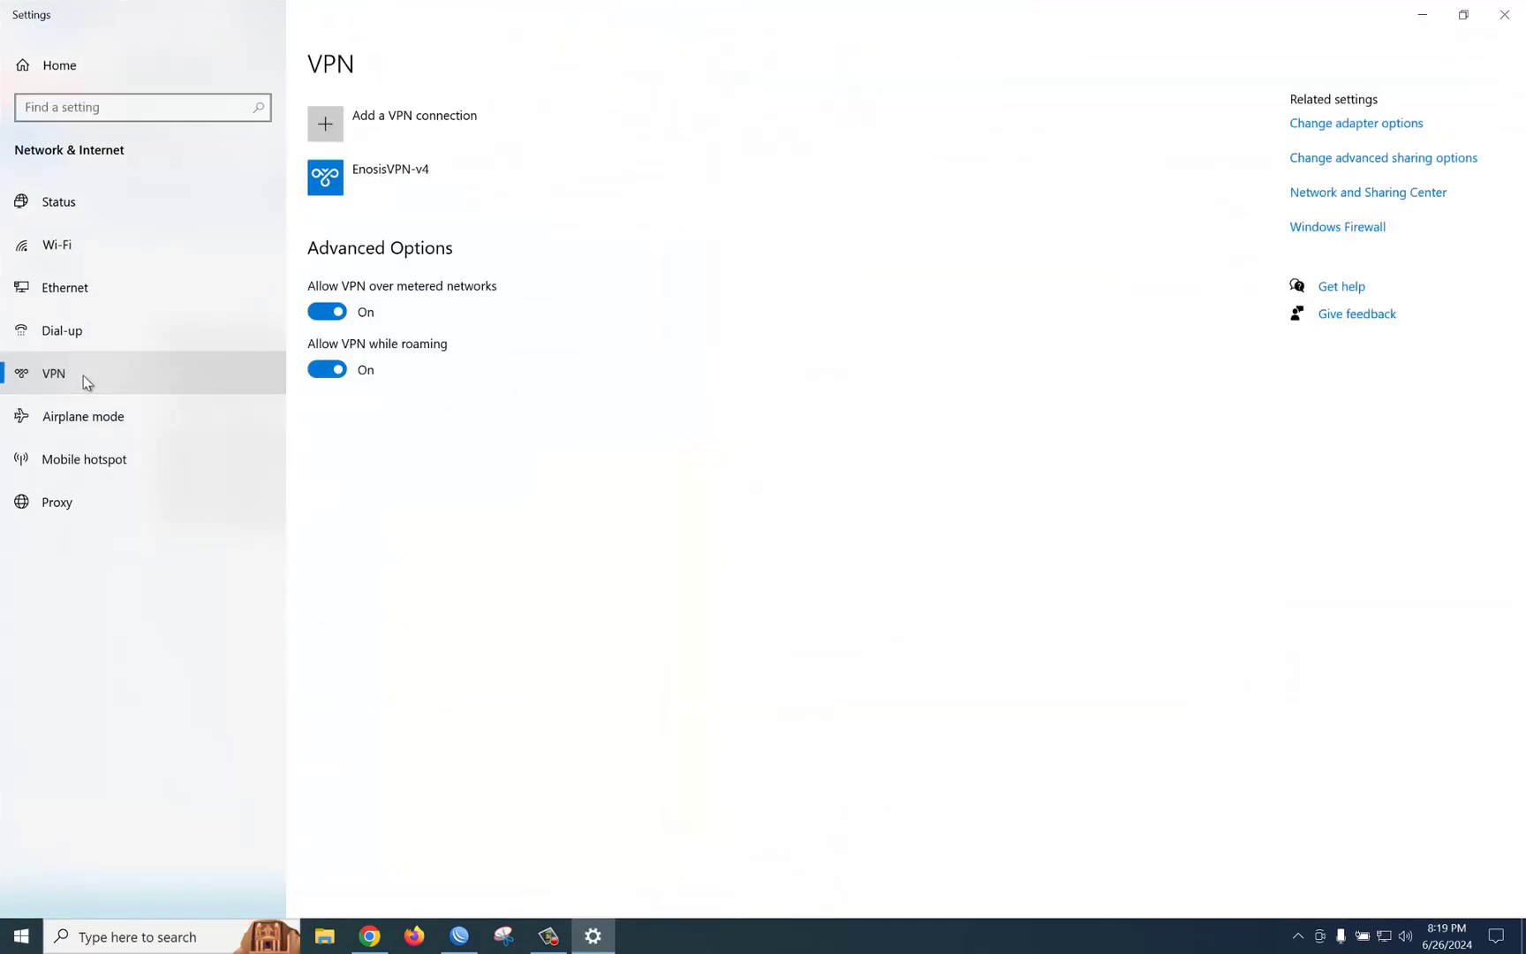
# Step: Start a Windows (built-in) VPN connection named 'l2tp vpn' with server address 192.168.0.1
pyautogui.click(459, 120)
pyautogui.click(567, 239)
pyautogui.click(568, 239)
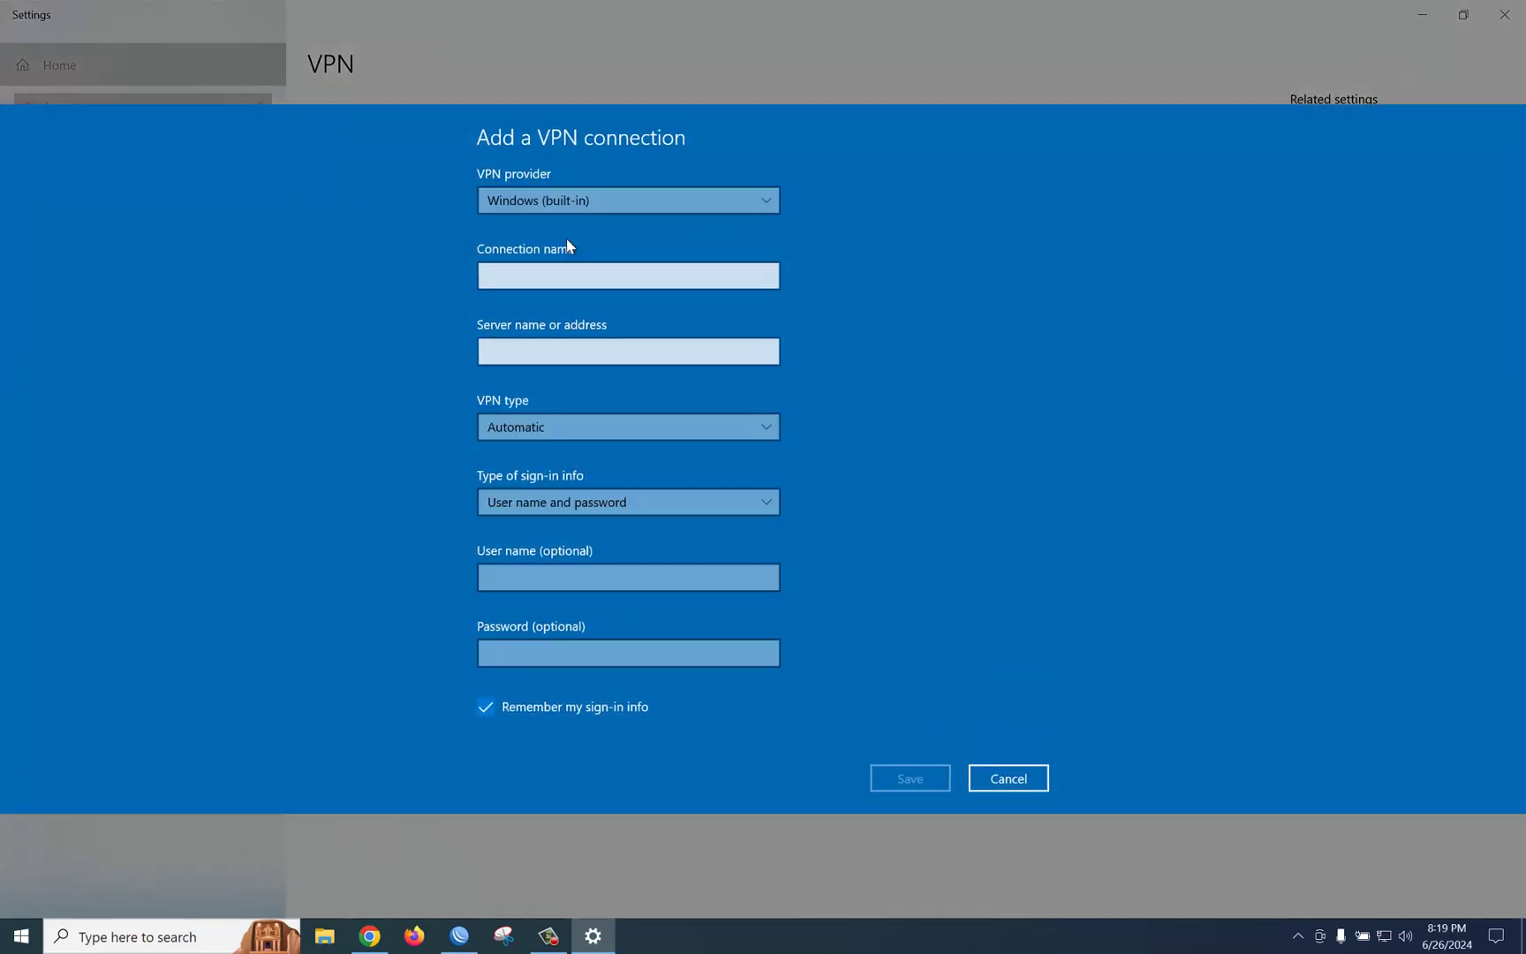
pyautogui.click(569, 277)
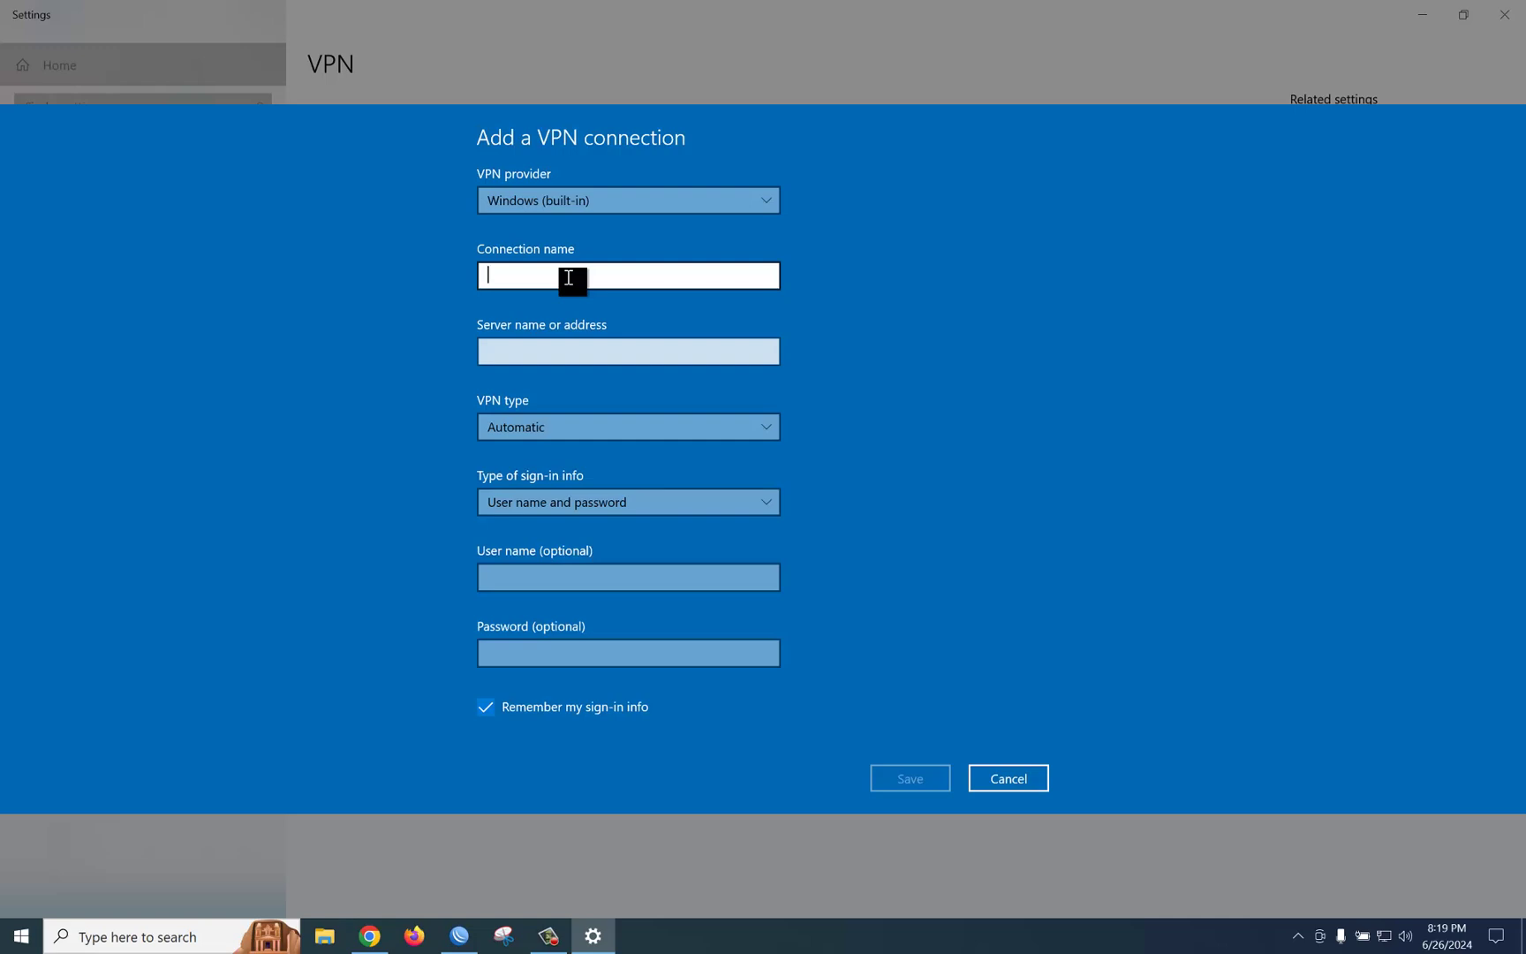
pyautogui.write('192.168.0.1')
pyautogui.moveTo(570, 285); pyautogui.dragTo(476, 292)
pyautogui.press('BackSpace')
pyautogui.click(554, 351)
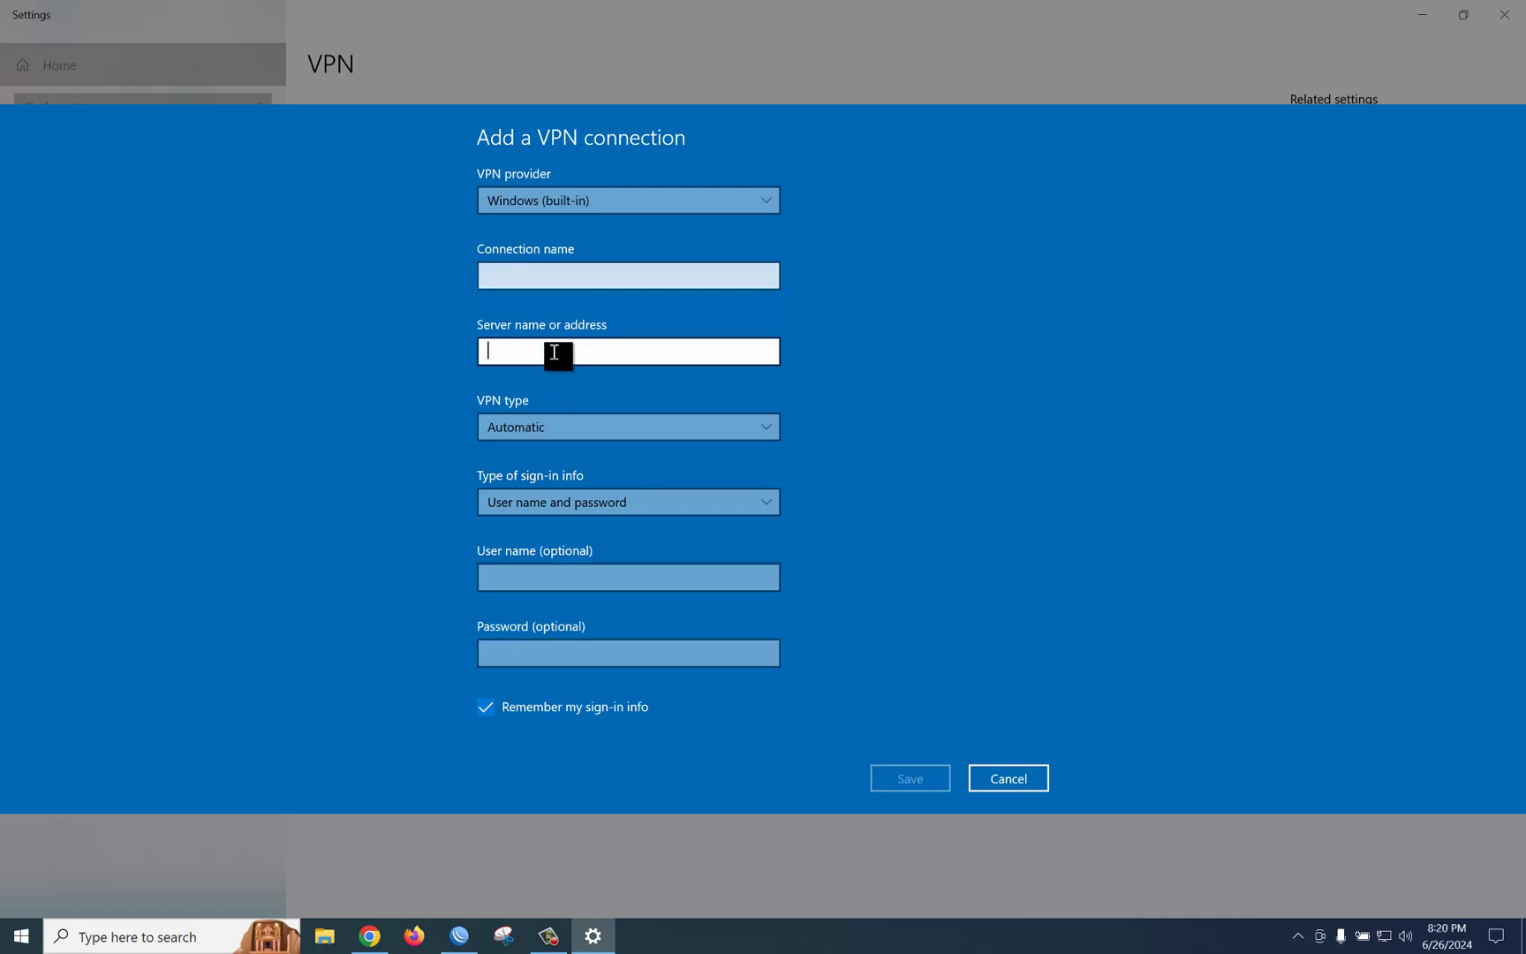
pyautogui.write('192.168.')
pyautogui.write('0.1')
pyautogui.click(554, 277)
pyautogui.write('l')
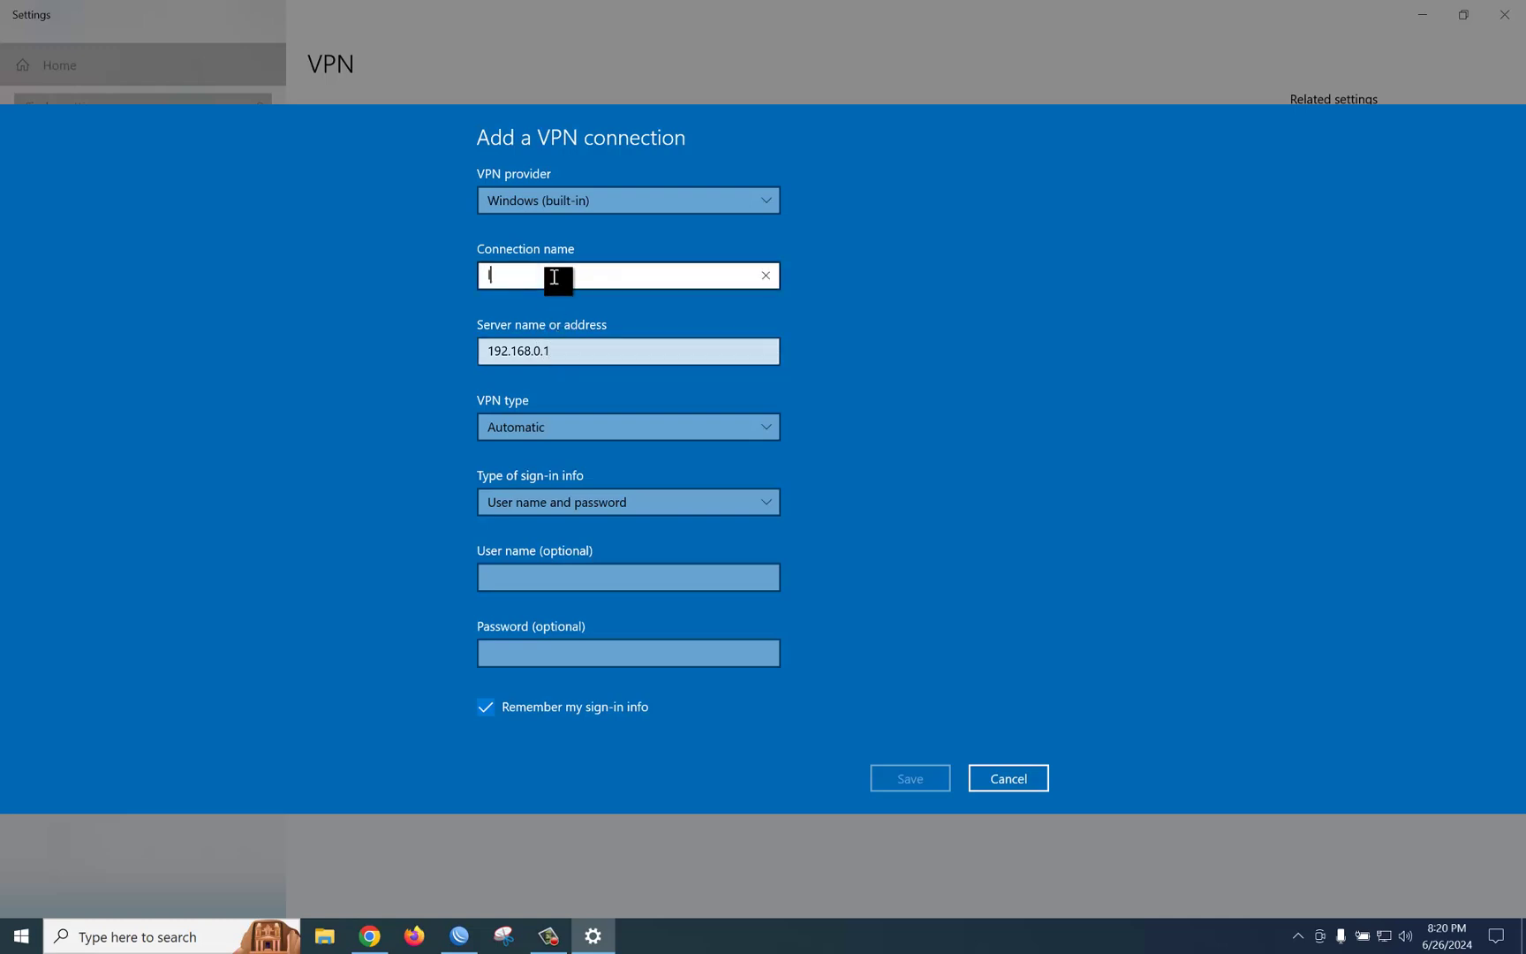
pyautogui.write('2tp vpn')
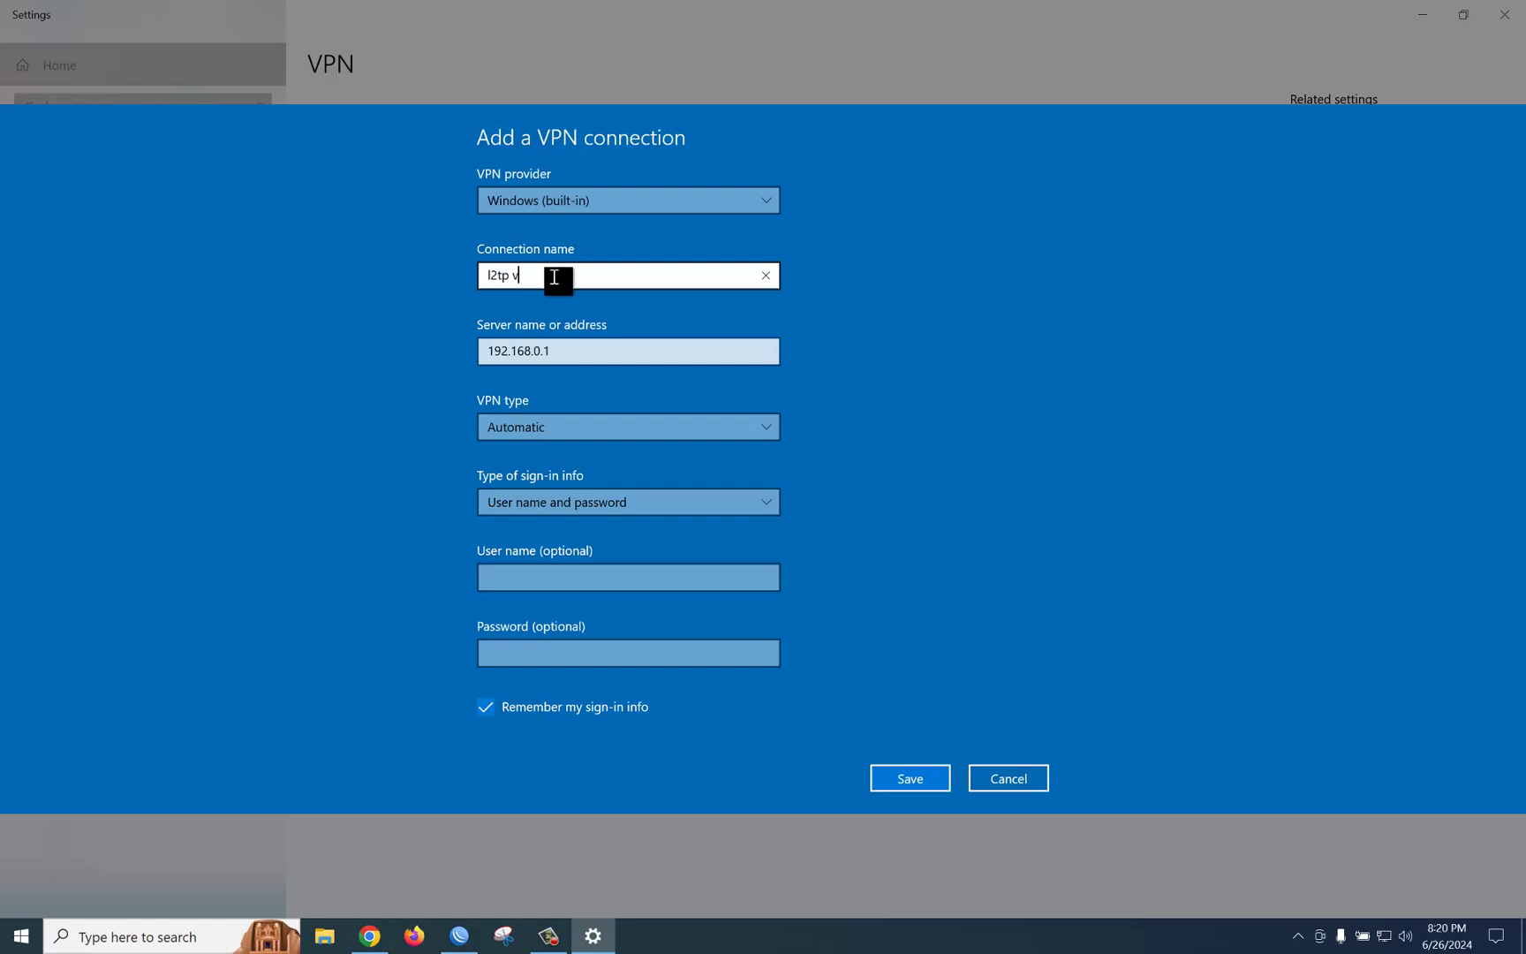
# Step: Choose L2TP/IPsec with pre-shared key, enter the key, and keep user name and password sign-in
pyautogui.click(538, 425)
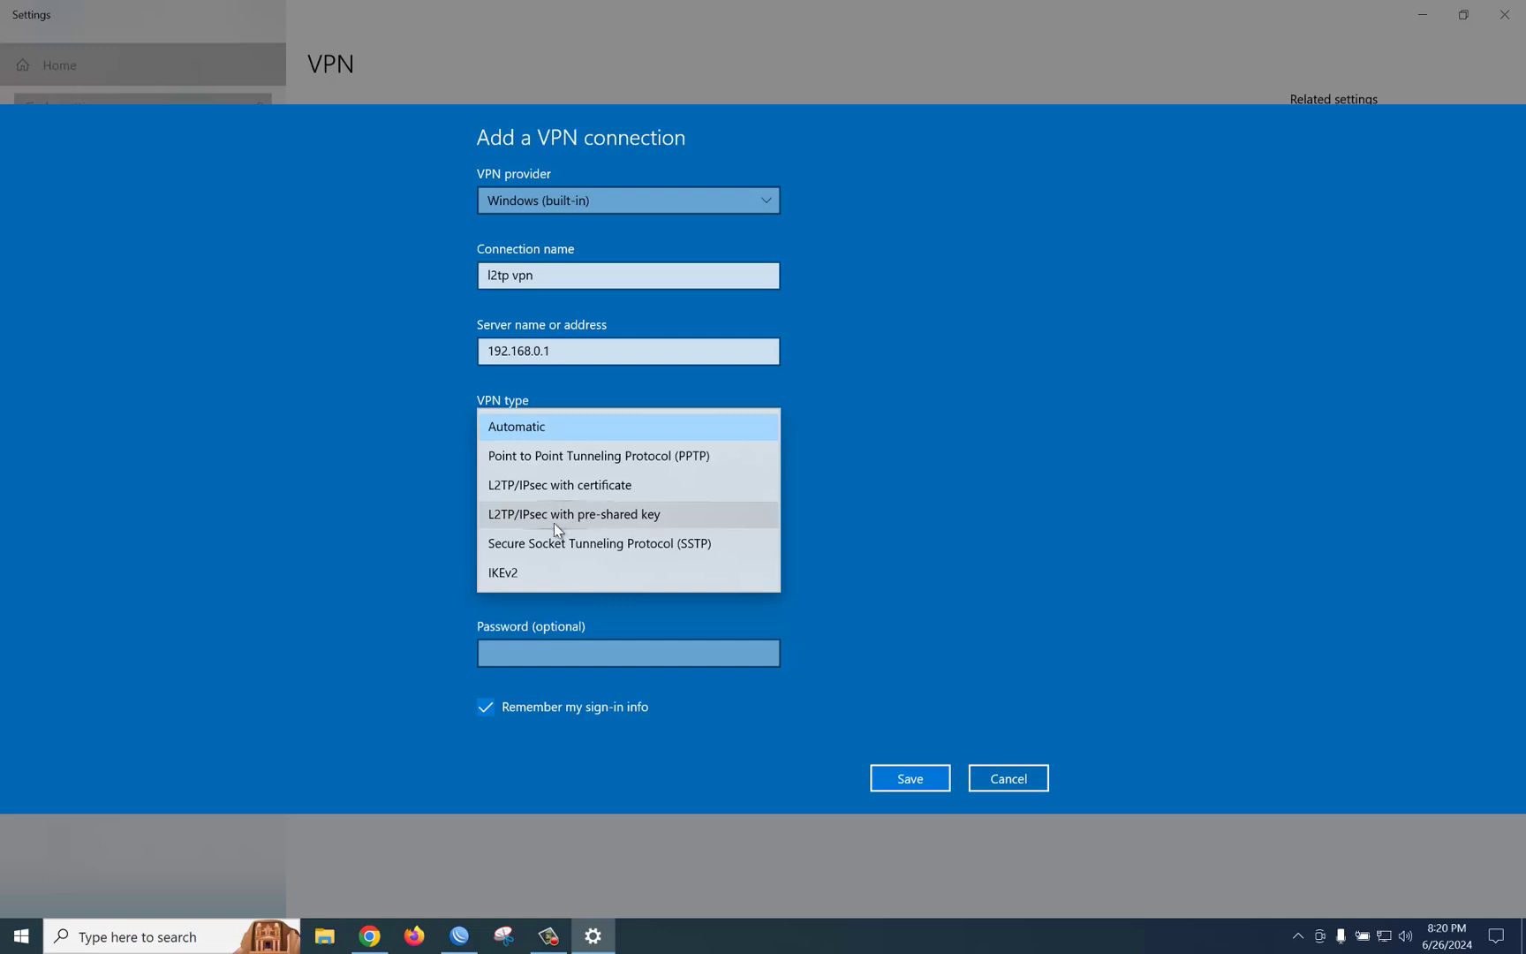
pyautogui.click(640, 522)
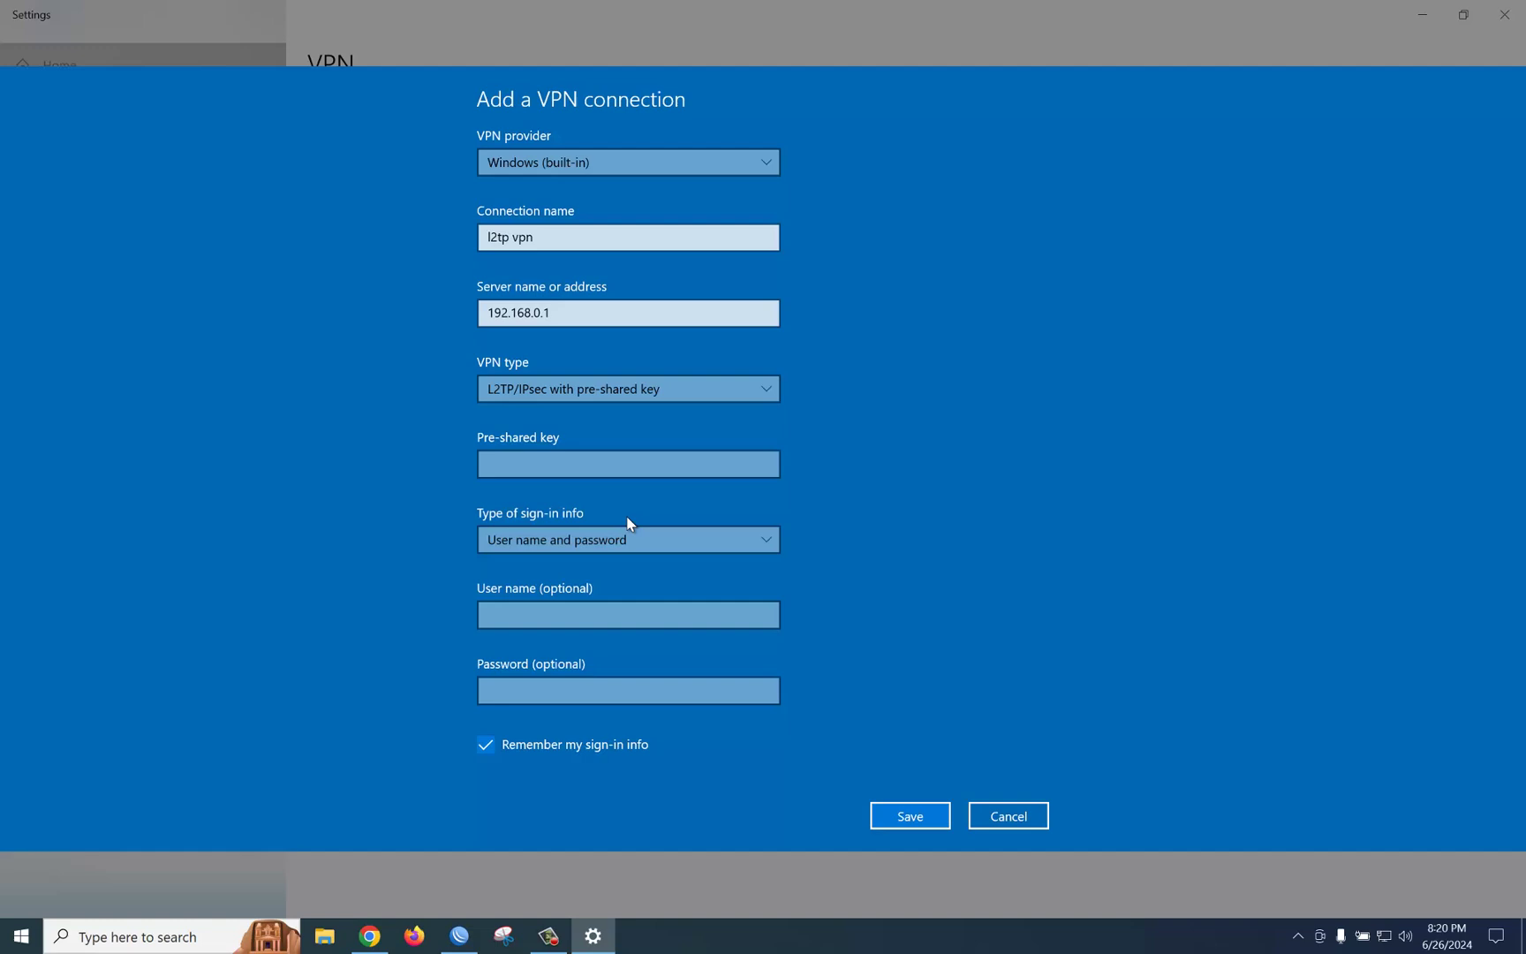
pyautogui.click(583, 473)
pyautogui.write('123')
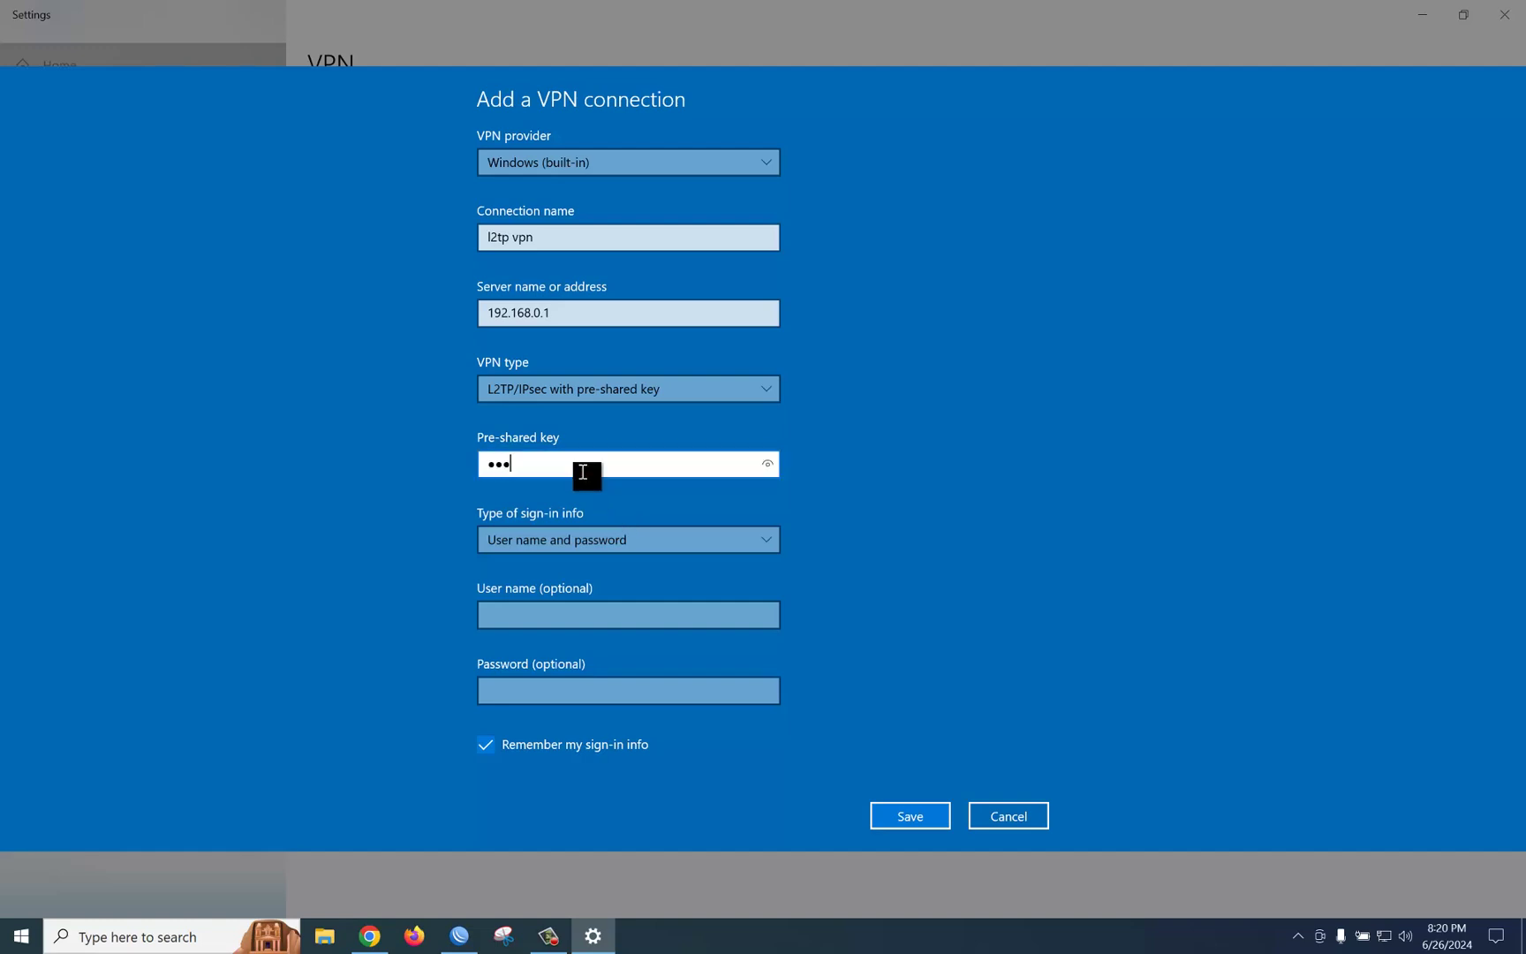
pyautogui.write('456')
pyautogui.click(574, 542)
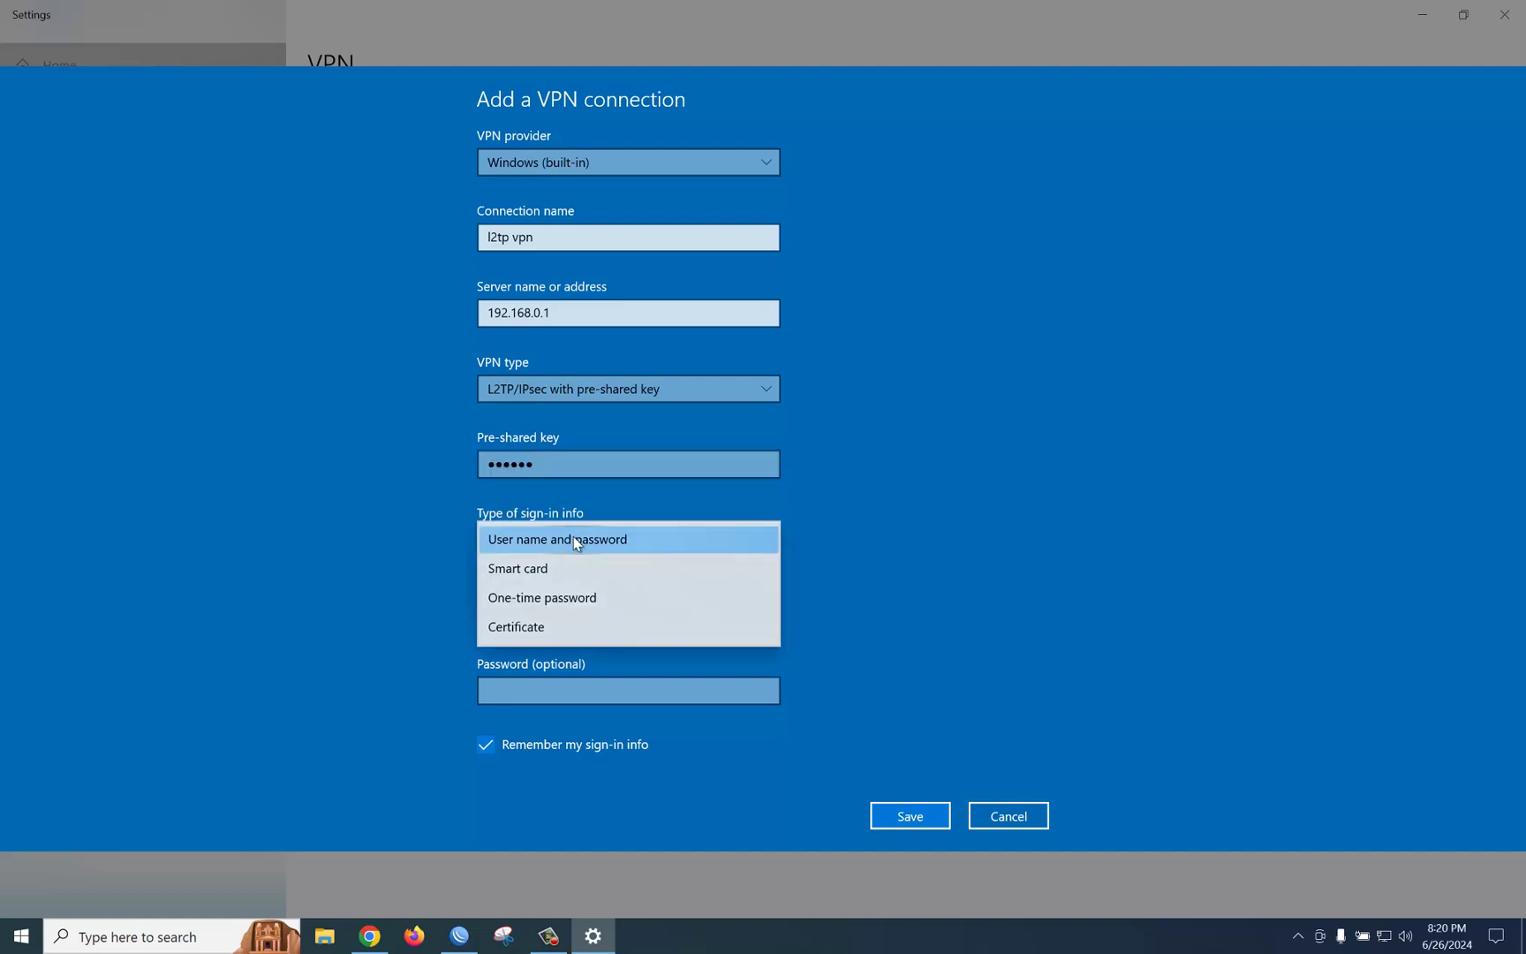
pyautogui.click(574, 537)
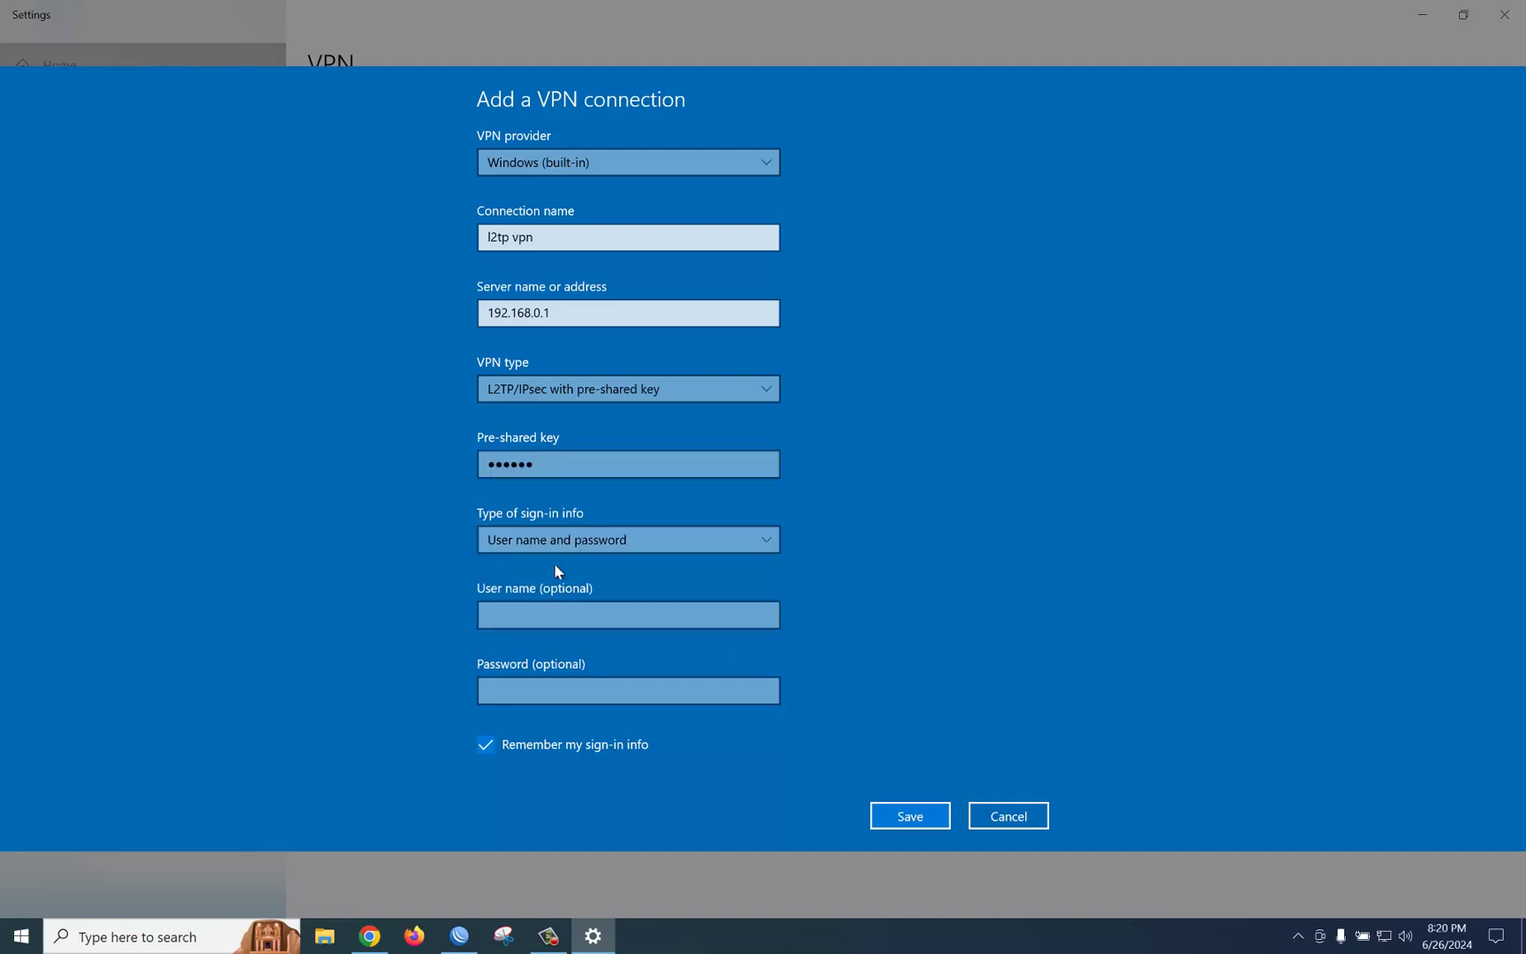
# Step: Enter the router user's name and password, checking the PPP secret in WinBox
pyautogui.click(550, 611)
pyautogui.write('tit')
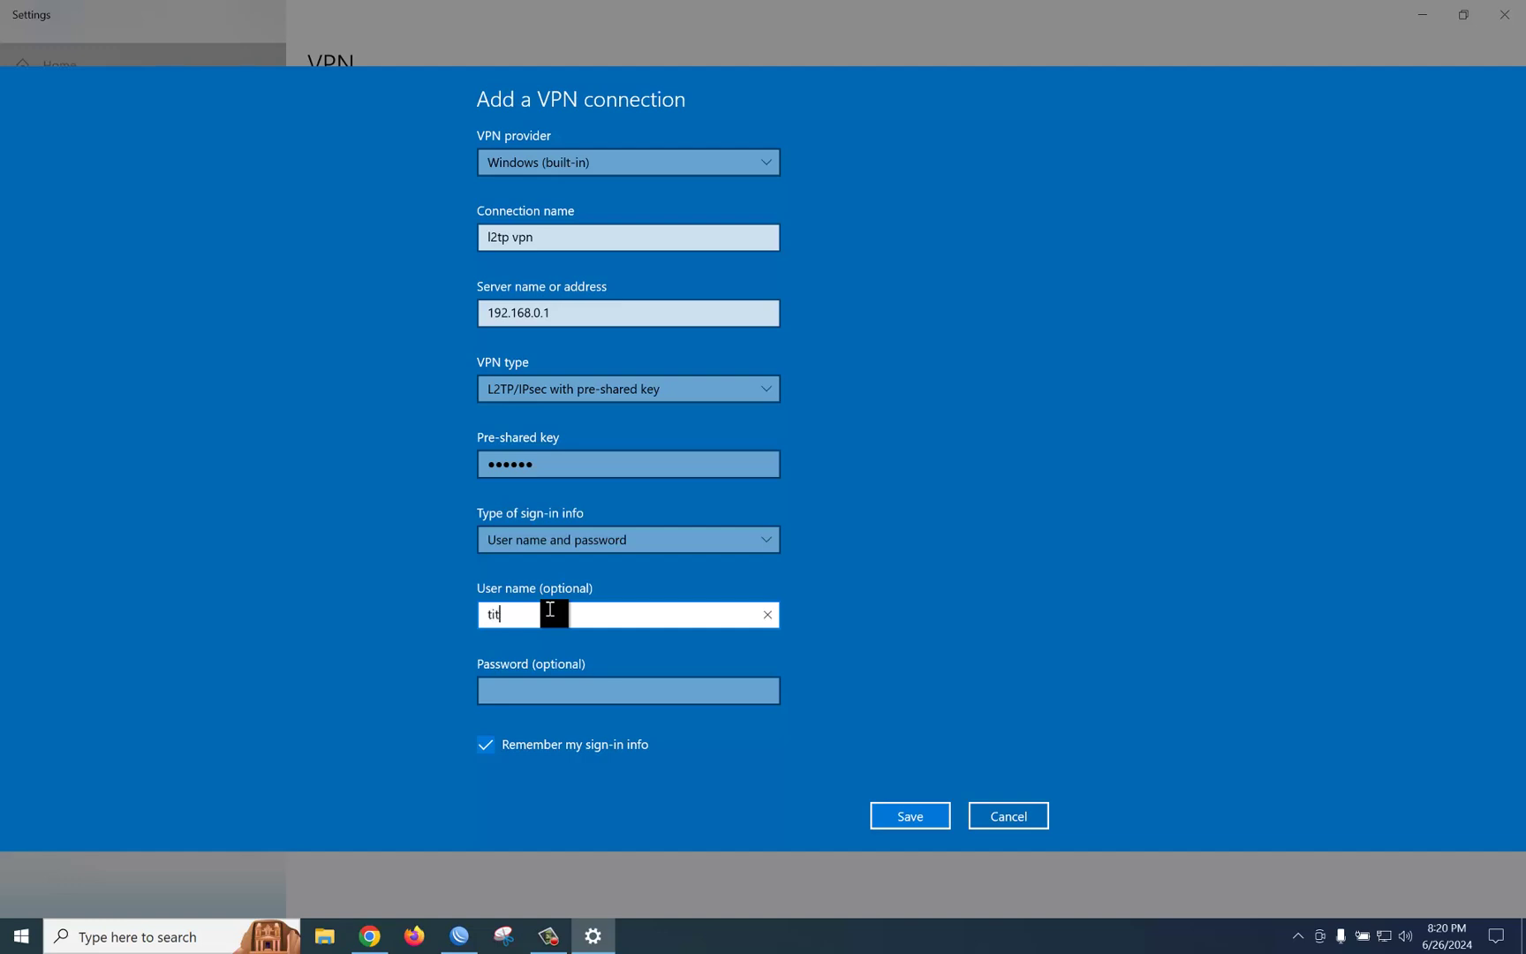
pyautogui.write('as')
pyautogui.click(457, 937)
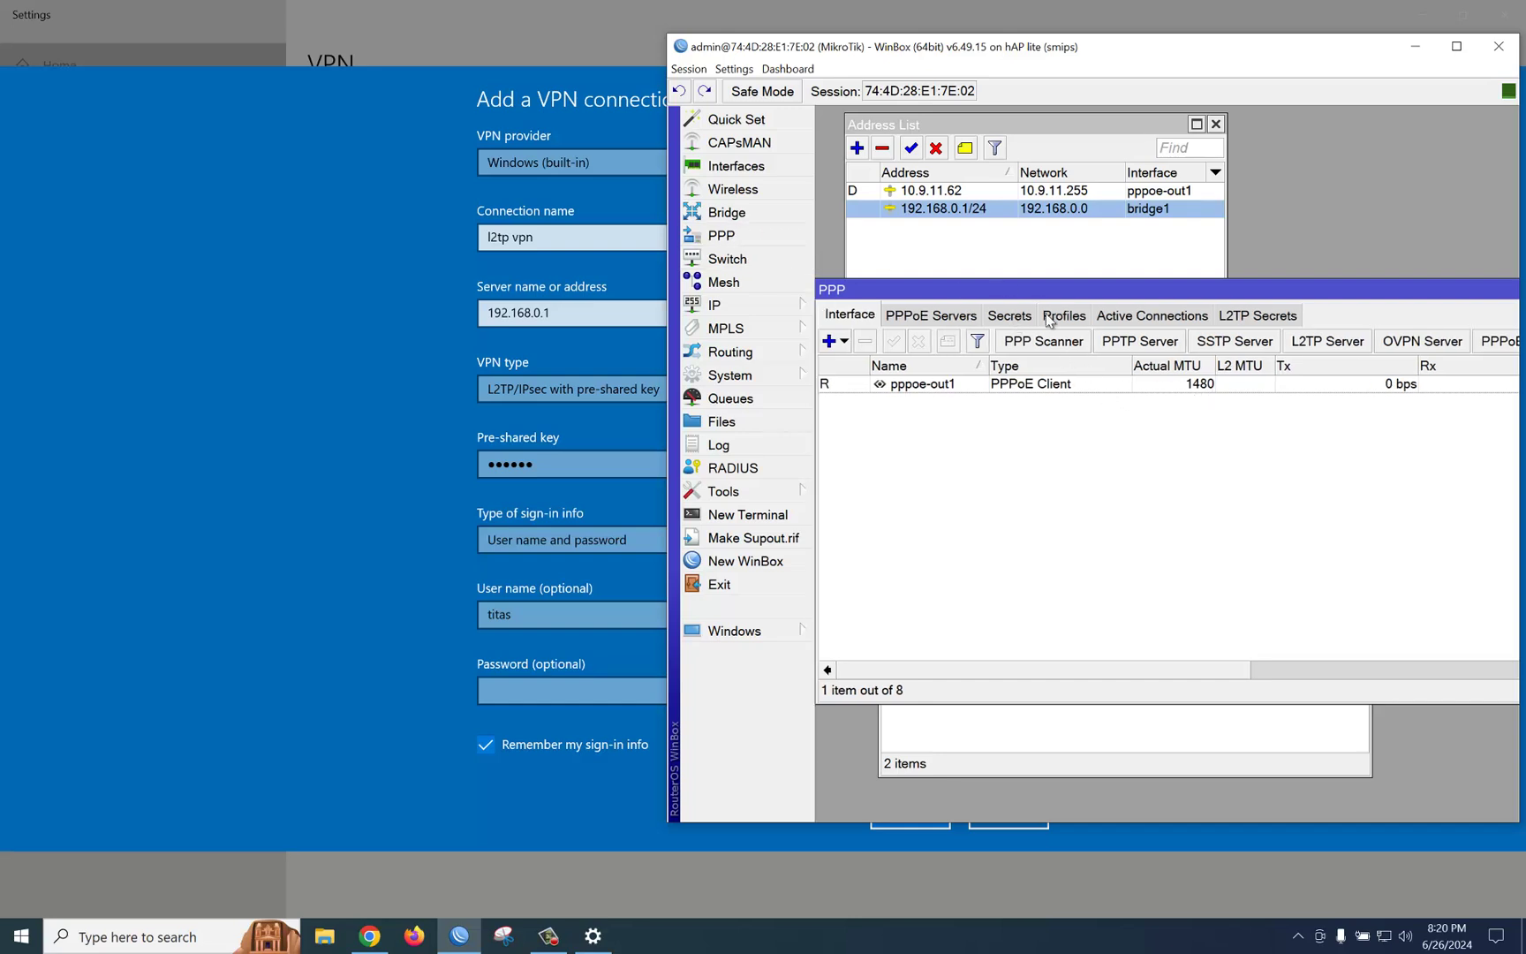
pyautogui.click(1007, 318)
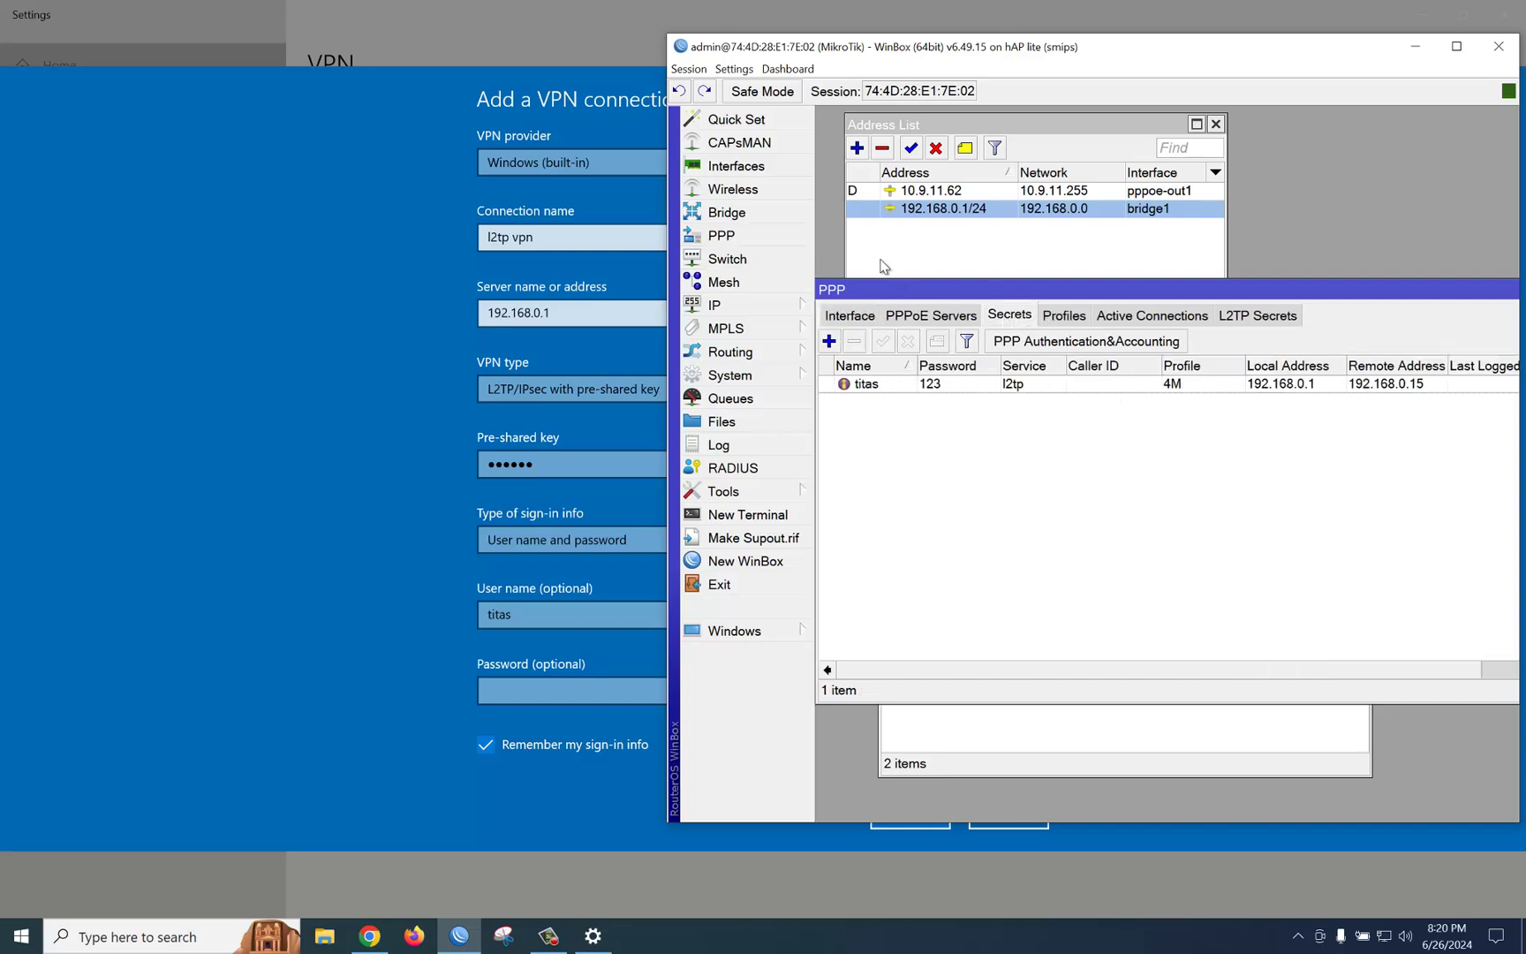
pyautogui.click(506, 688)
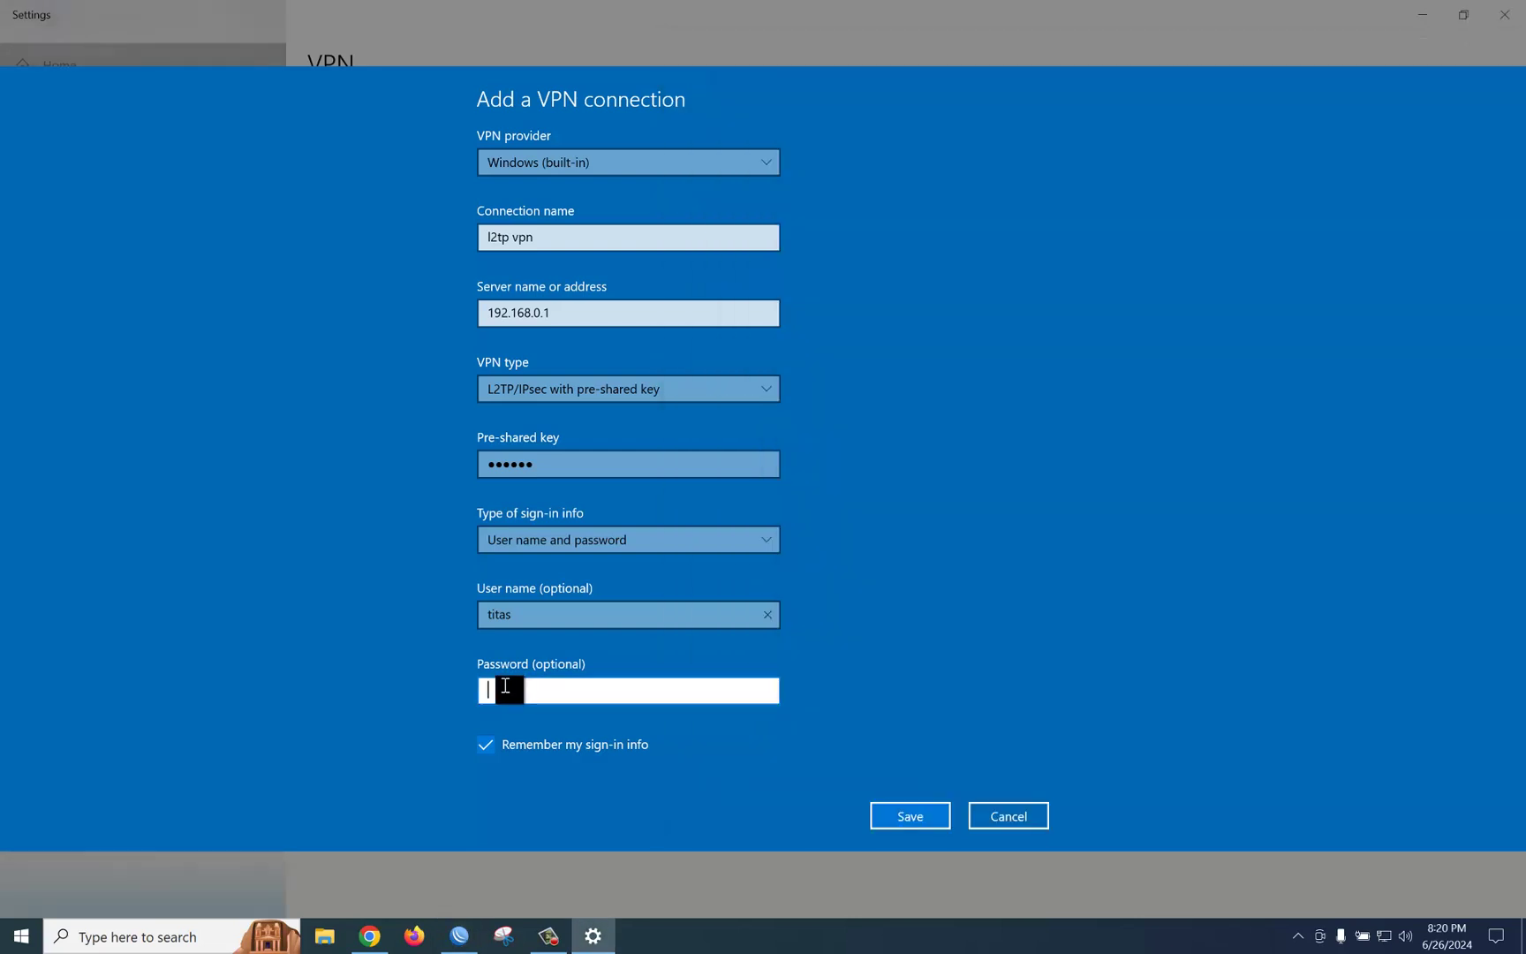
pyautogui.write('123')
# Step: Save the l2tp vpn connection and connect it to 192.168.0.1
pyautogui.click(911, 814)
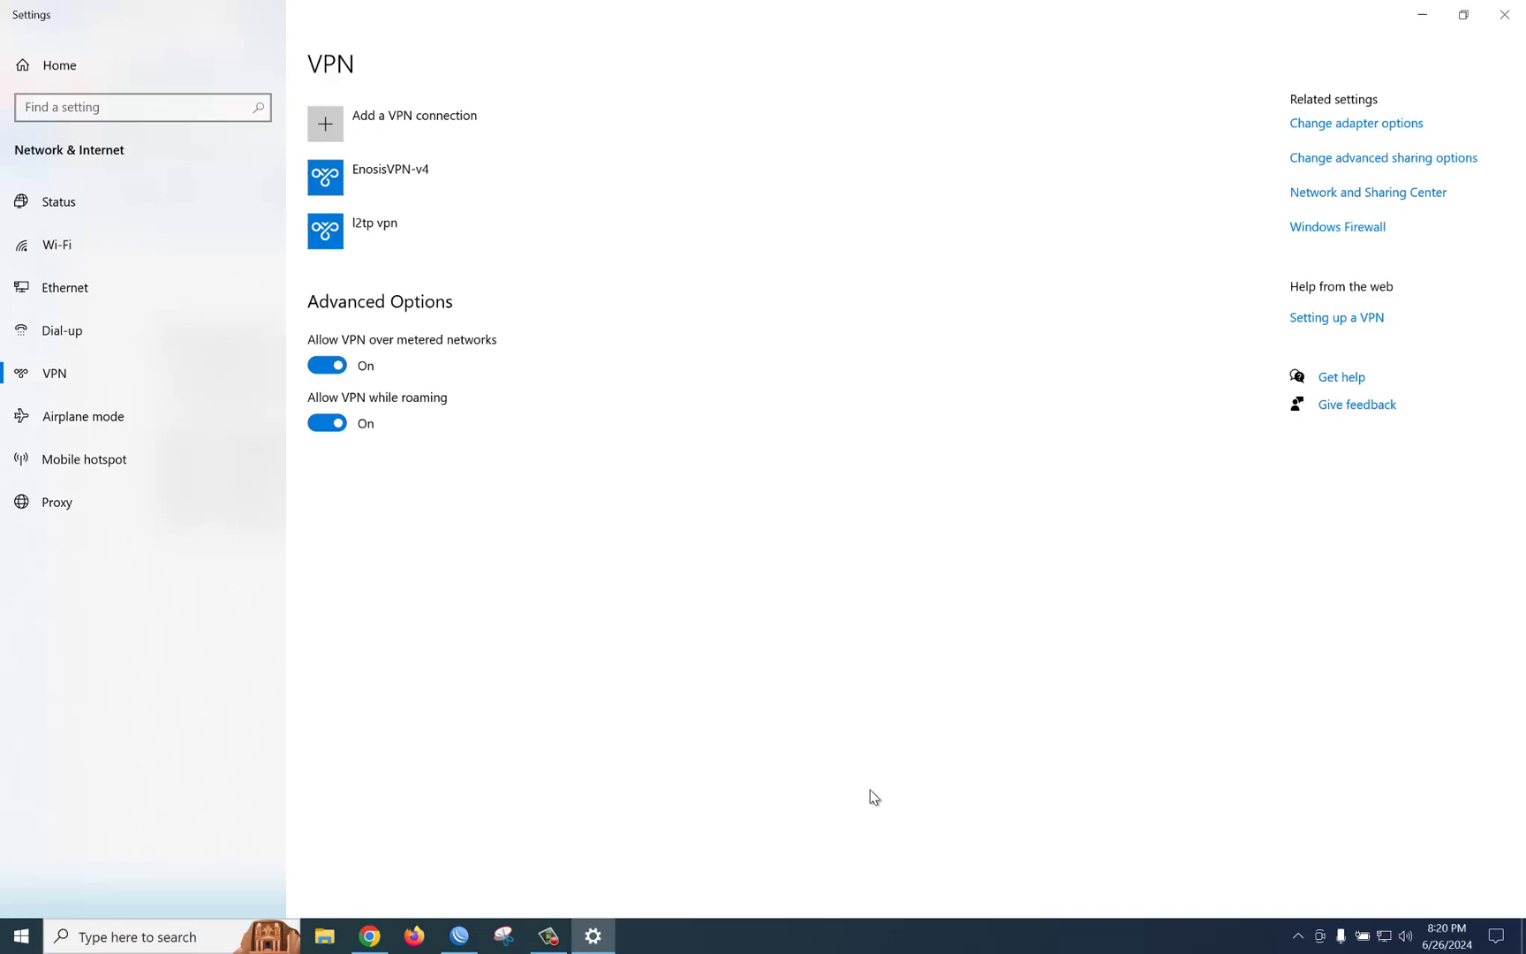
pyautogui.click(410, 248)
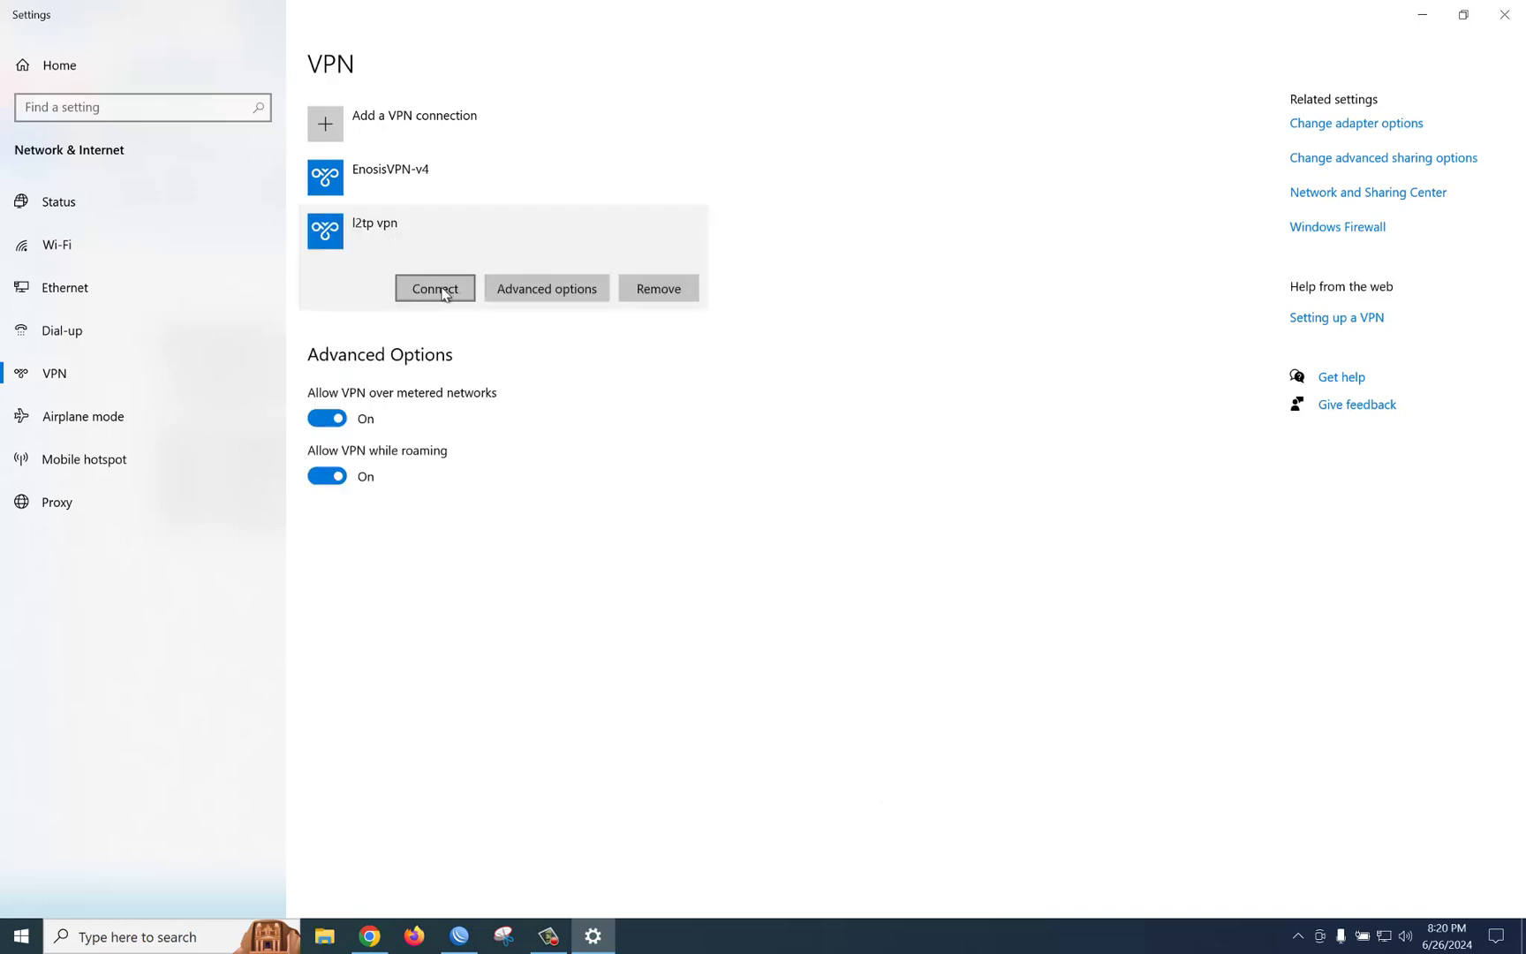
pyautogui.click(445, 294)
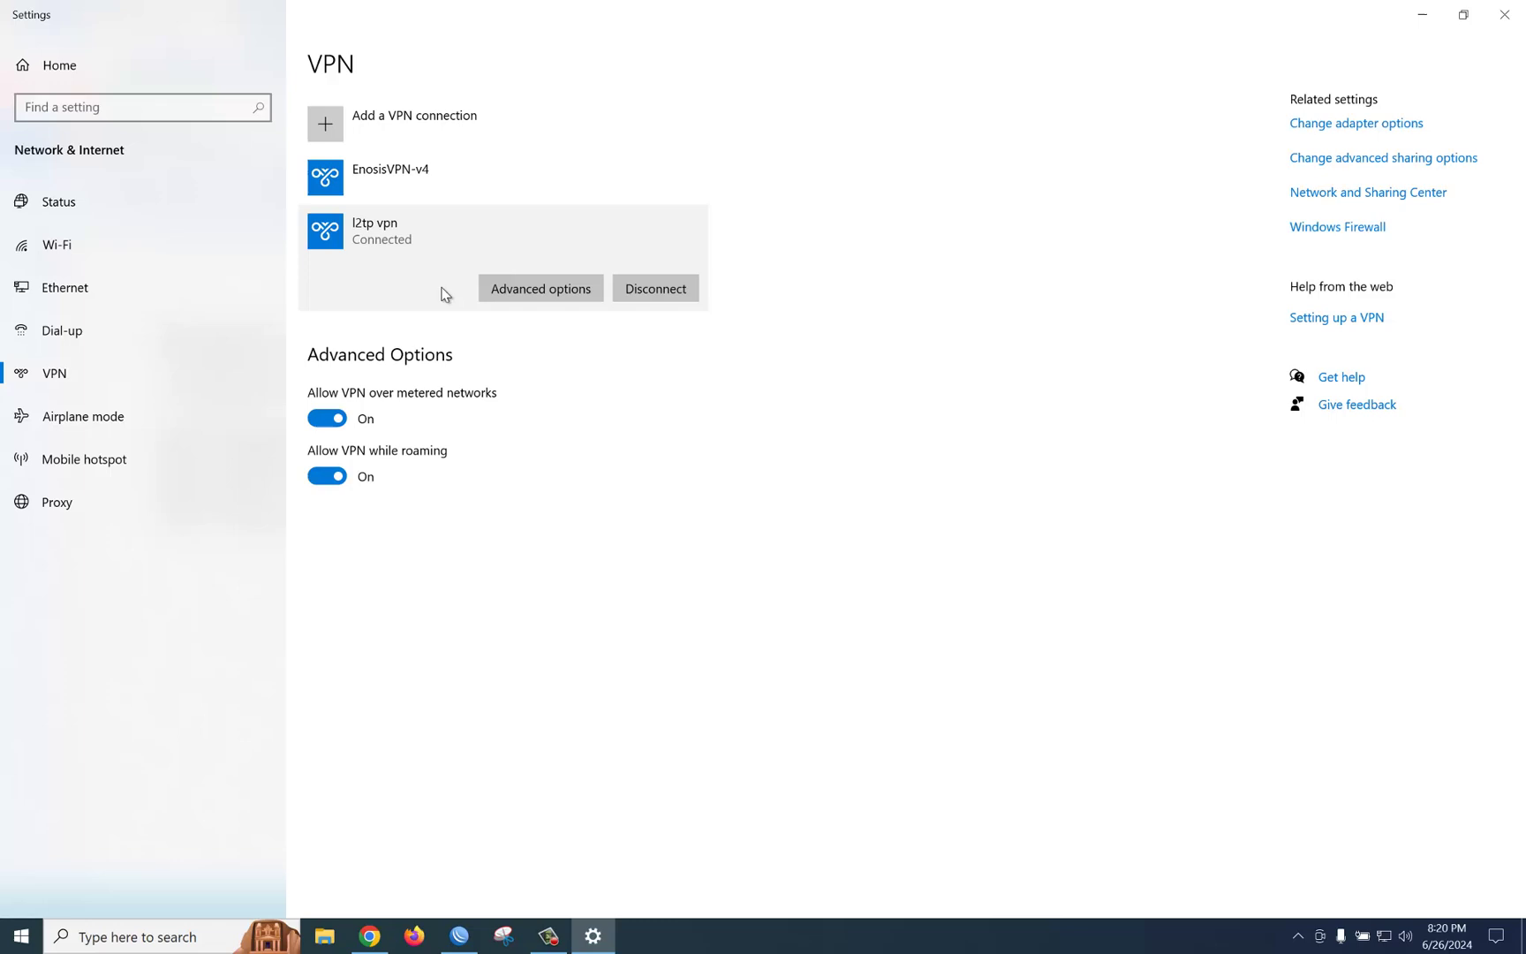
pyautogui.click(130, 941)
# Step: Run ipconfig /all in Command Prompt and select the l2tp vpn adapter's IPv4 address 192.168.0.15
pyautogui.write('cmd')
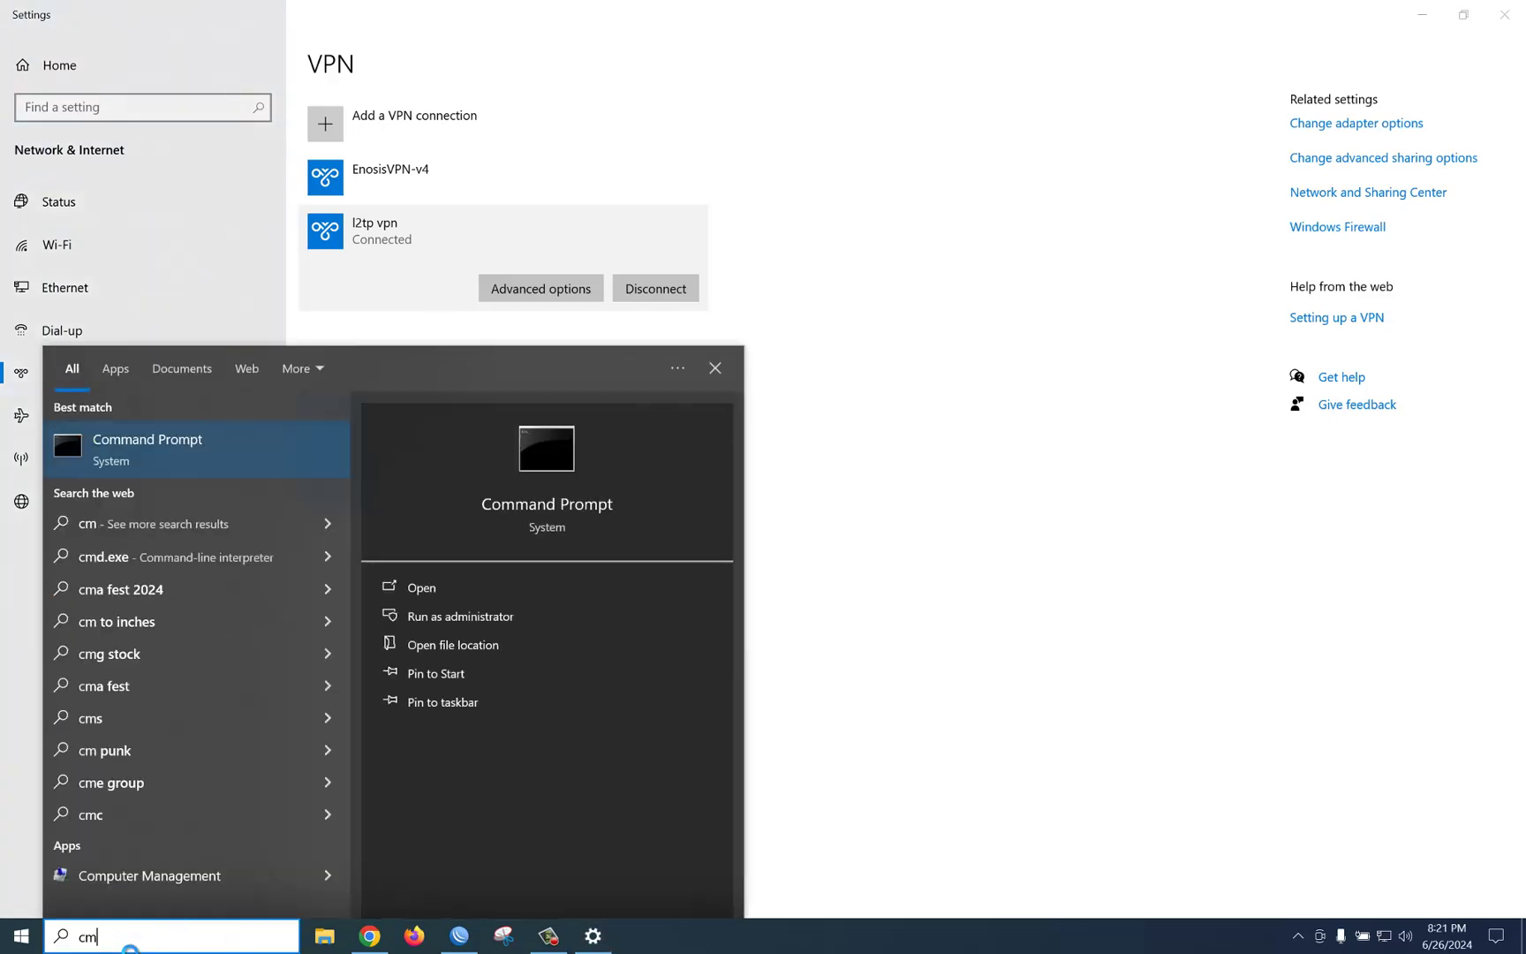
pyautogui.press('Return')
pyautogui.write('i')
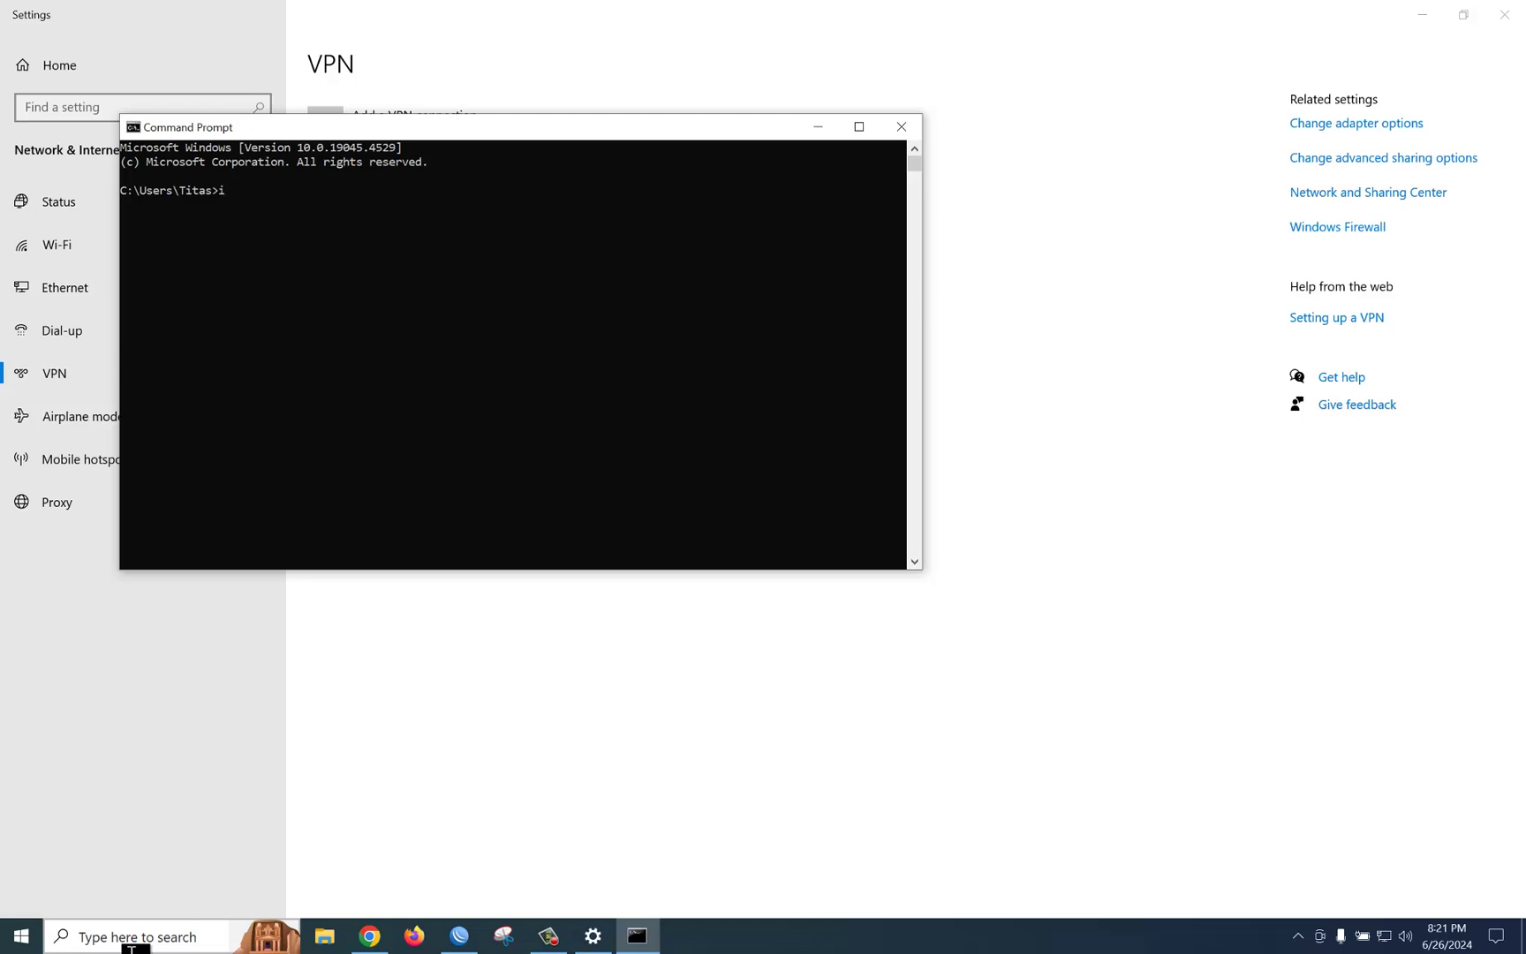
pyautogui.write('pconfig /all')
pyautogui.press('Return')
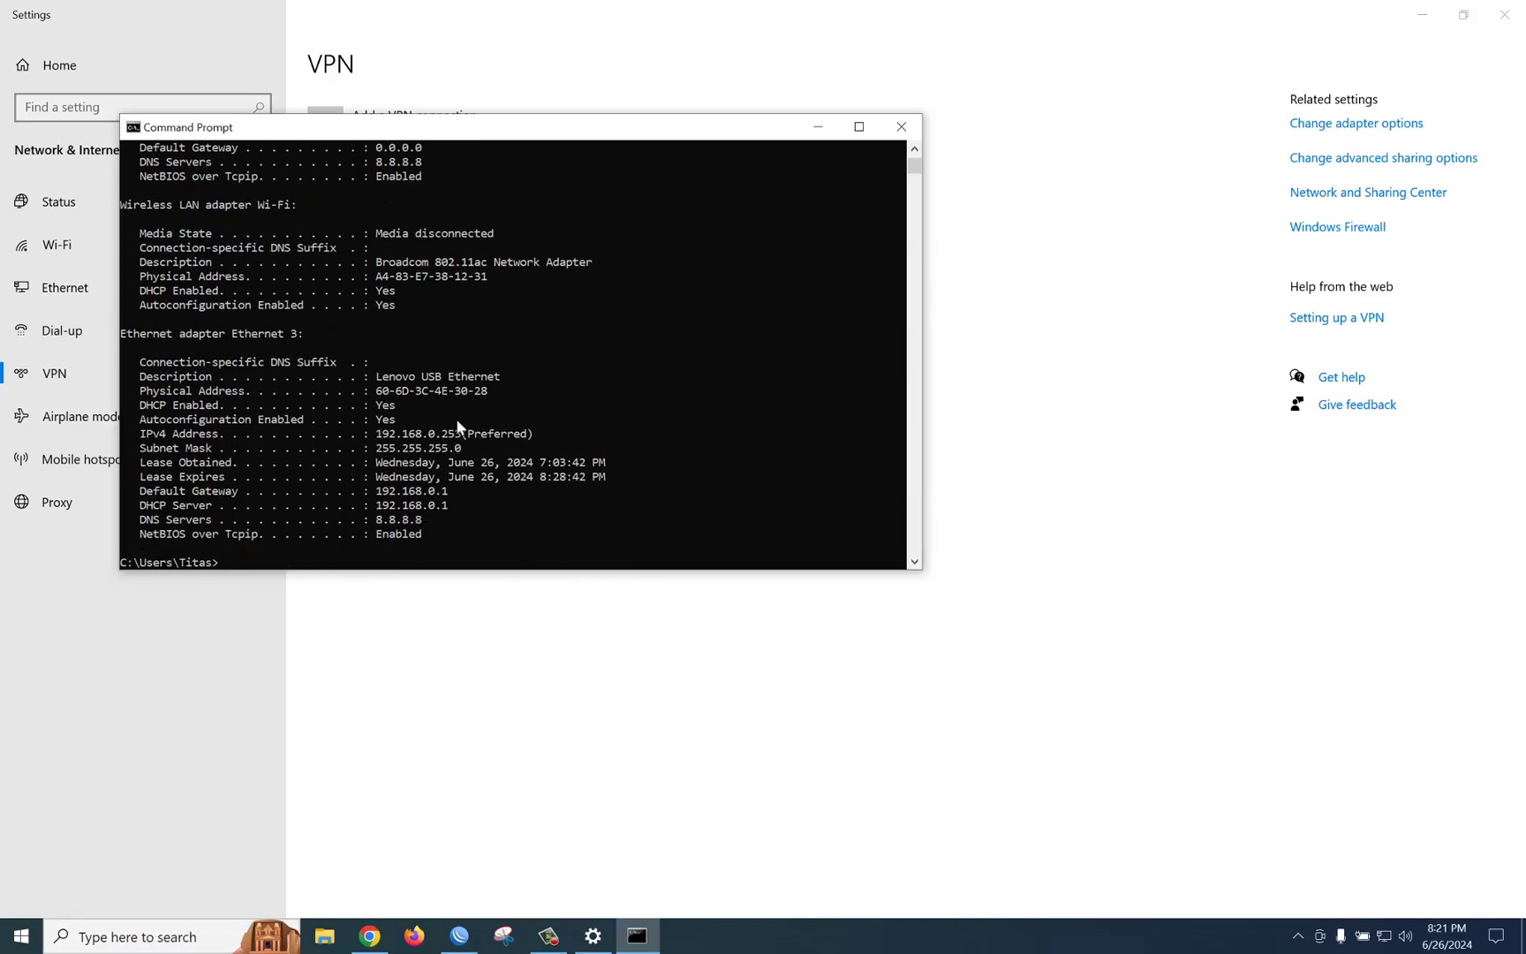
pyautogui.scroll(2, 457, 422)
pyautogui.scroll(2, 456, 426)
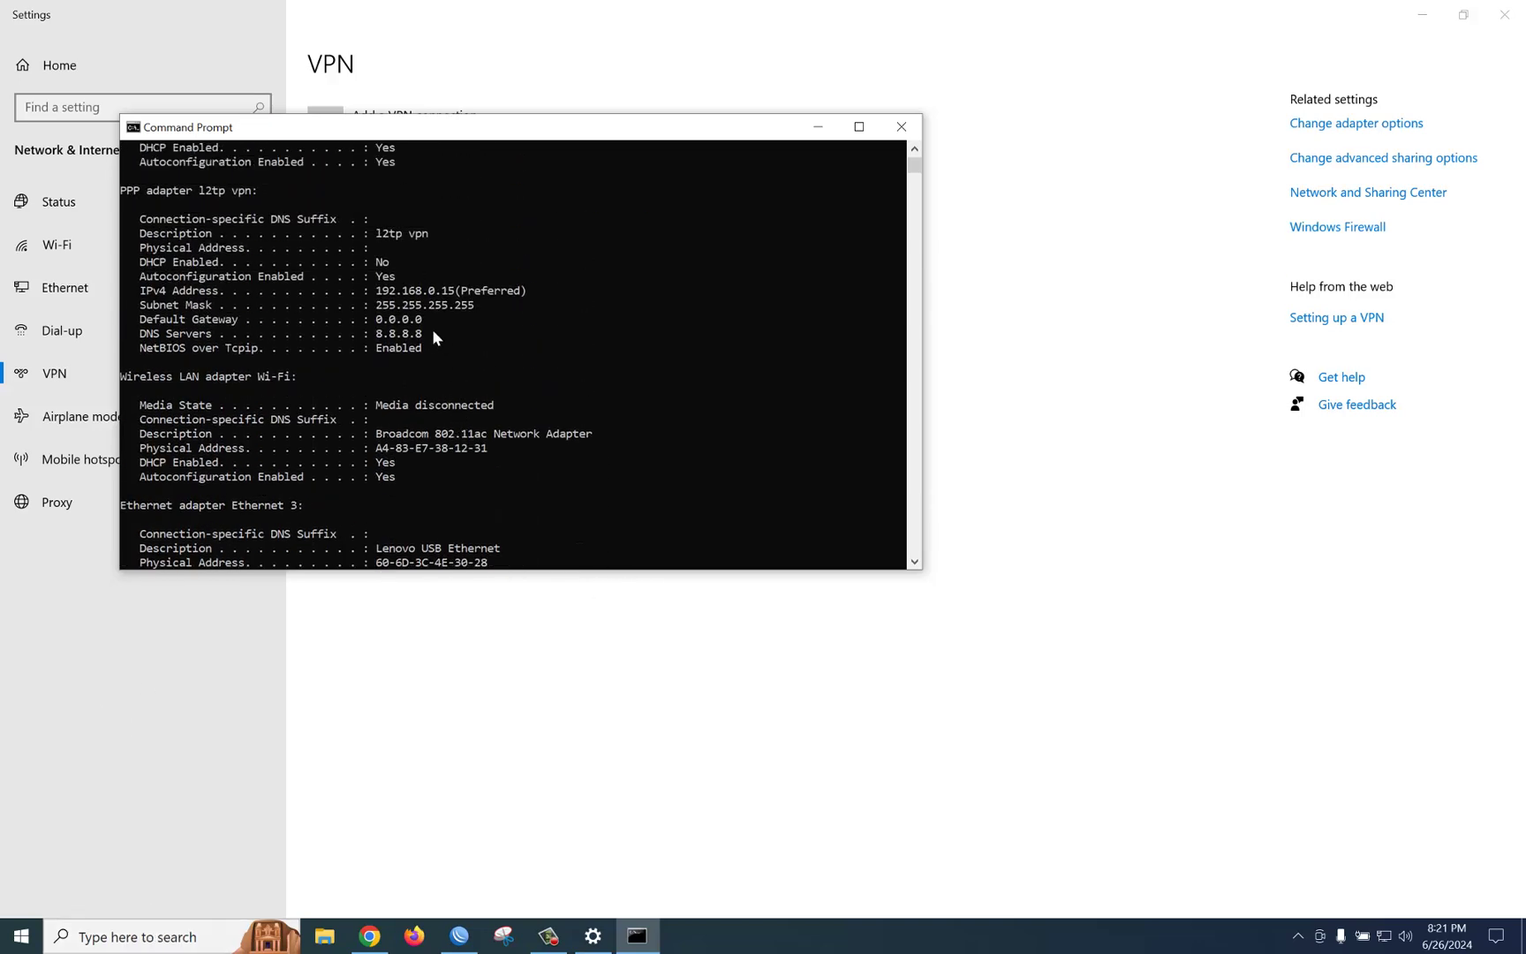
pyautogui.click(143, 291)
pyautogui.moveTo(145, 296); pyautogui.dragTo(481, 303)
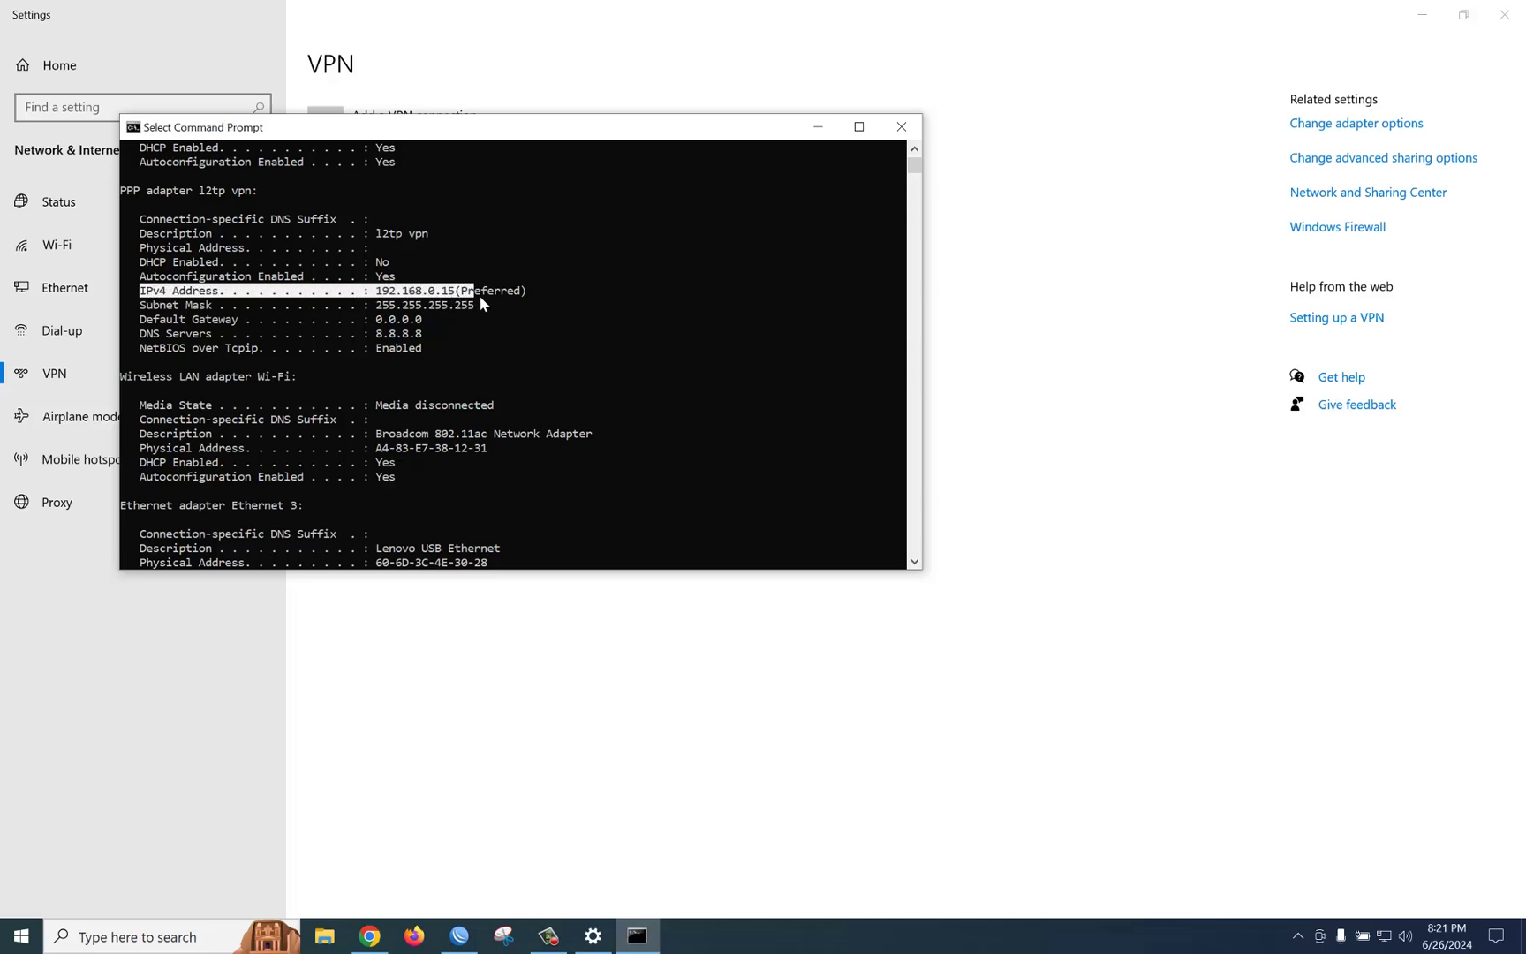